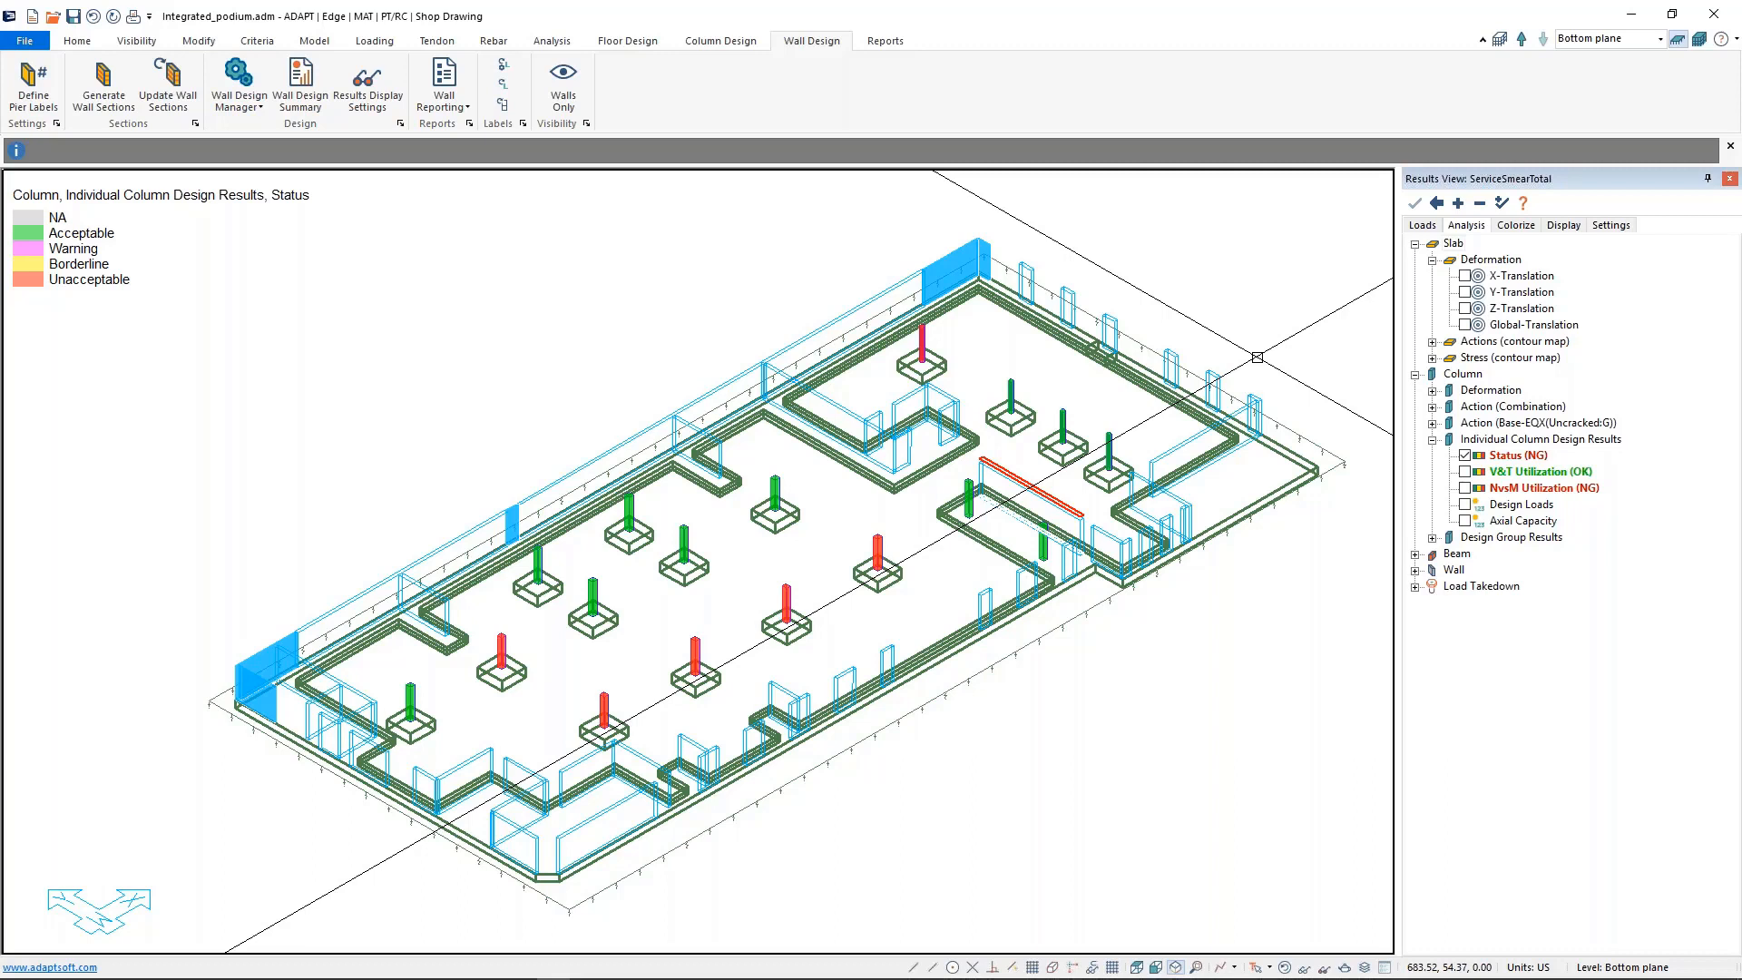
- Turn off the individual column status results and display only the Y-direction design sections on the foundation slab
{"action": "middle_click_drag", "start_coordinate": [1251, 353], "coordinate": [1203, 351]}
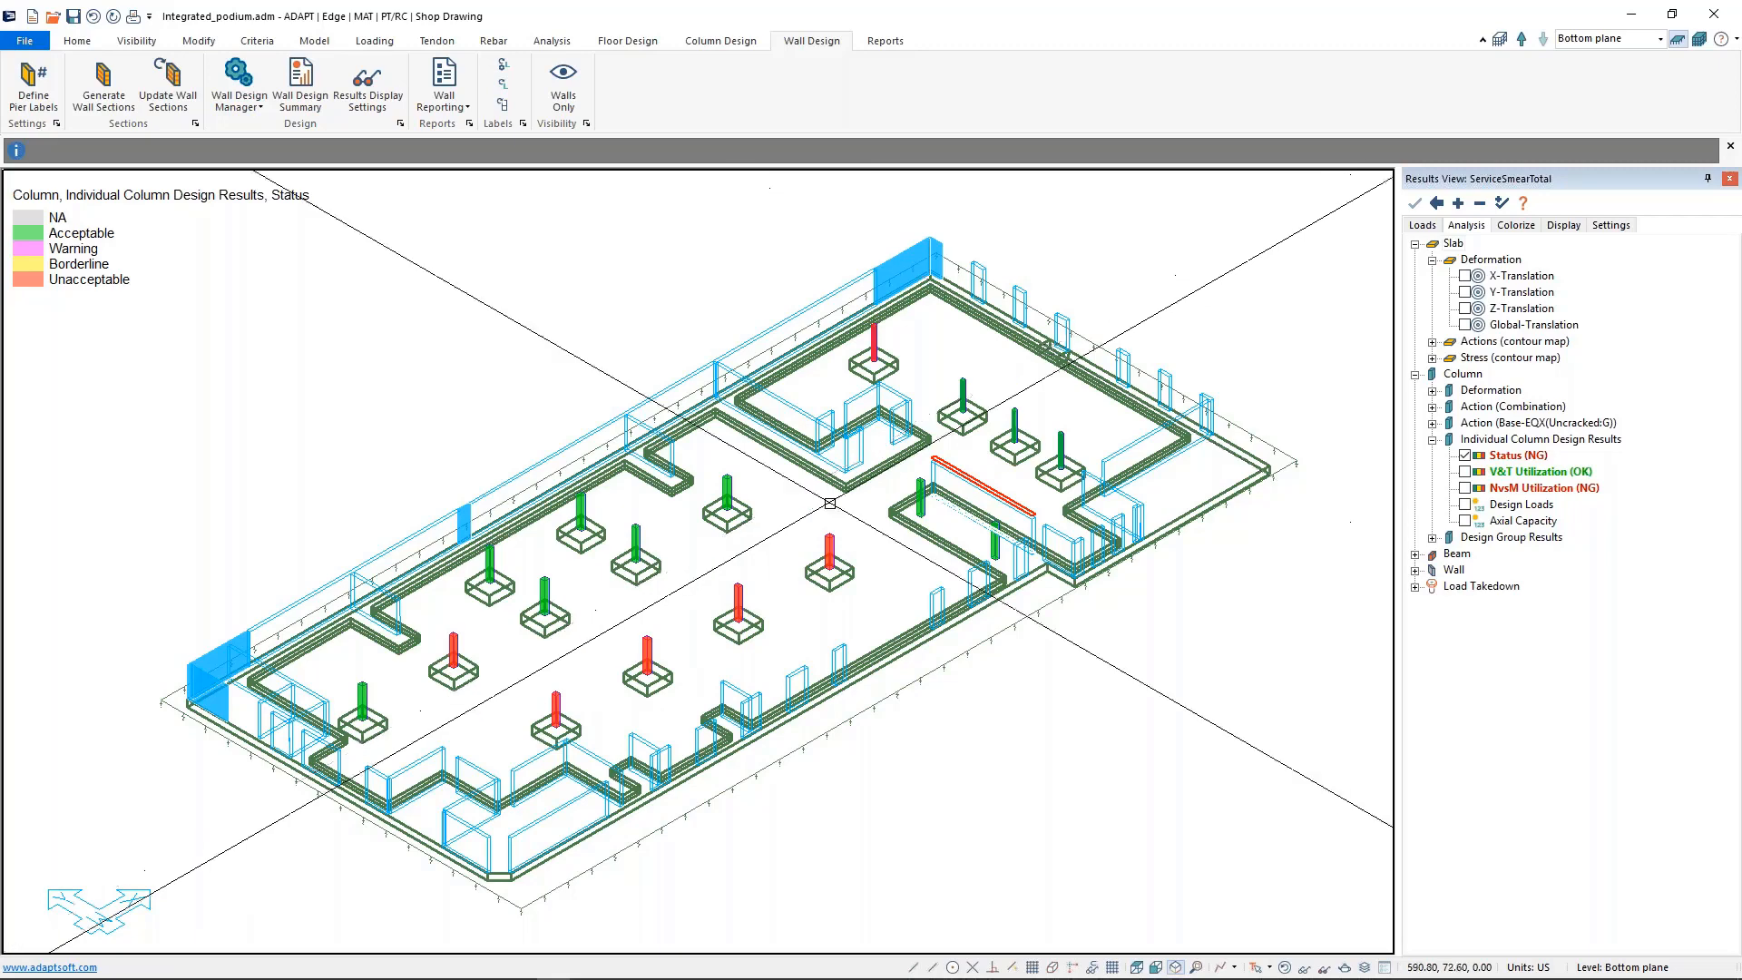
{"action": "left_click", "coordinate": [1464, 455]}
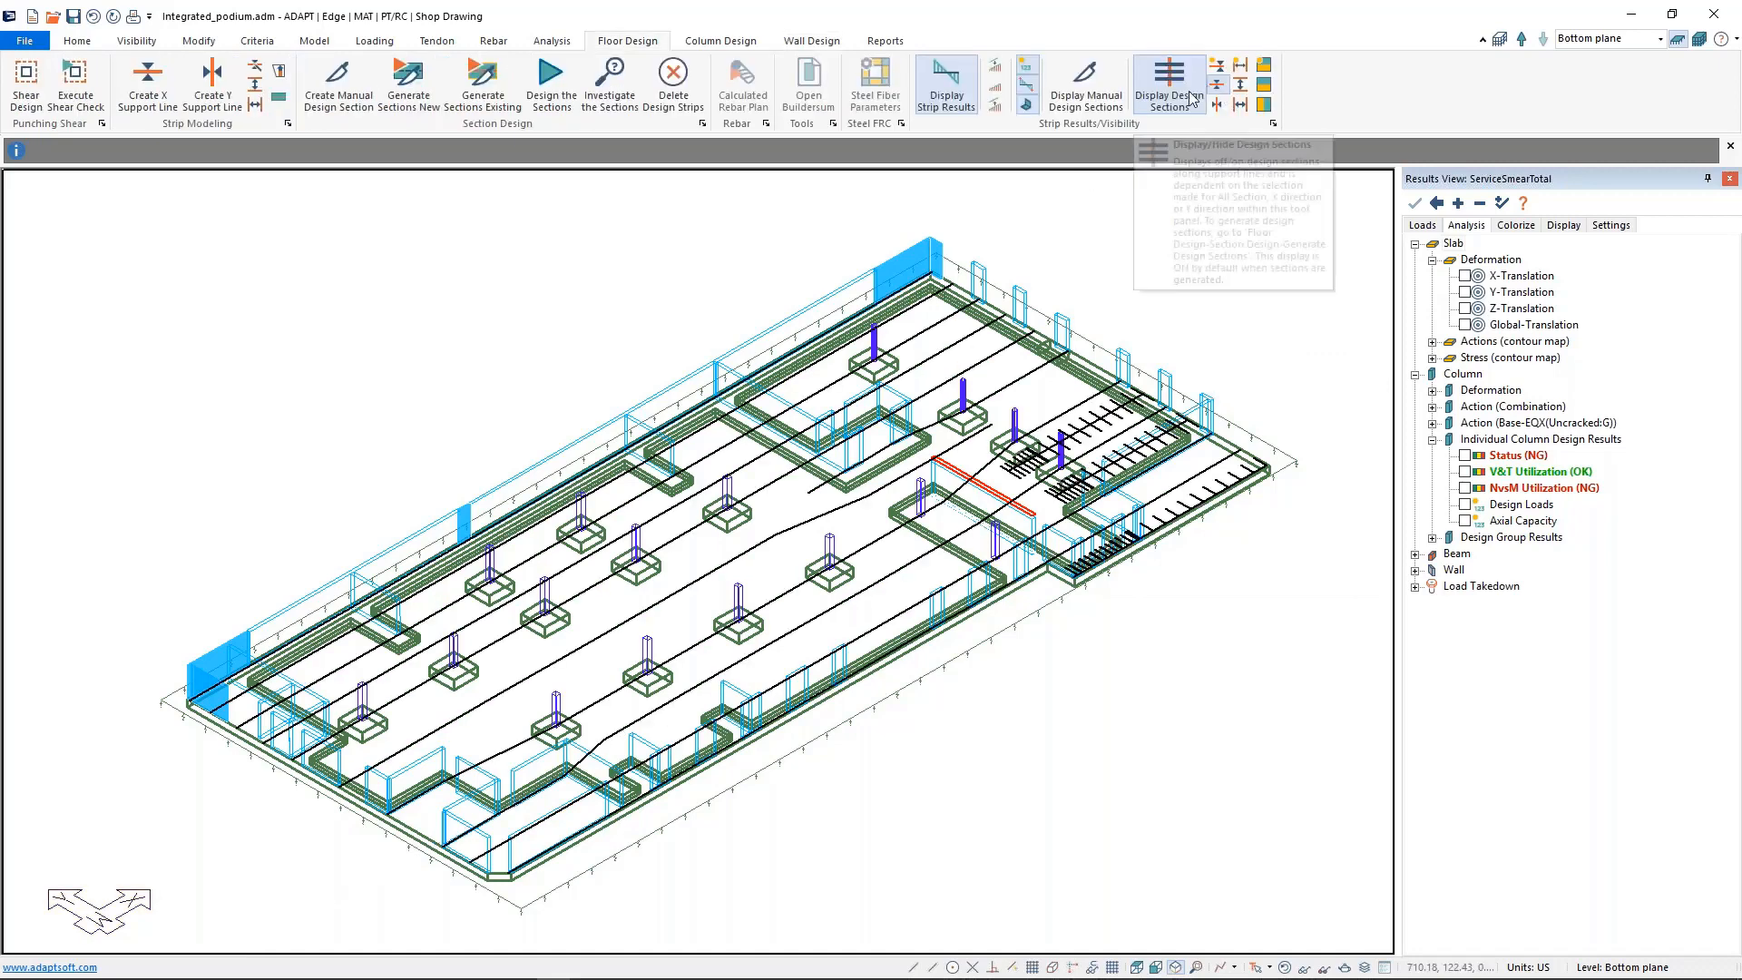
{"action": "left_click", "coordinate": [1177, 83]}
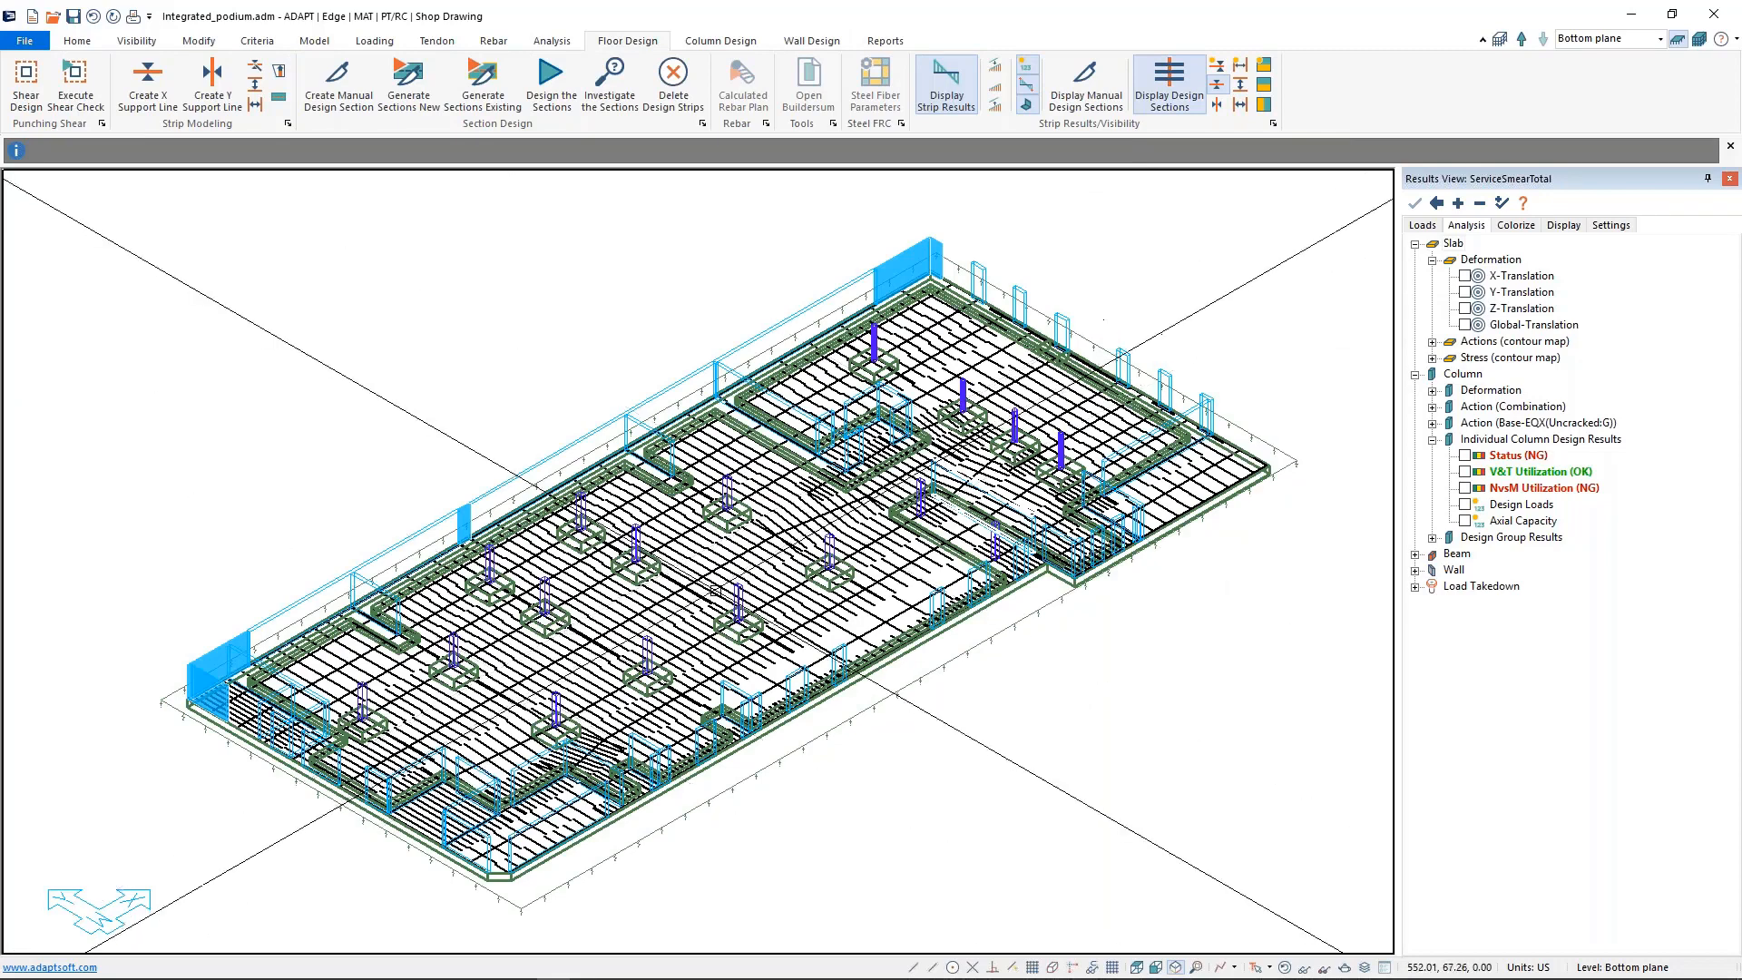
{"action": "left_click", "coordinate": [1215, 110]}
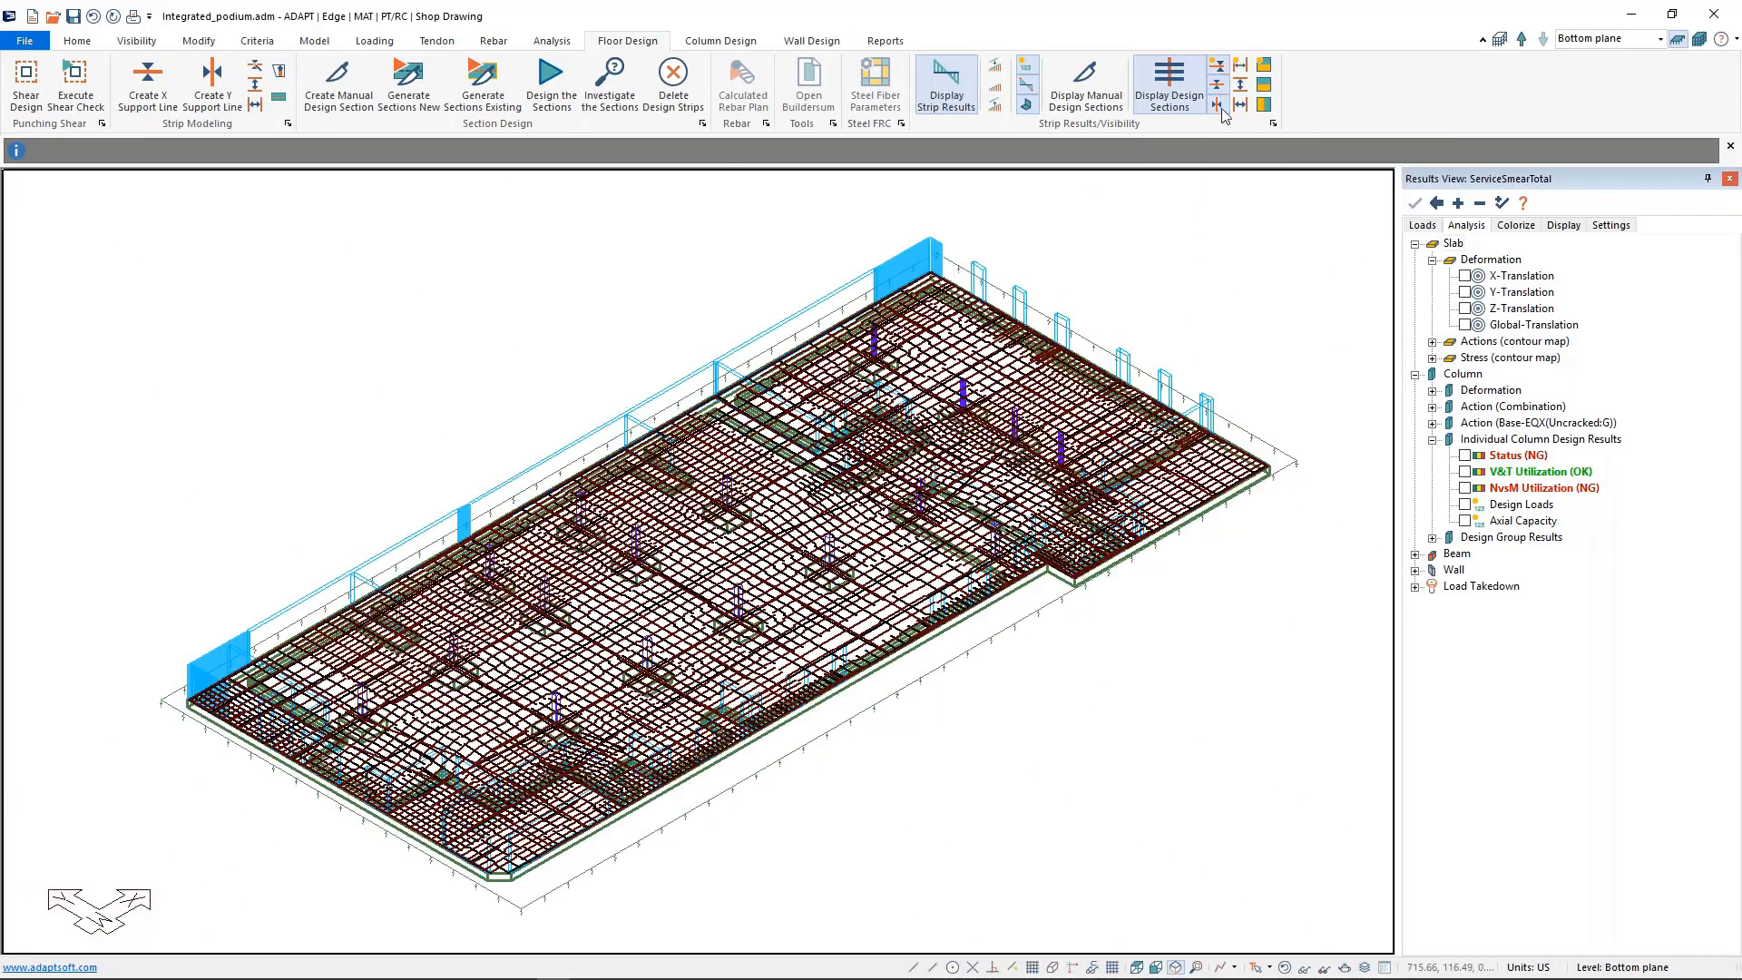
{"action": "left_click", "coordinate": [1220, 88]}
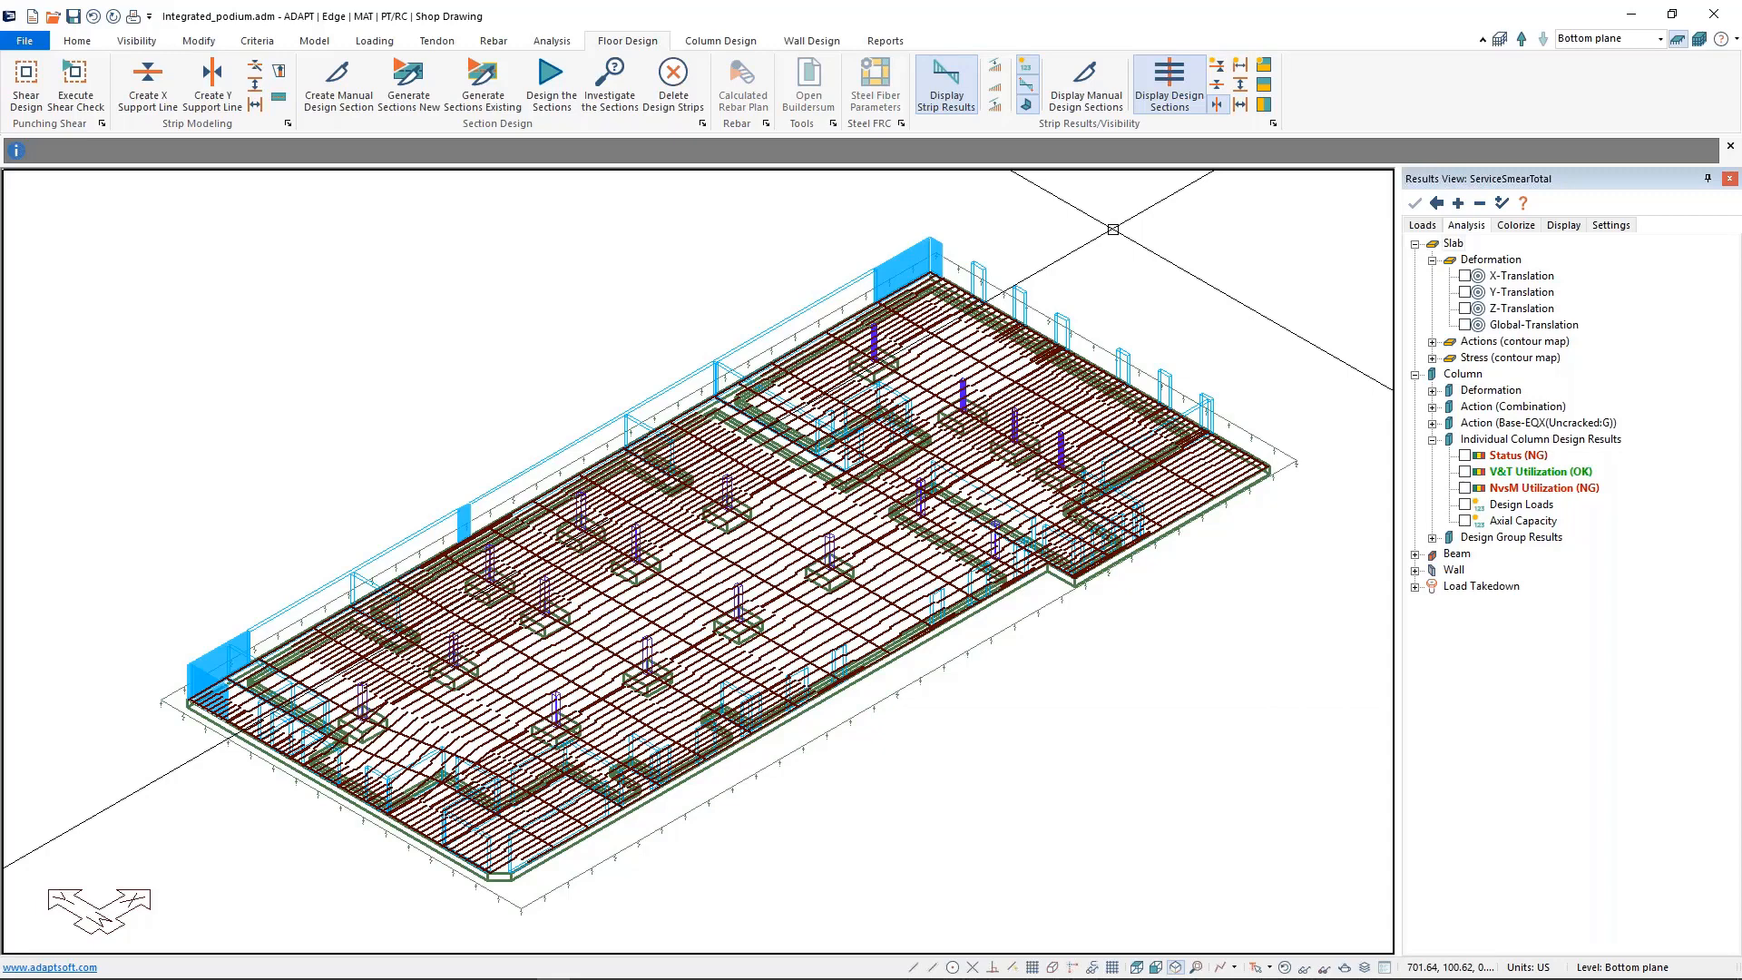
- Inspect the design section data of the support line through the interior column footings, including geometry, reinforcement and design summary
{"action": "scroll", "coordinate": [1113, 230], "scroll_direction": "up", "scroll_amount": 5}
{"action": "double_click", "coordinate": [962, 486]}
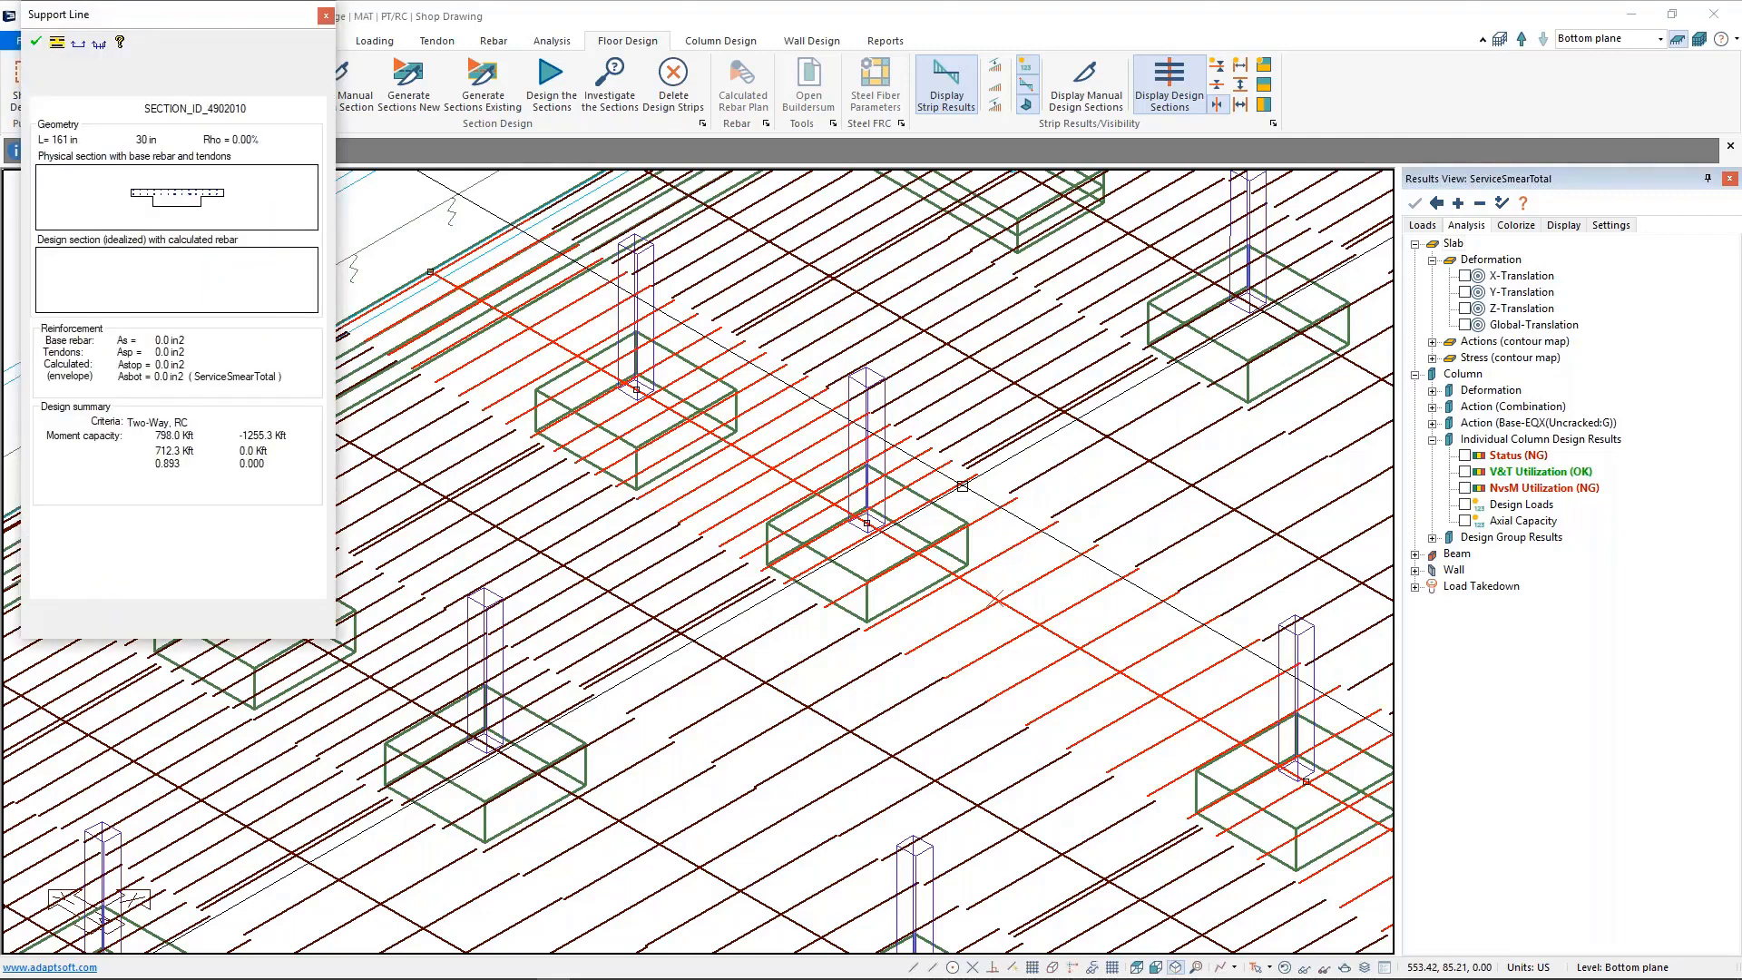
{"action": "left_click_drag", "start_coordinate": [167, 18], "coordinate": [831, 259]}
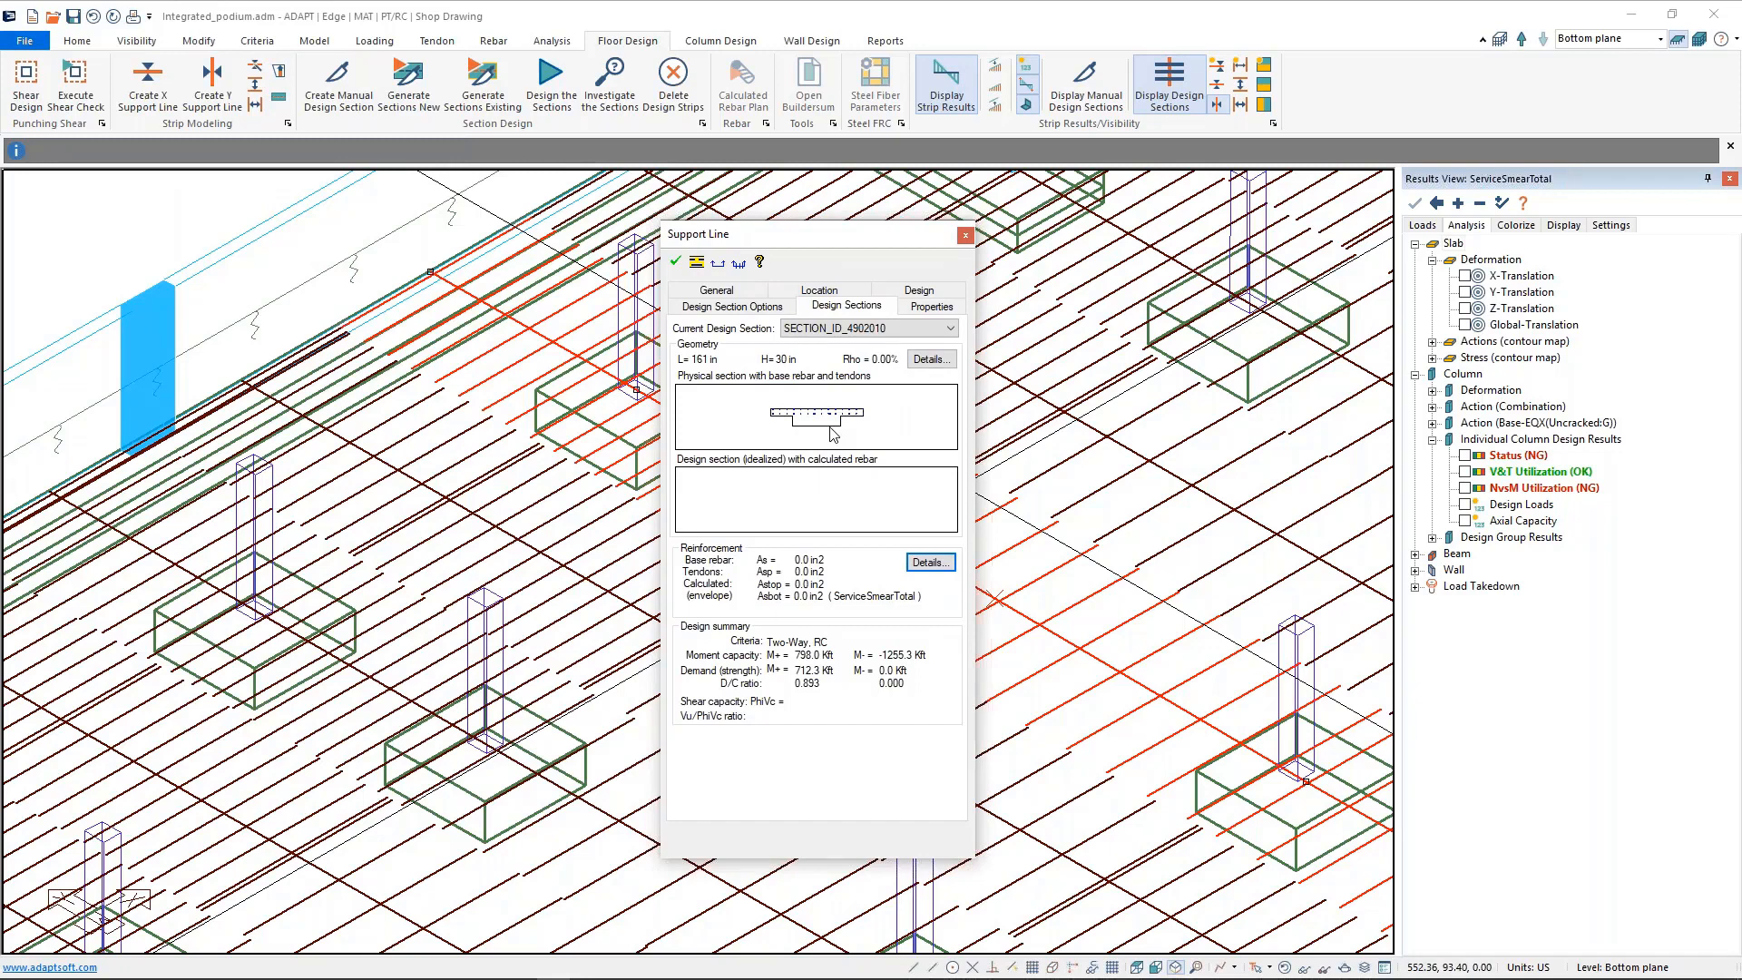
{"action": "left_click", "coordinate": [964, 236]}
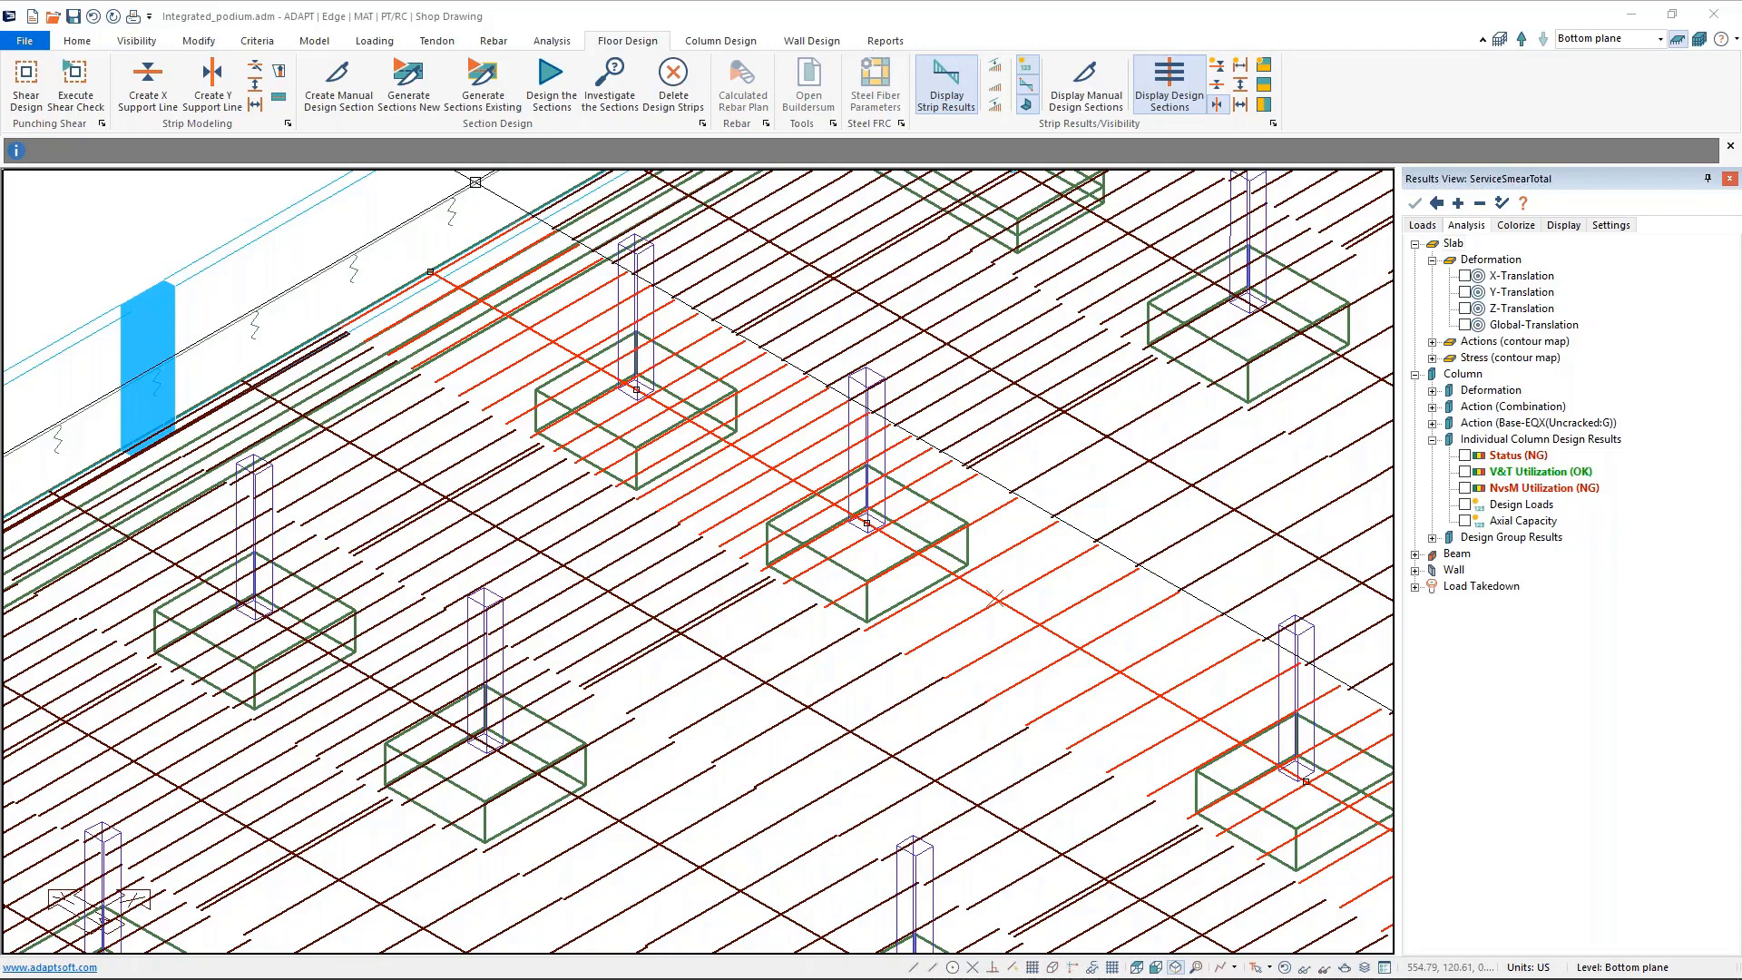
- Deselect the support line and hide the design sections so only the slab, walls and columns are displayed
{"action": "middle_click_drag", "start_coordinate": [957, 506], "coordinate": [932, 438]}
{"action": "scroll", "coordinate": [933, 438], "scroll_direction": "down", "scroll_amount": 10}
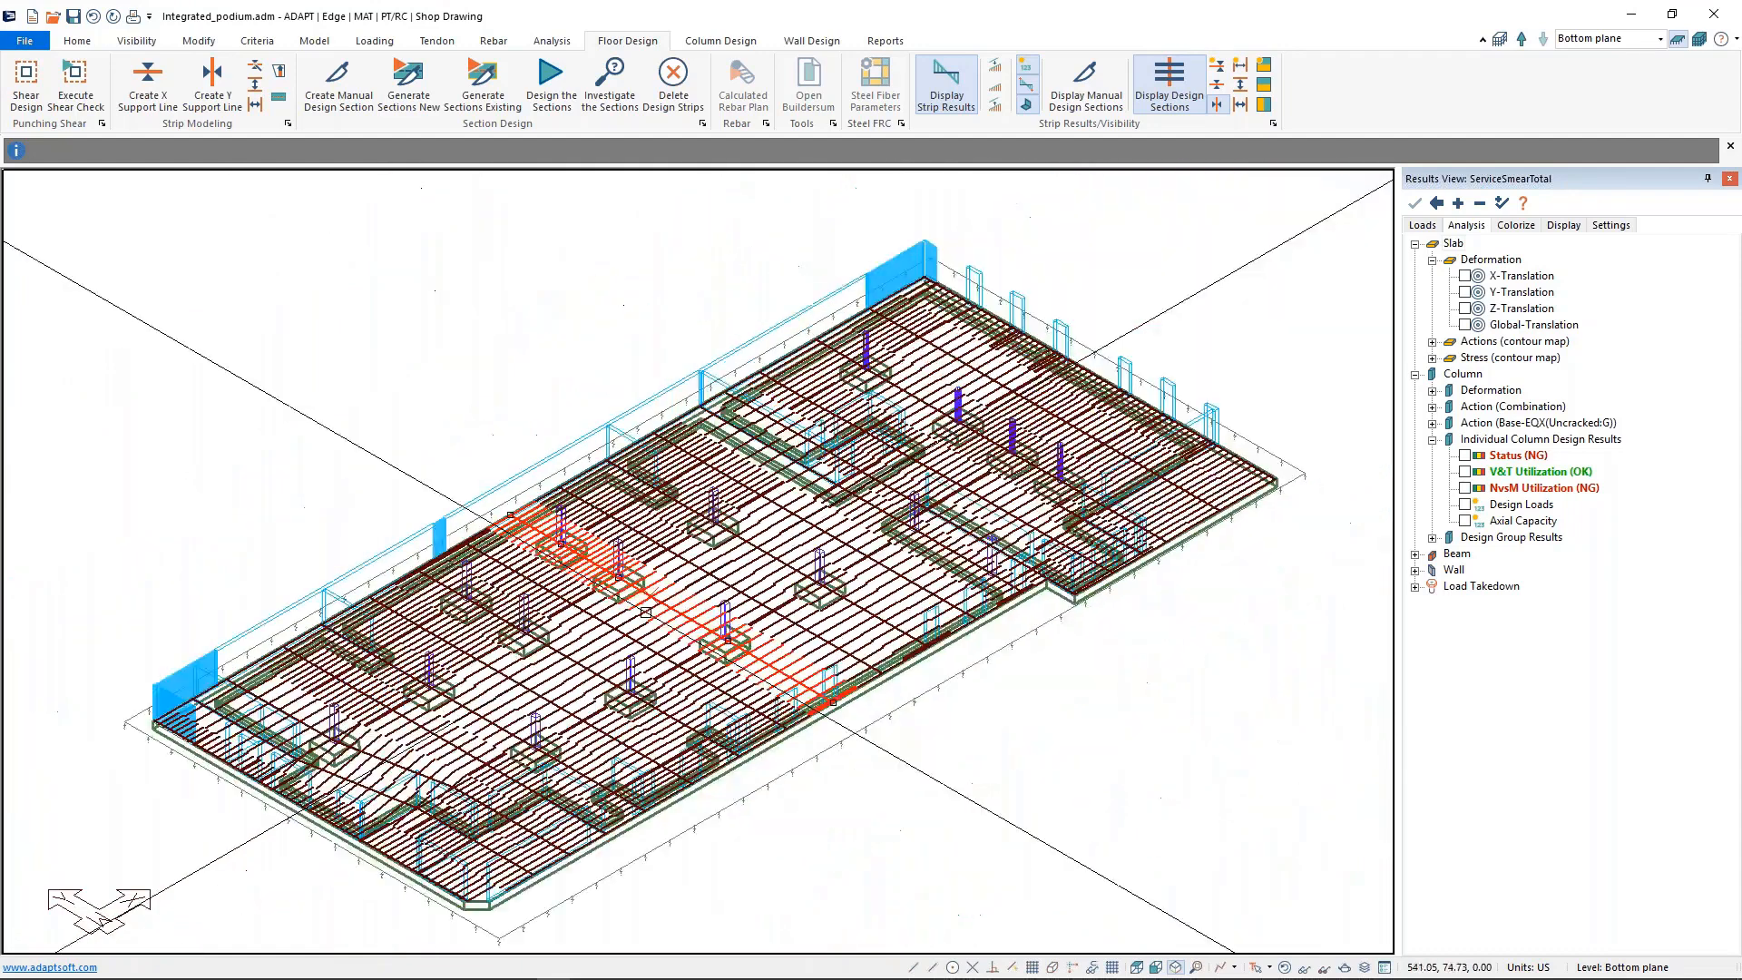
{"action": "middle_click_drag", "start_coordinate": [646, 612], "coordinate": [624, 606]}
{"action": "left_click", "coordinate": [1144, 266]}
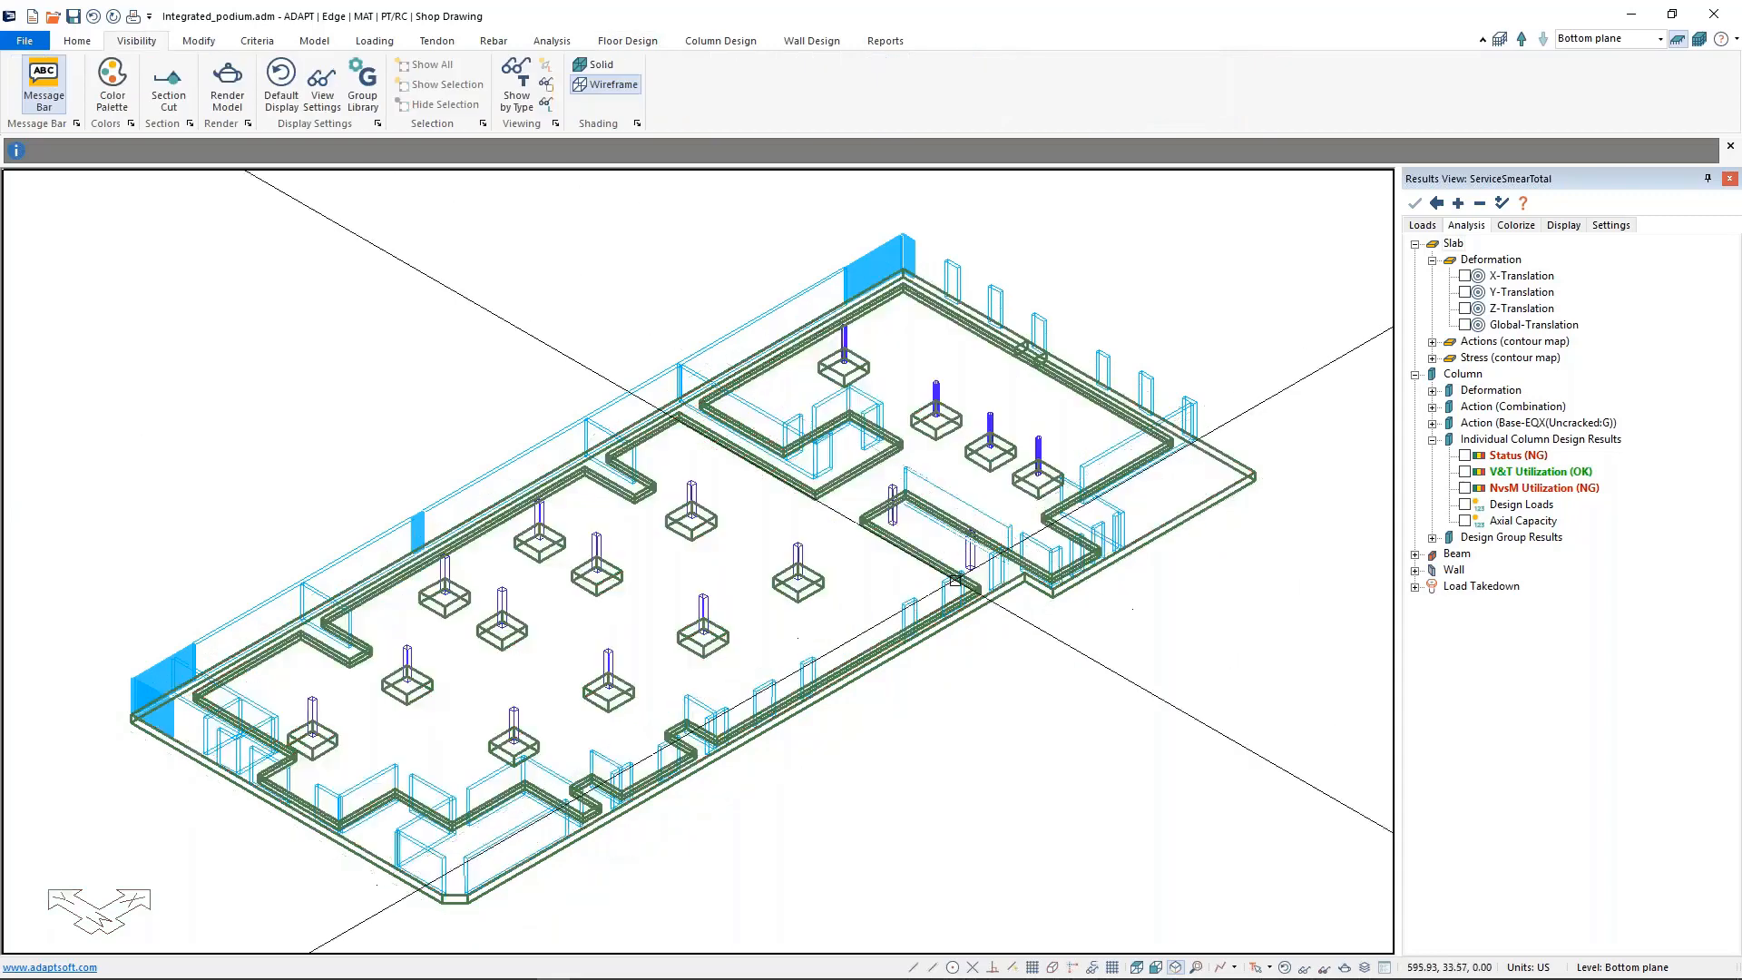
{"action": "scroll", "coordinate": [1041, 527], "scroll_direction": "down", "scroll_amount": 2}
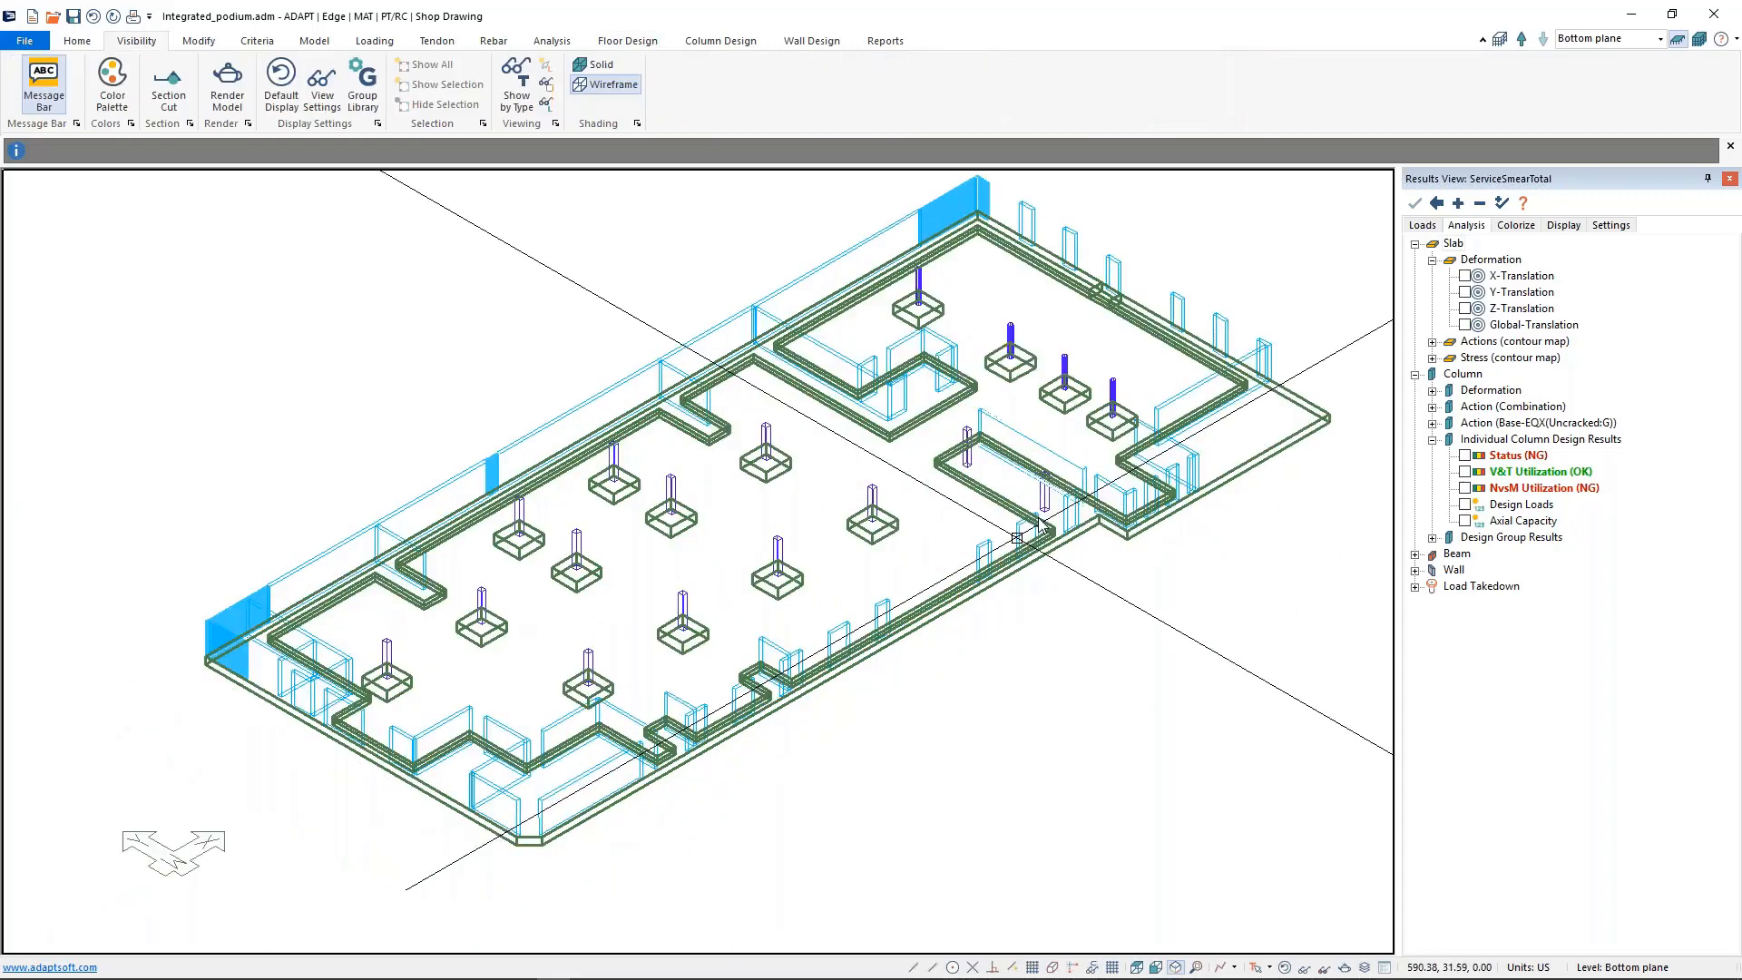
{"action": "middle_click_drag", "start_coordinate": [924, 576], "coordinate": [962, 537]}
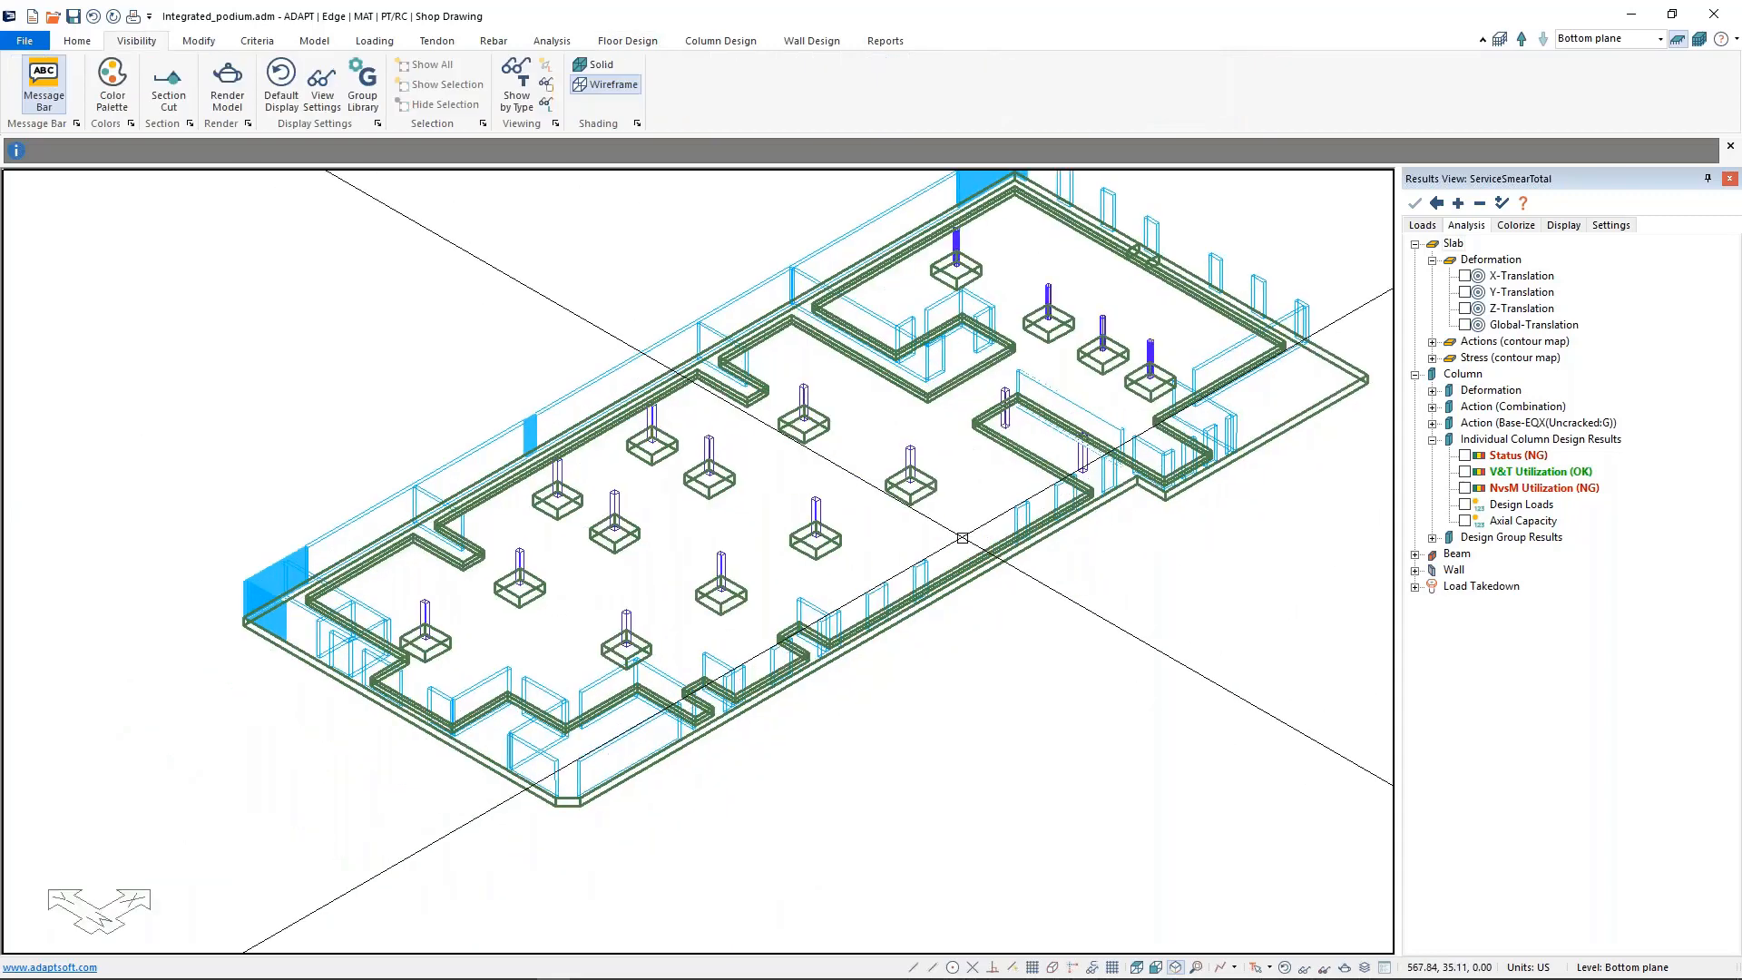
- Display the wall Axial Force combination results for the ServiceSmearTotal load combination
{"action": "scroll", "coordinate": [963, 538], "scroll_direction": "up", "scroll_amount": 5}
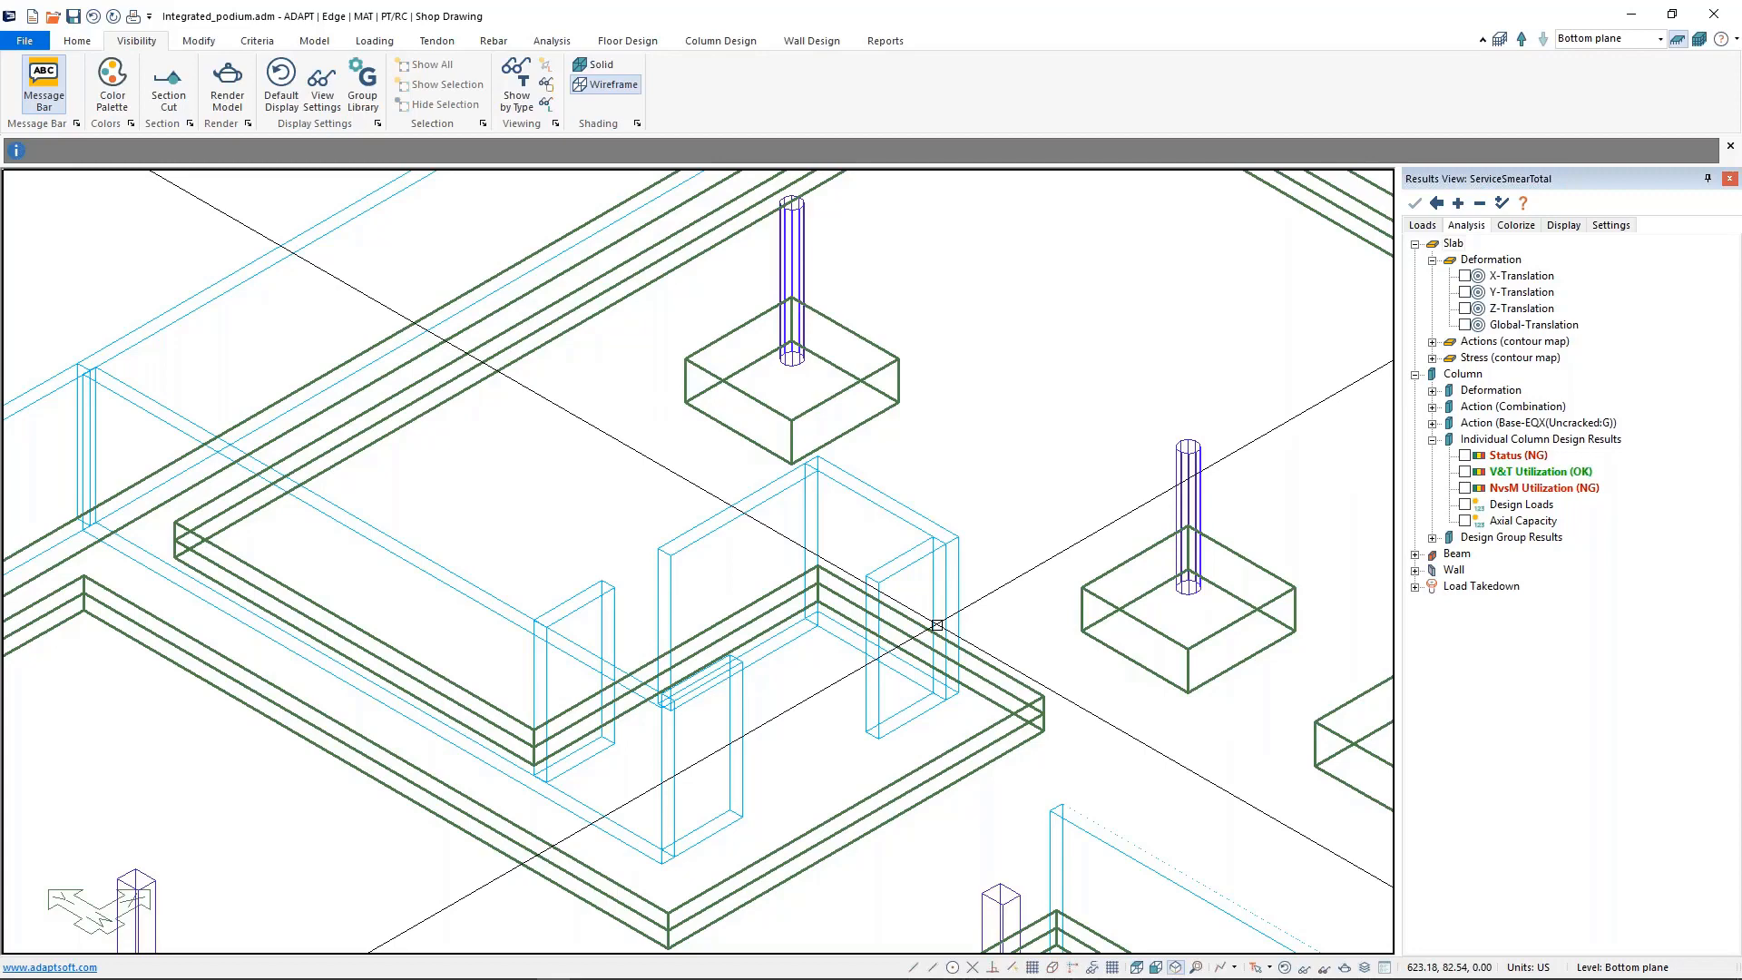
{"action": "left_click", "coordinate": [1421, 225]}
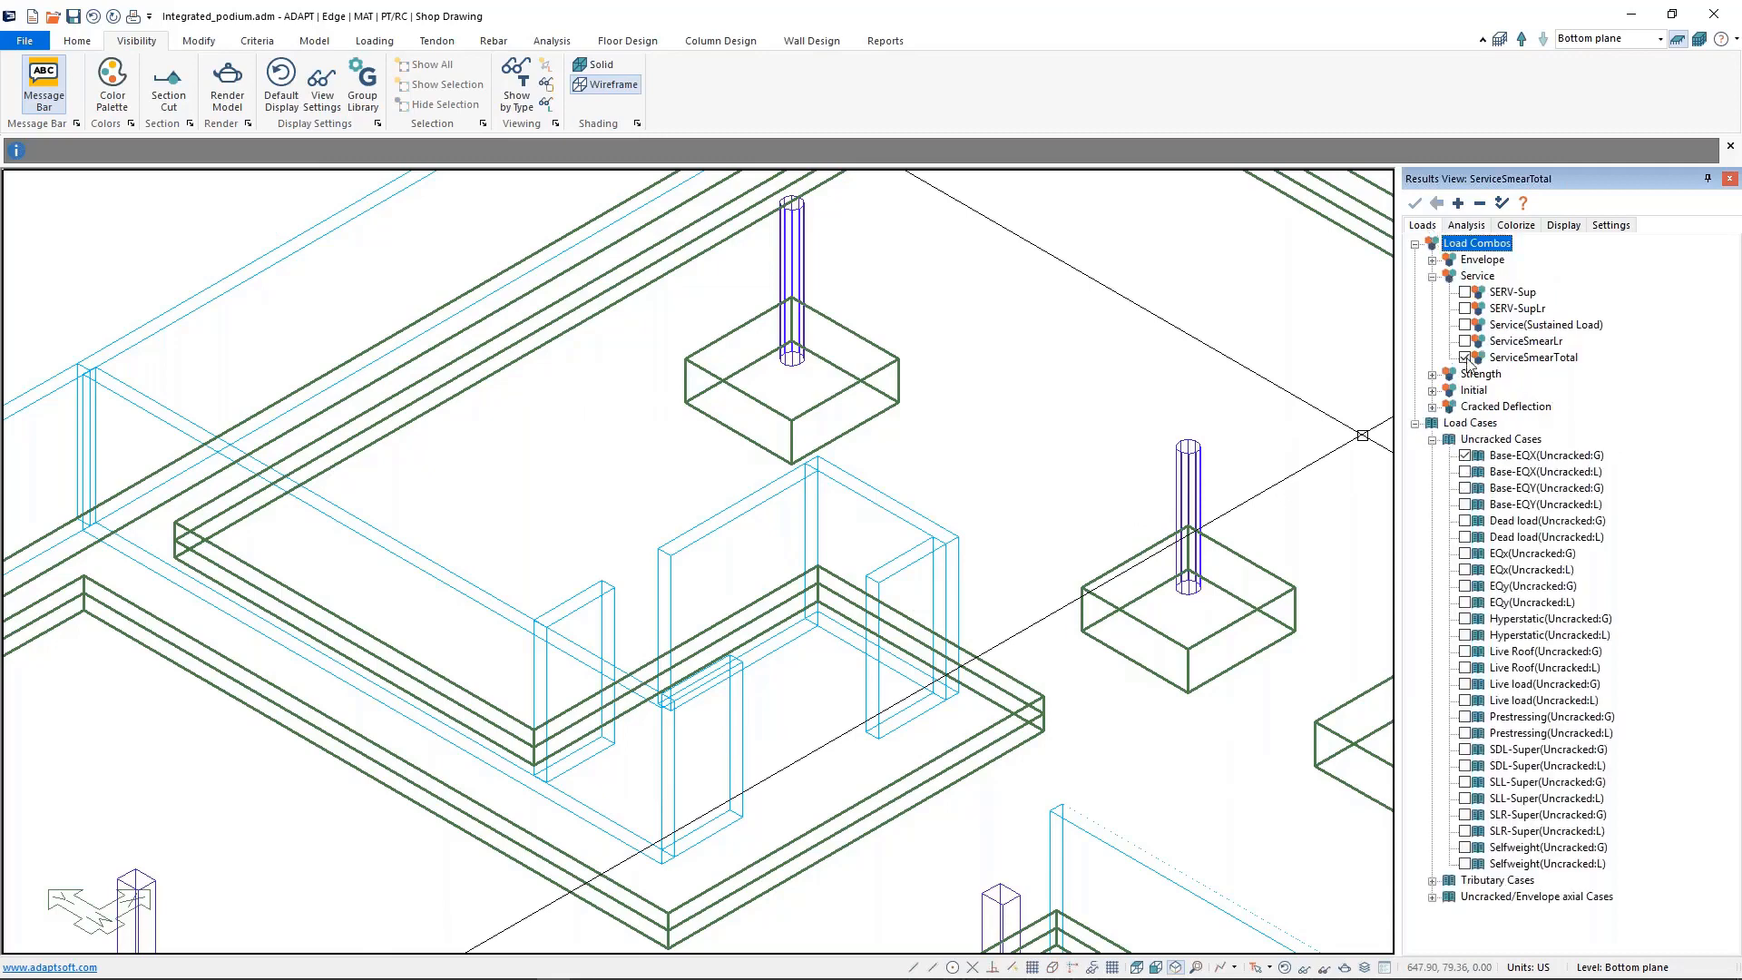
{"action": "left_click", "coordinate": [1474, 228]}
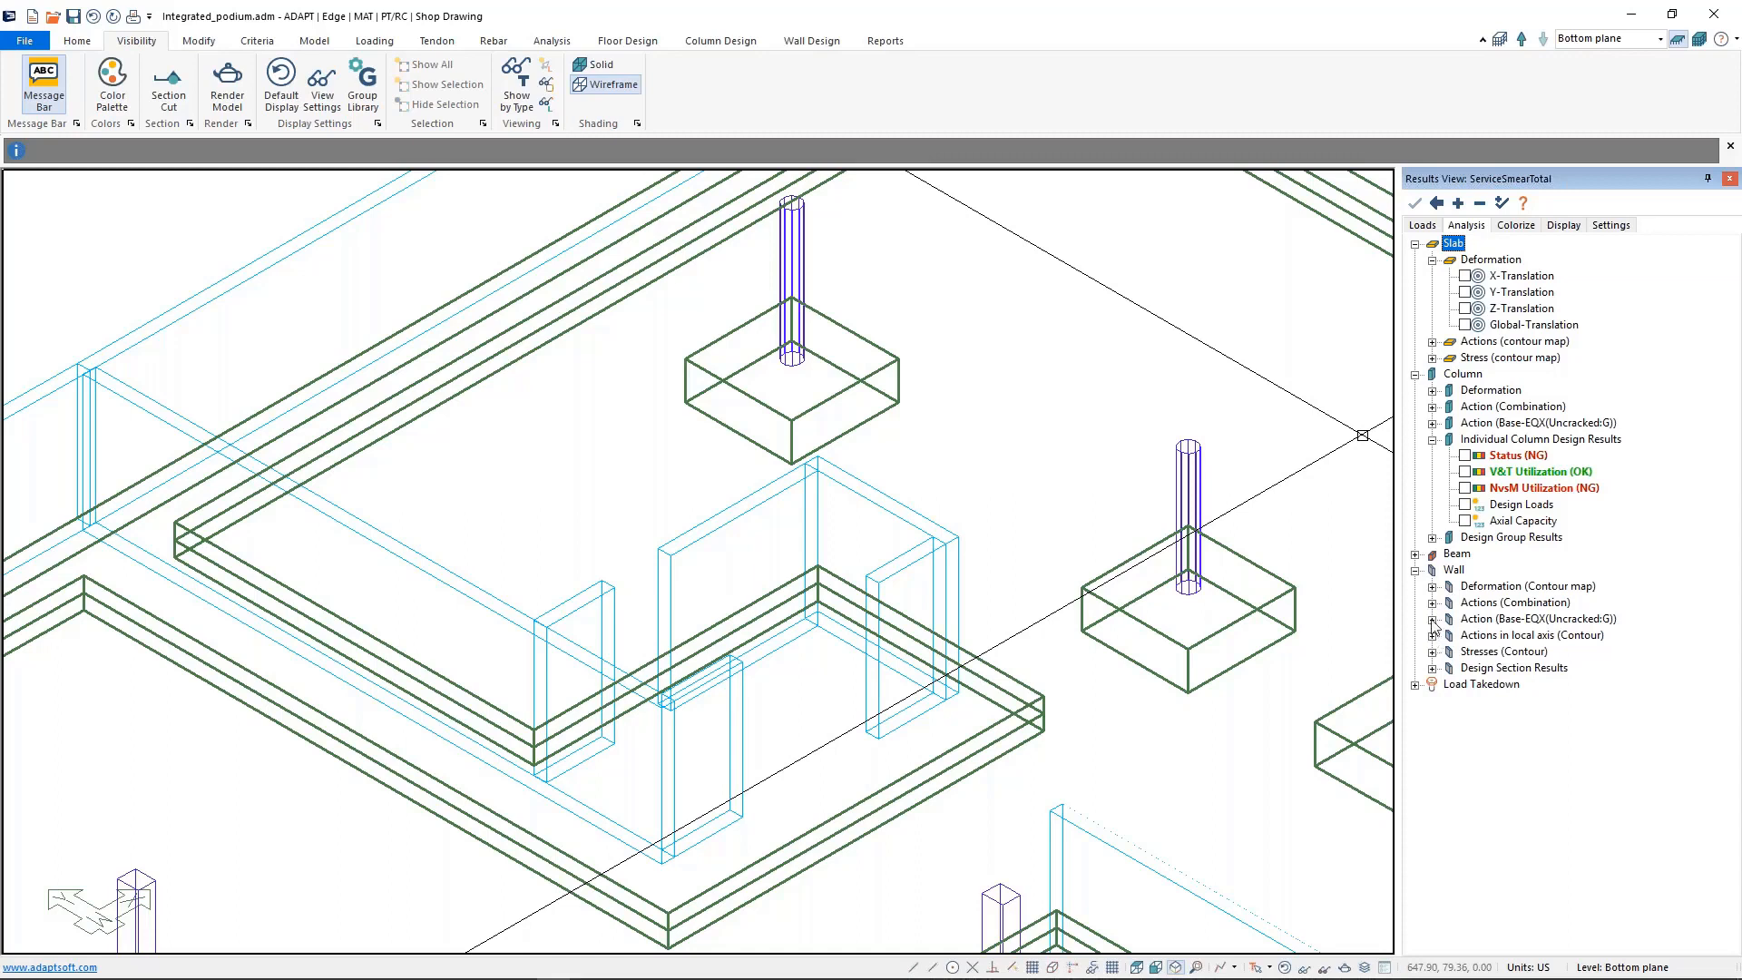
{"action": "left_click", "coordinate": [1432, 603]}
{"action": "left_click", "coordinate": [1464, 618]}
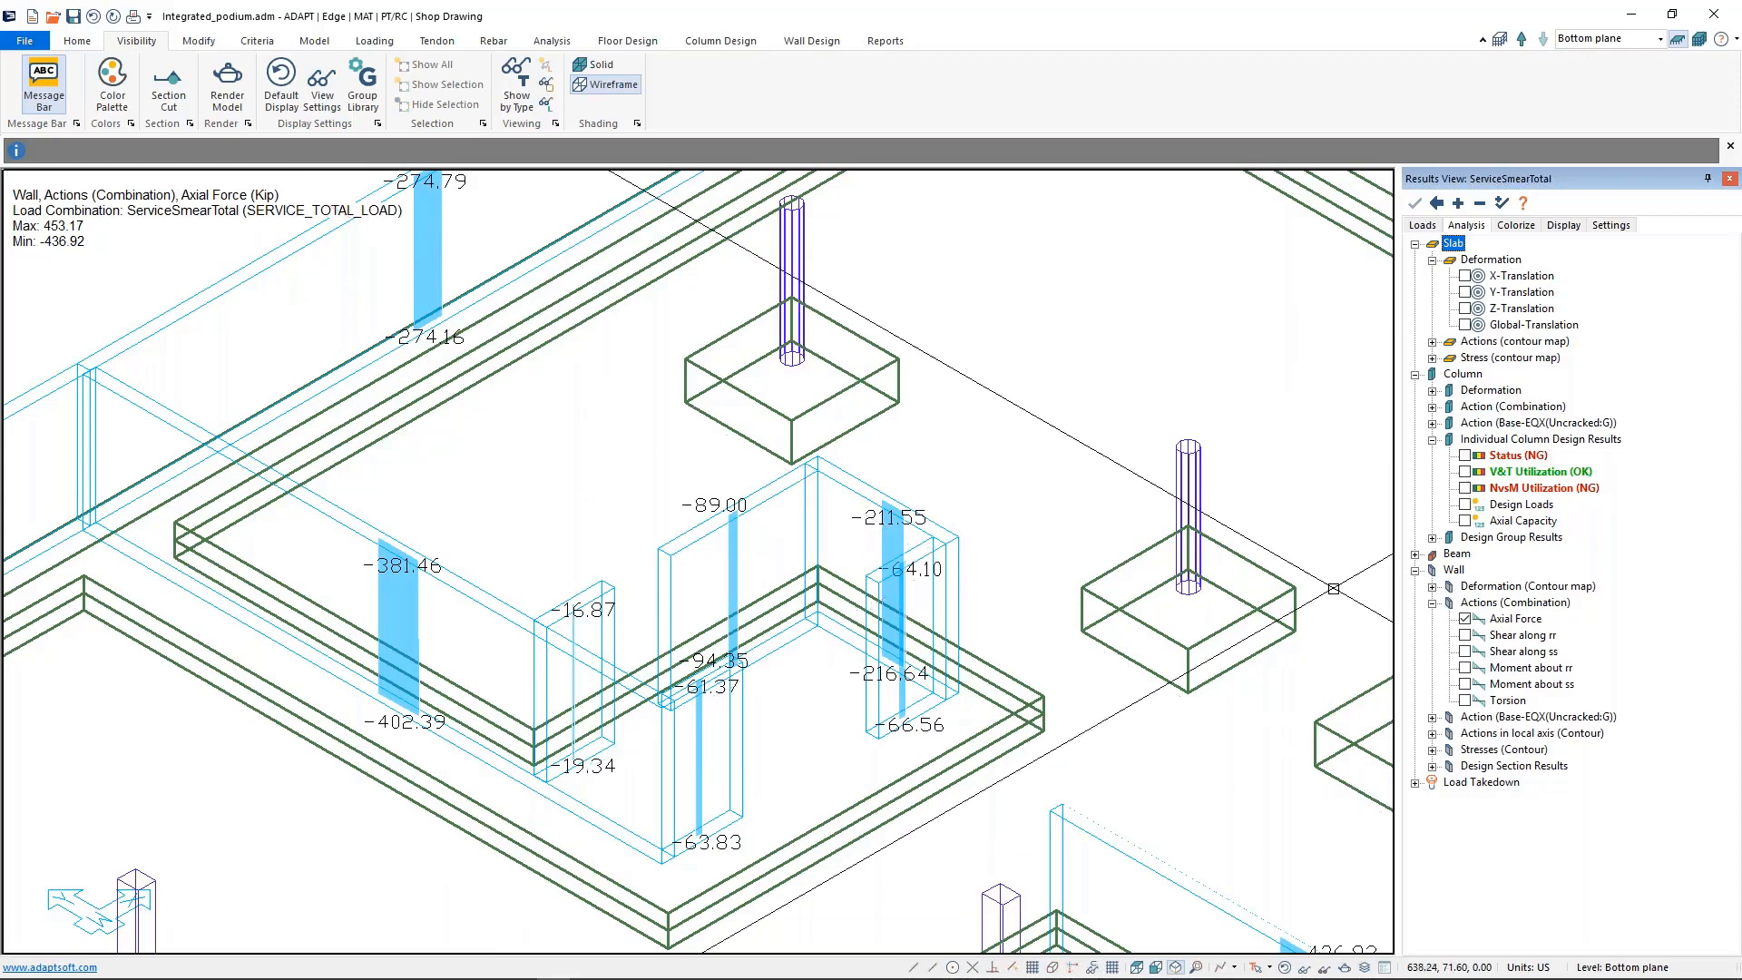
- Examine the axial force values at the core walls, highlighting two adjoining walls in turn and clearing the selection
{"action": "middle_click_drag", "start_coordinate": [807, 597], "coordinate": [853, 597]}
{"action": "scroll", "coordinate": [853, 597], "scroll_direction": "up", "scroll_amount": 1}
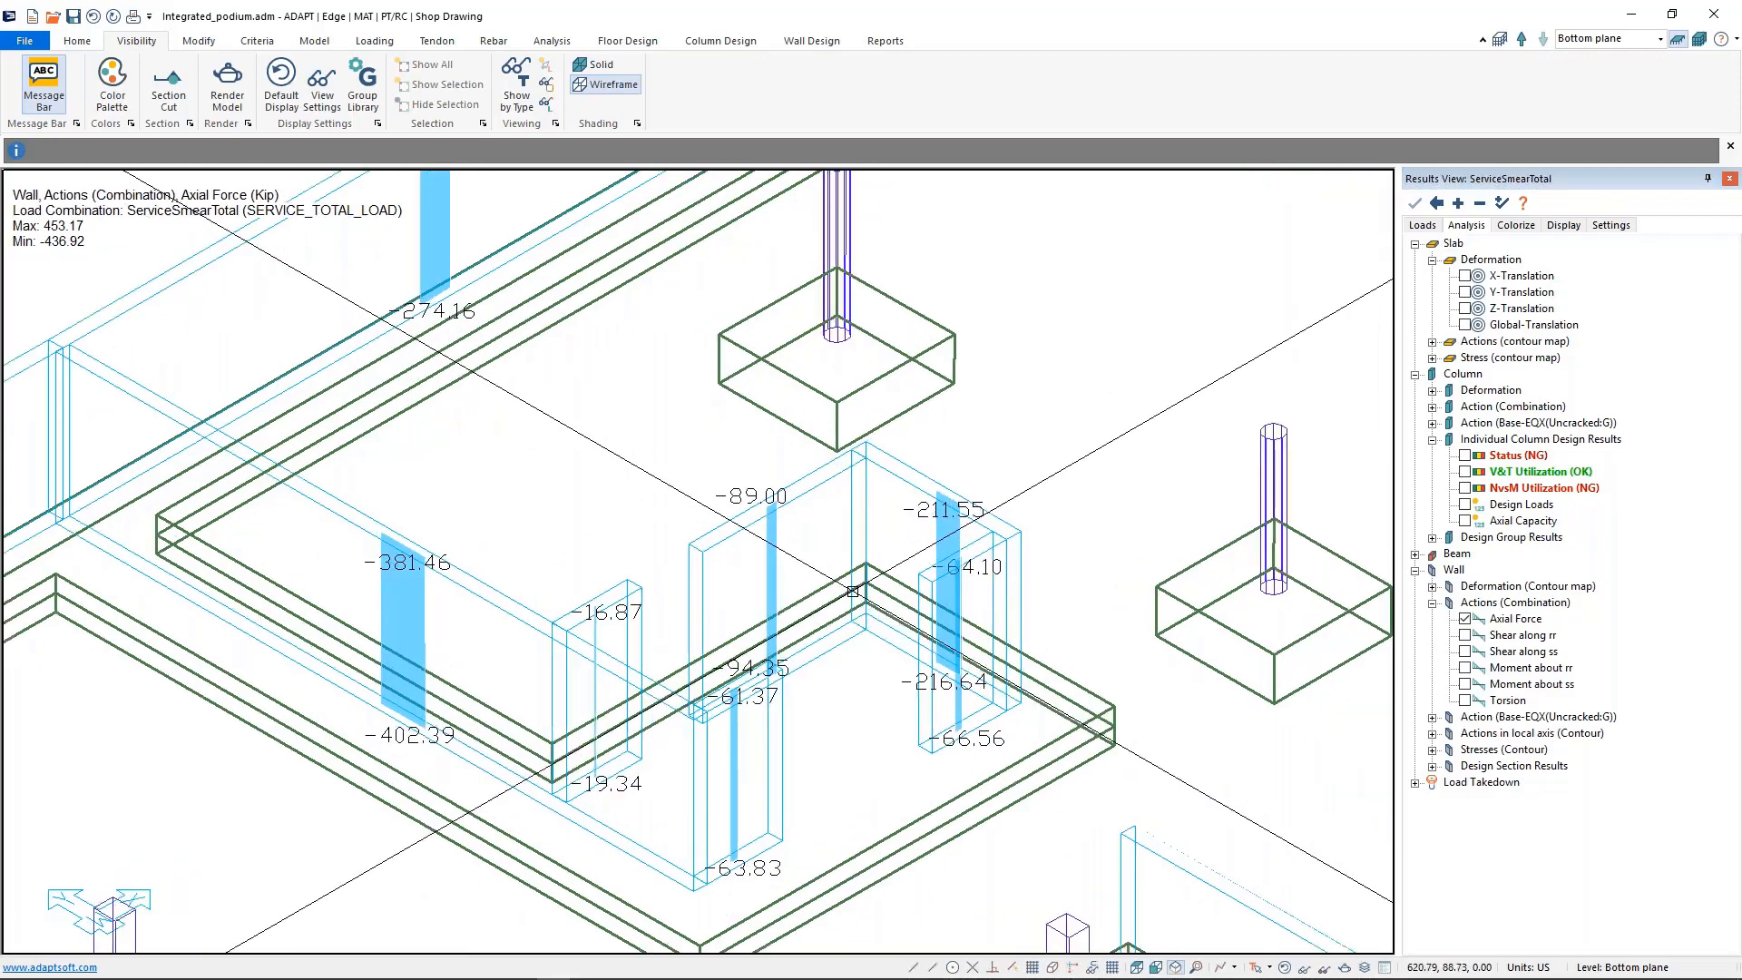
{"action": "scroll", "coordinate": [852, 592], "scroll_direction": "up", "scroll_amount": 1}
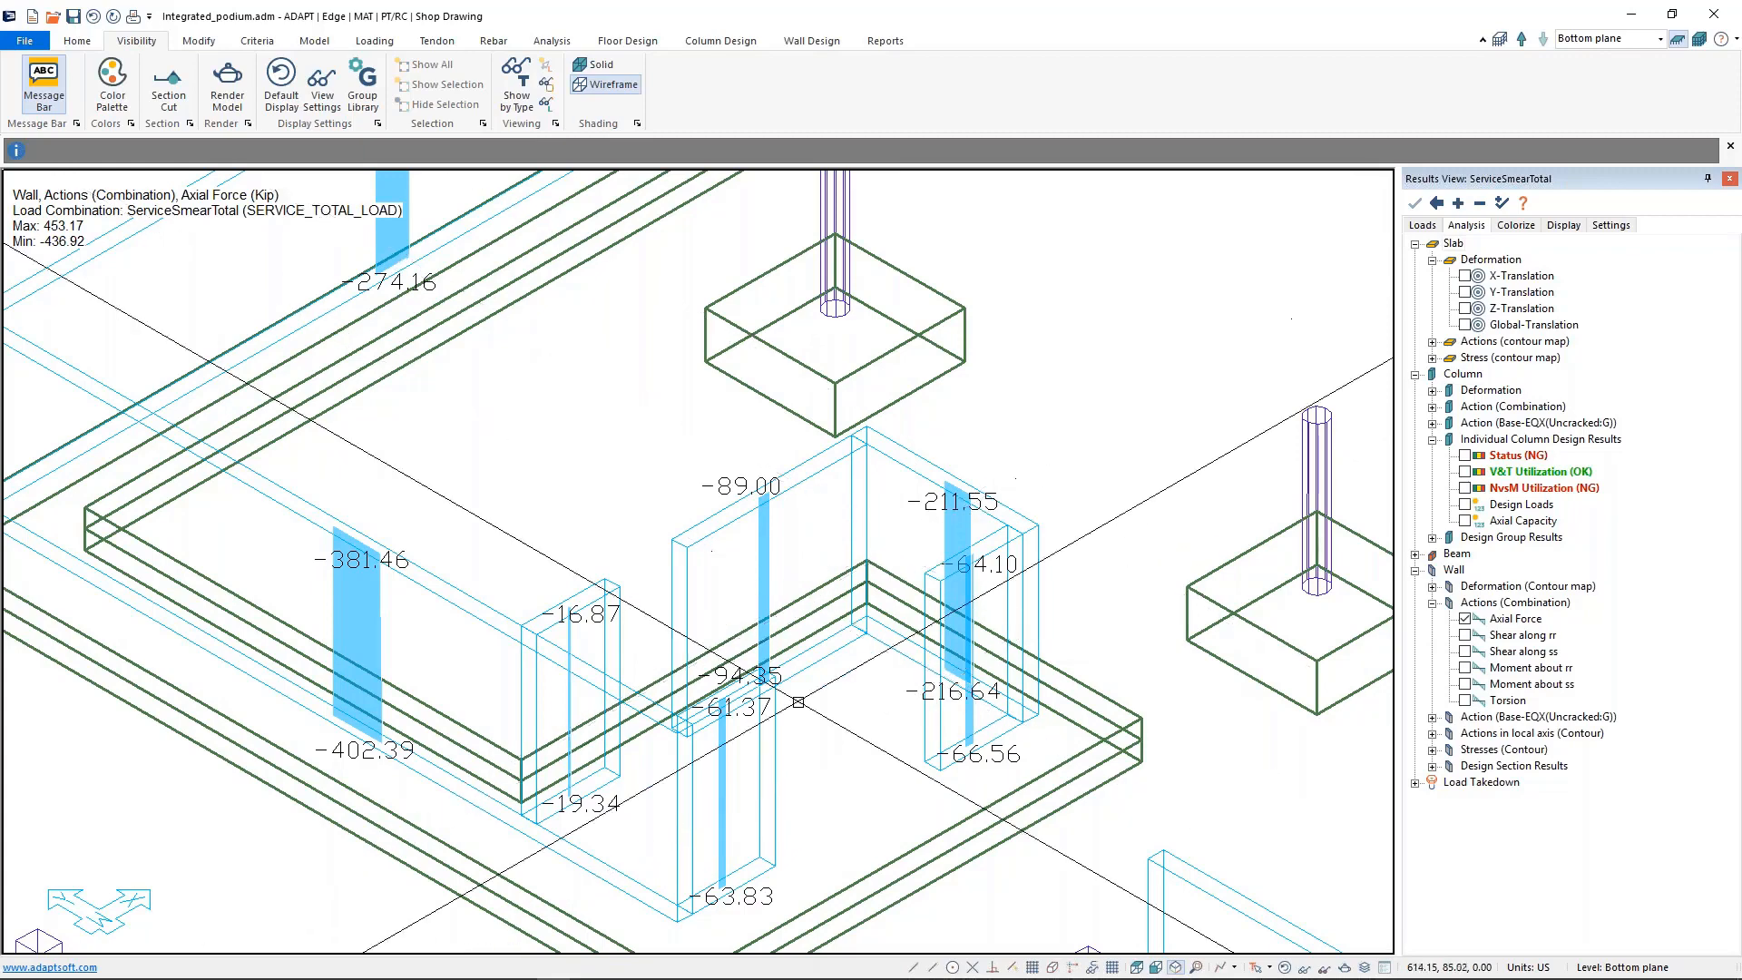
{"action": "scroll", "coordinate": [802, 602], "scroll_direction": "down", "scroll_amount": 3}
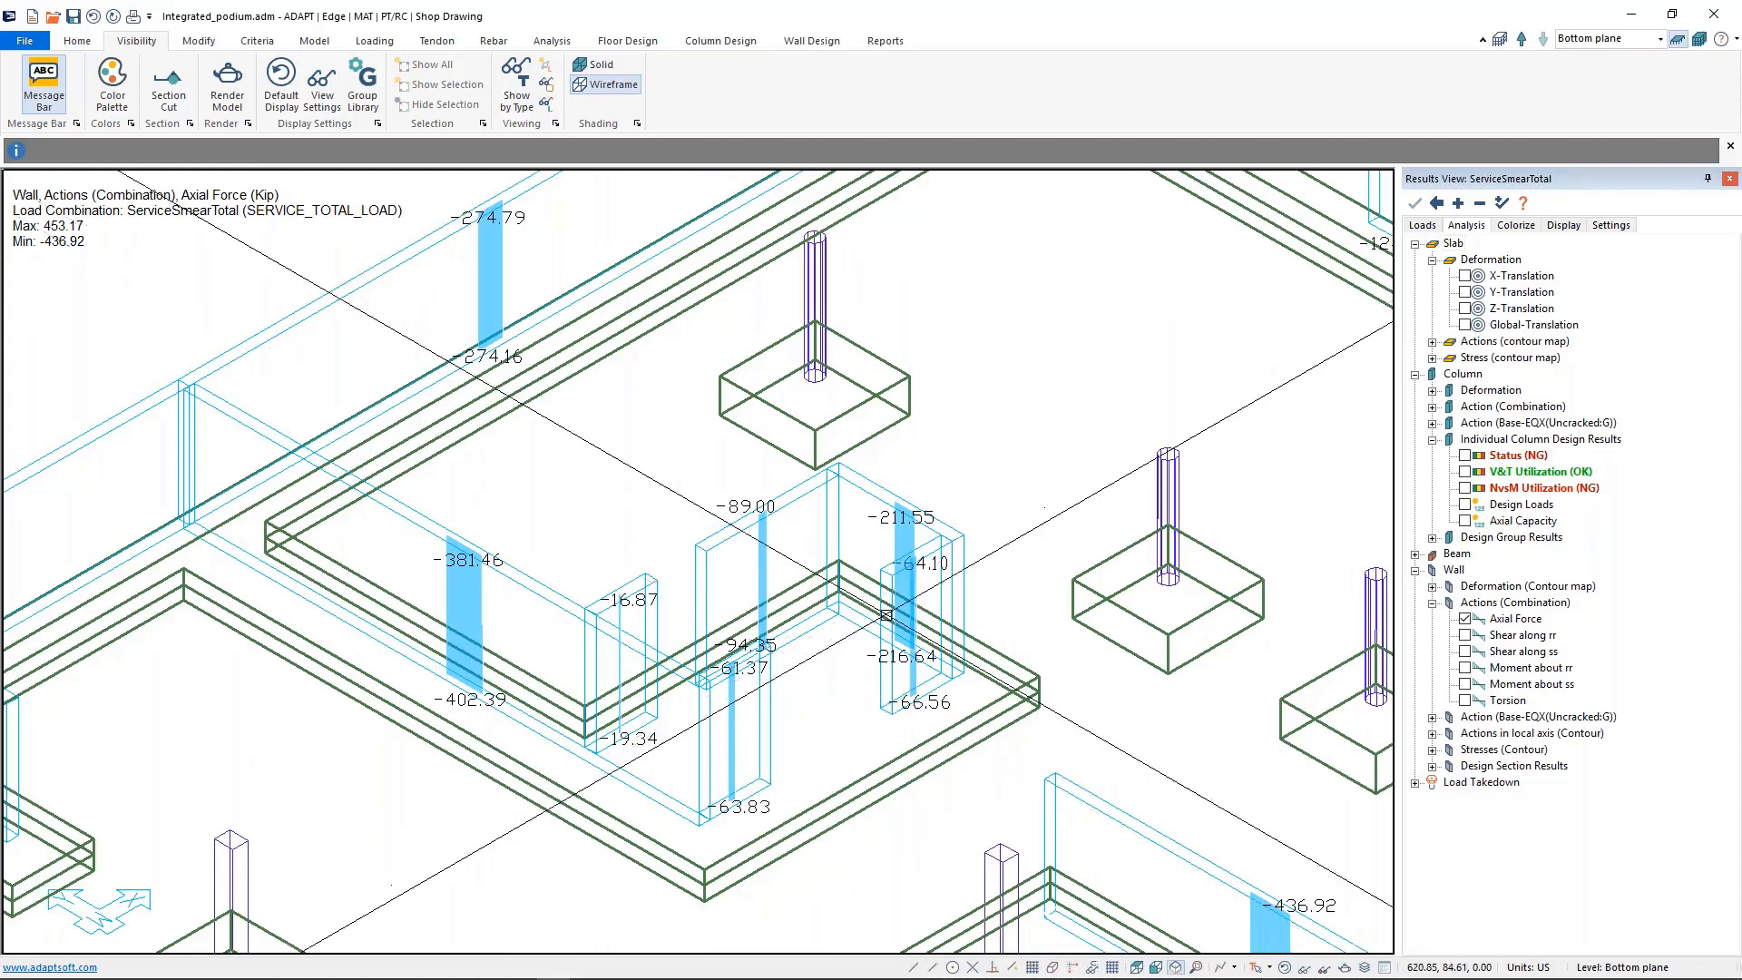
{"action": "left_click", "coordinate": [810, 493]}
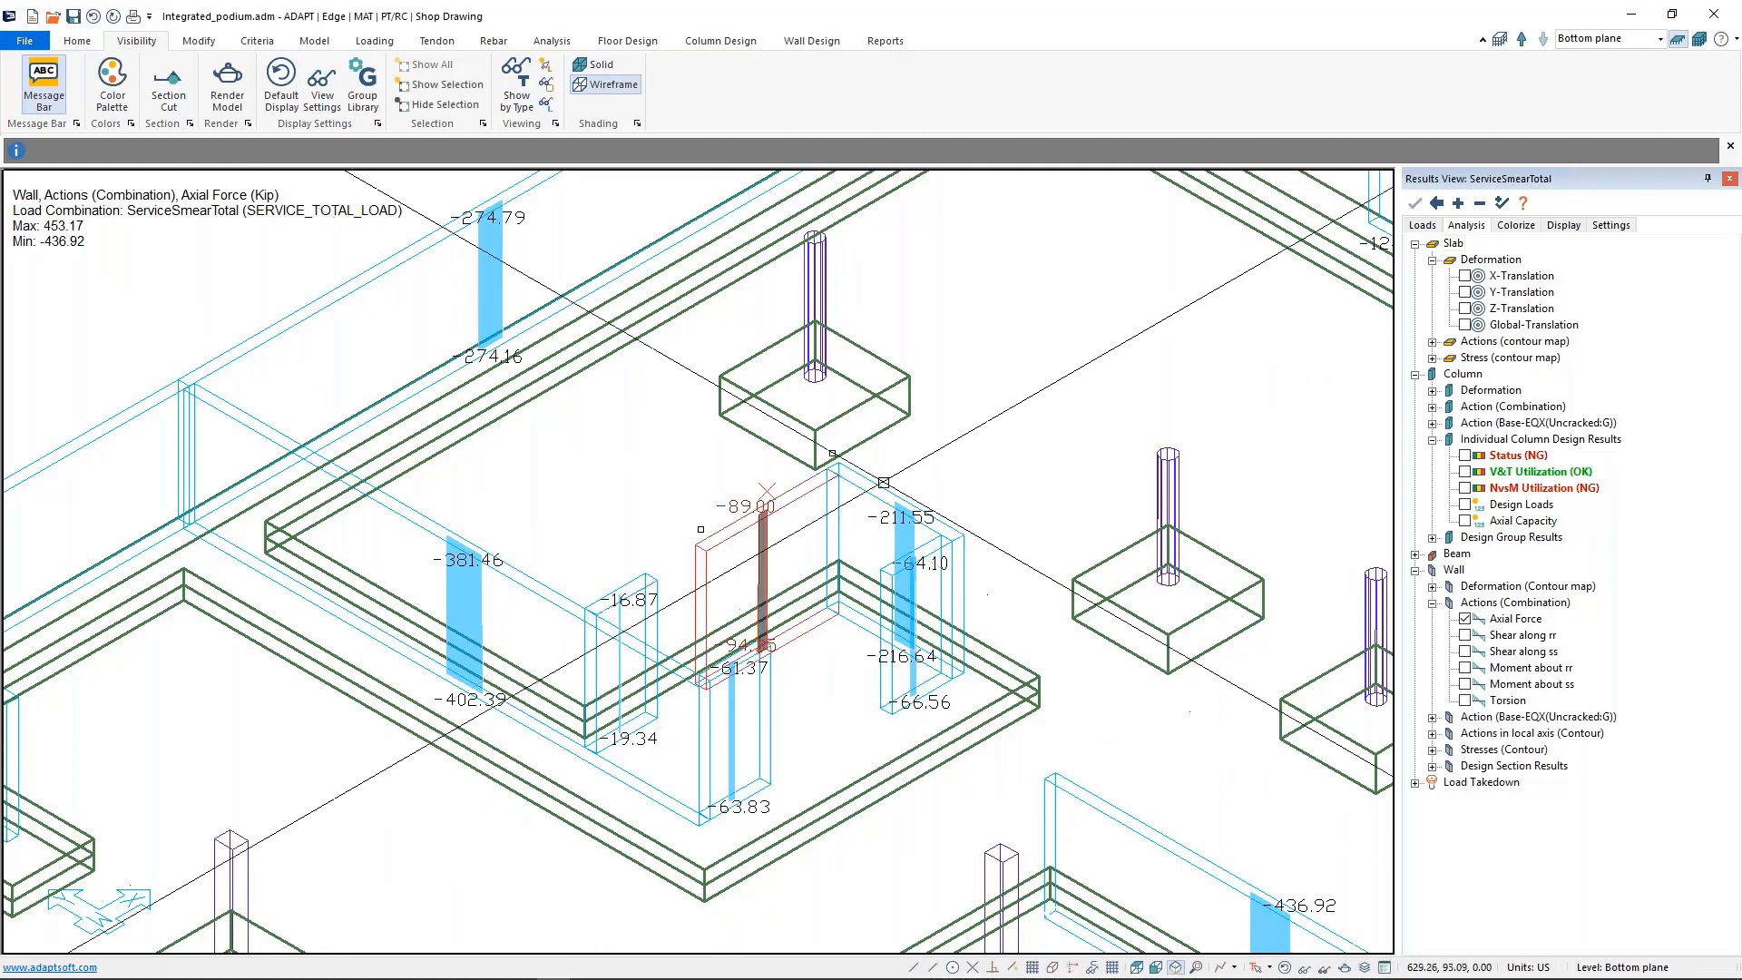
{"action": "left_click", "coordinate": [884, 486]}
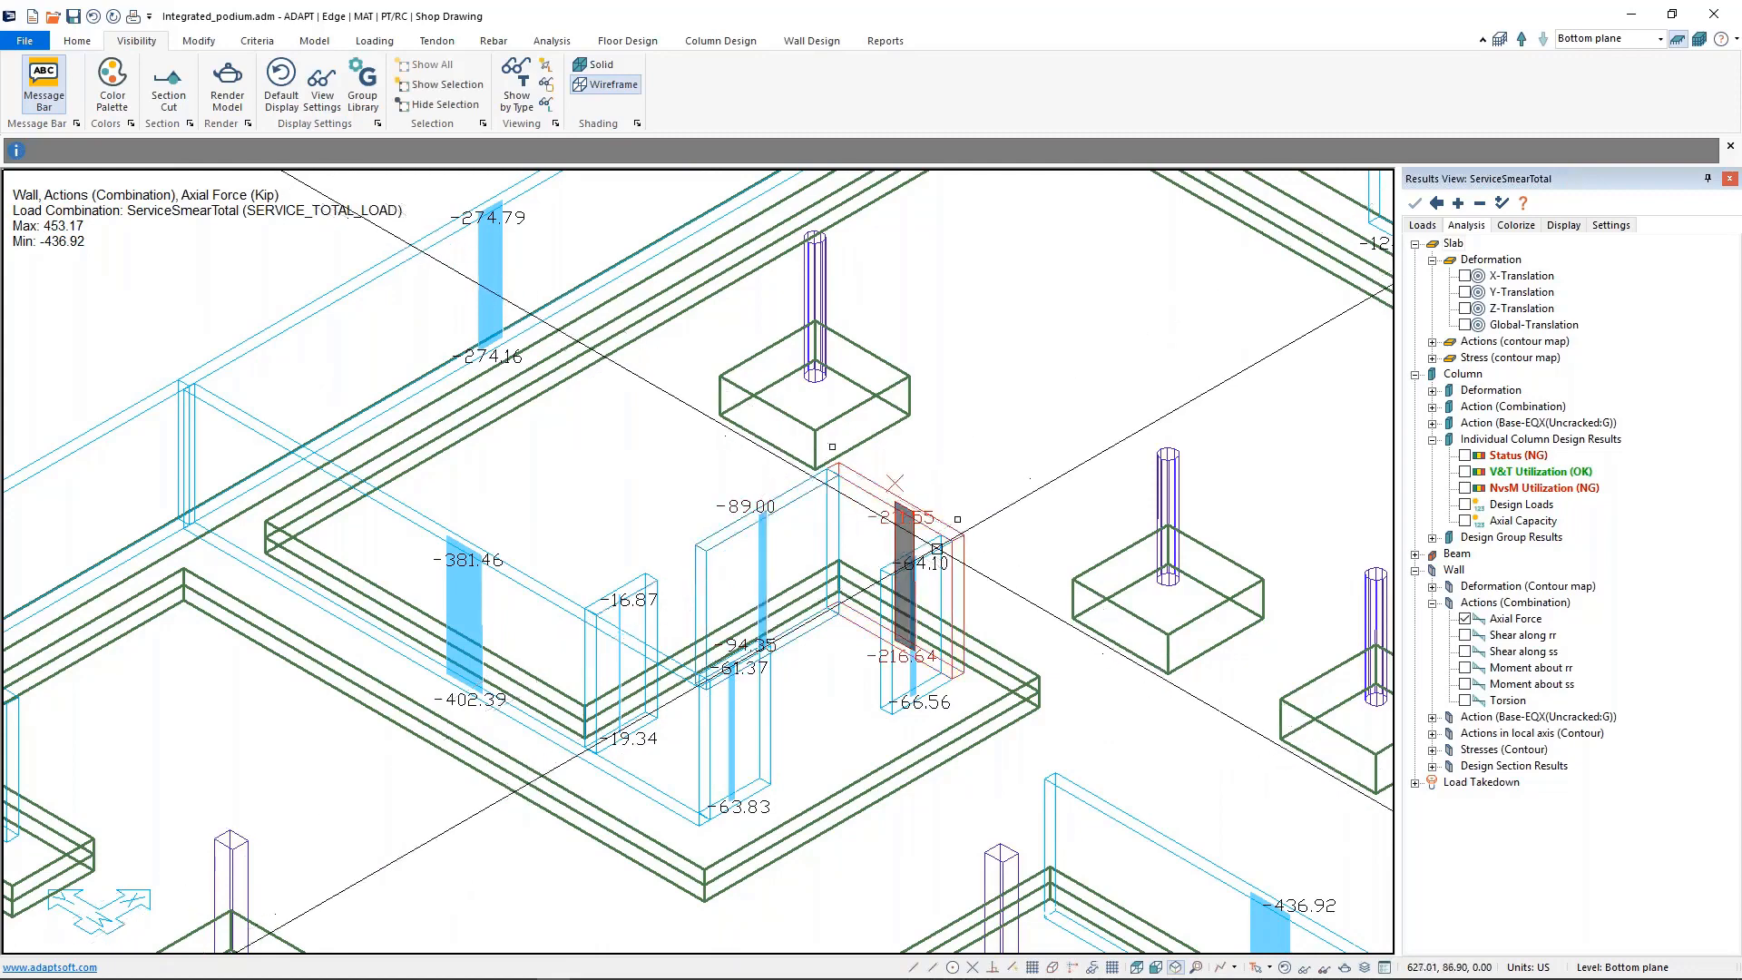
{"action": "left_click", "coordinate": [1035, 451]}
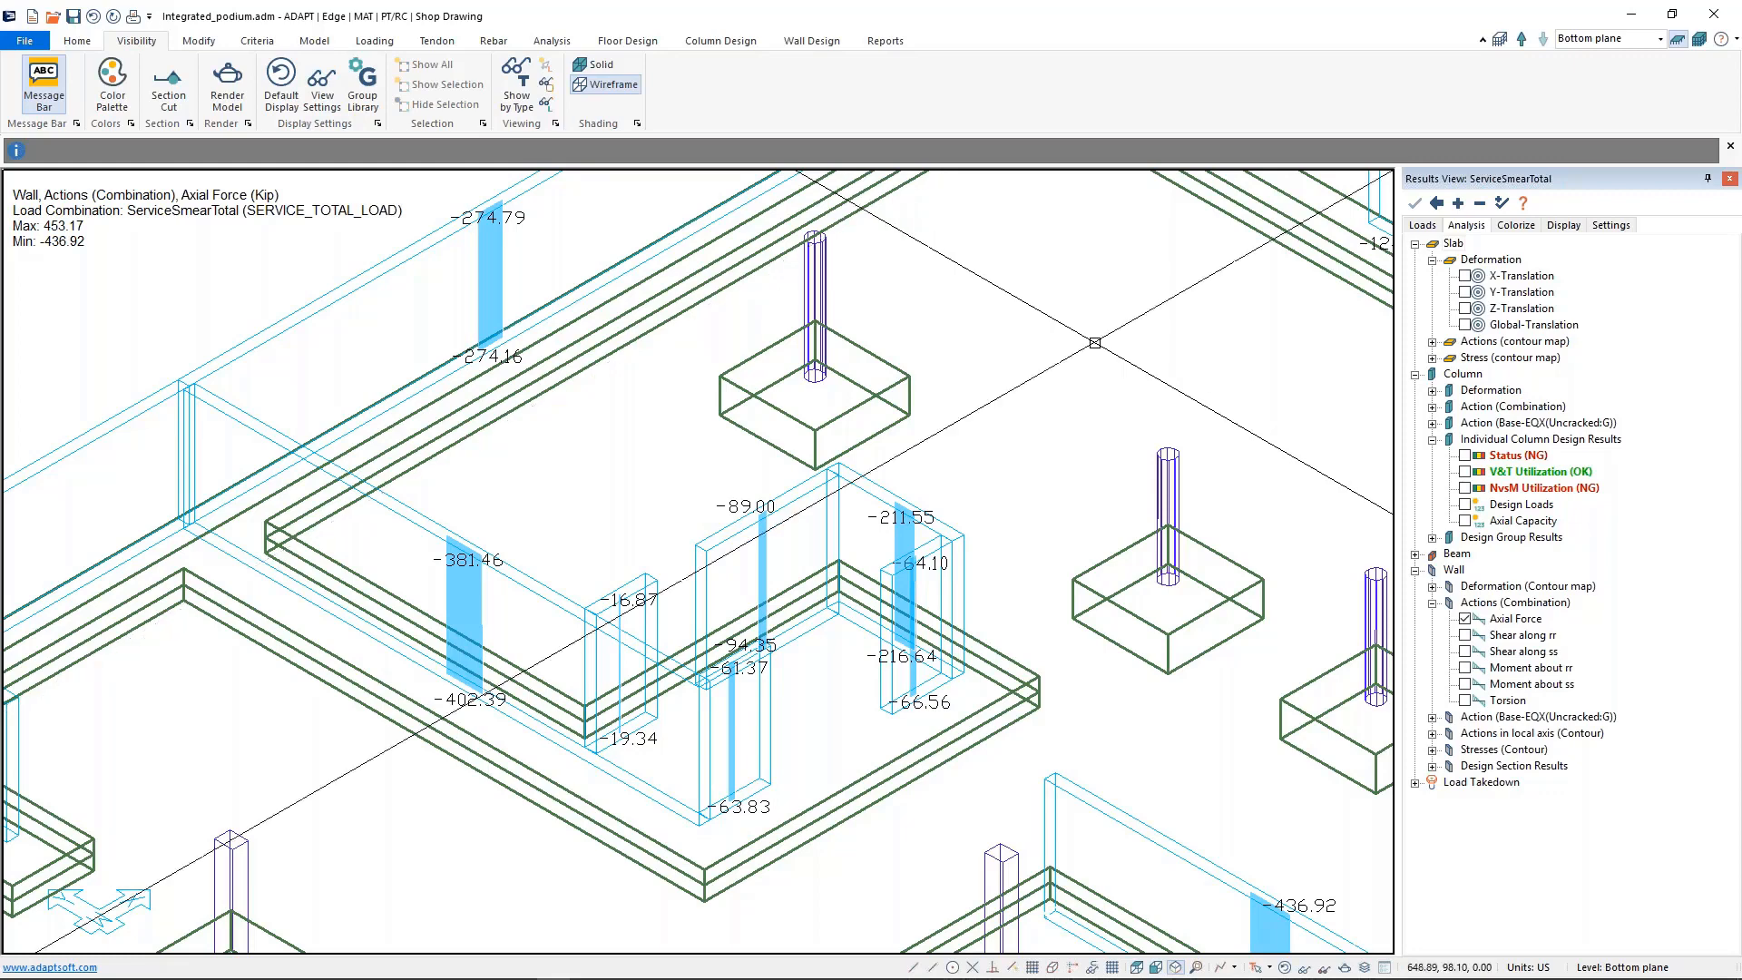
{"action": "scroll", "coordinate": [914, 475], "scroll_direction": "down", "scroll_amount": 2}
{"action": "scroll", "coordinate": [915, 475], "scroll_direction": "down", "scroll_amount": 6}
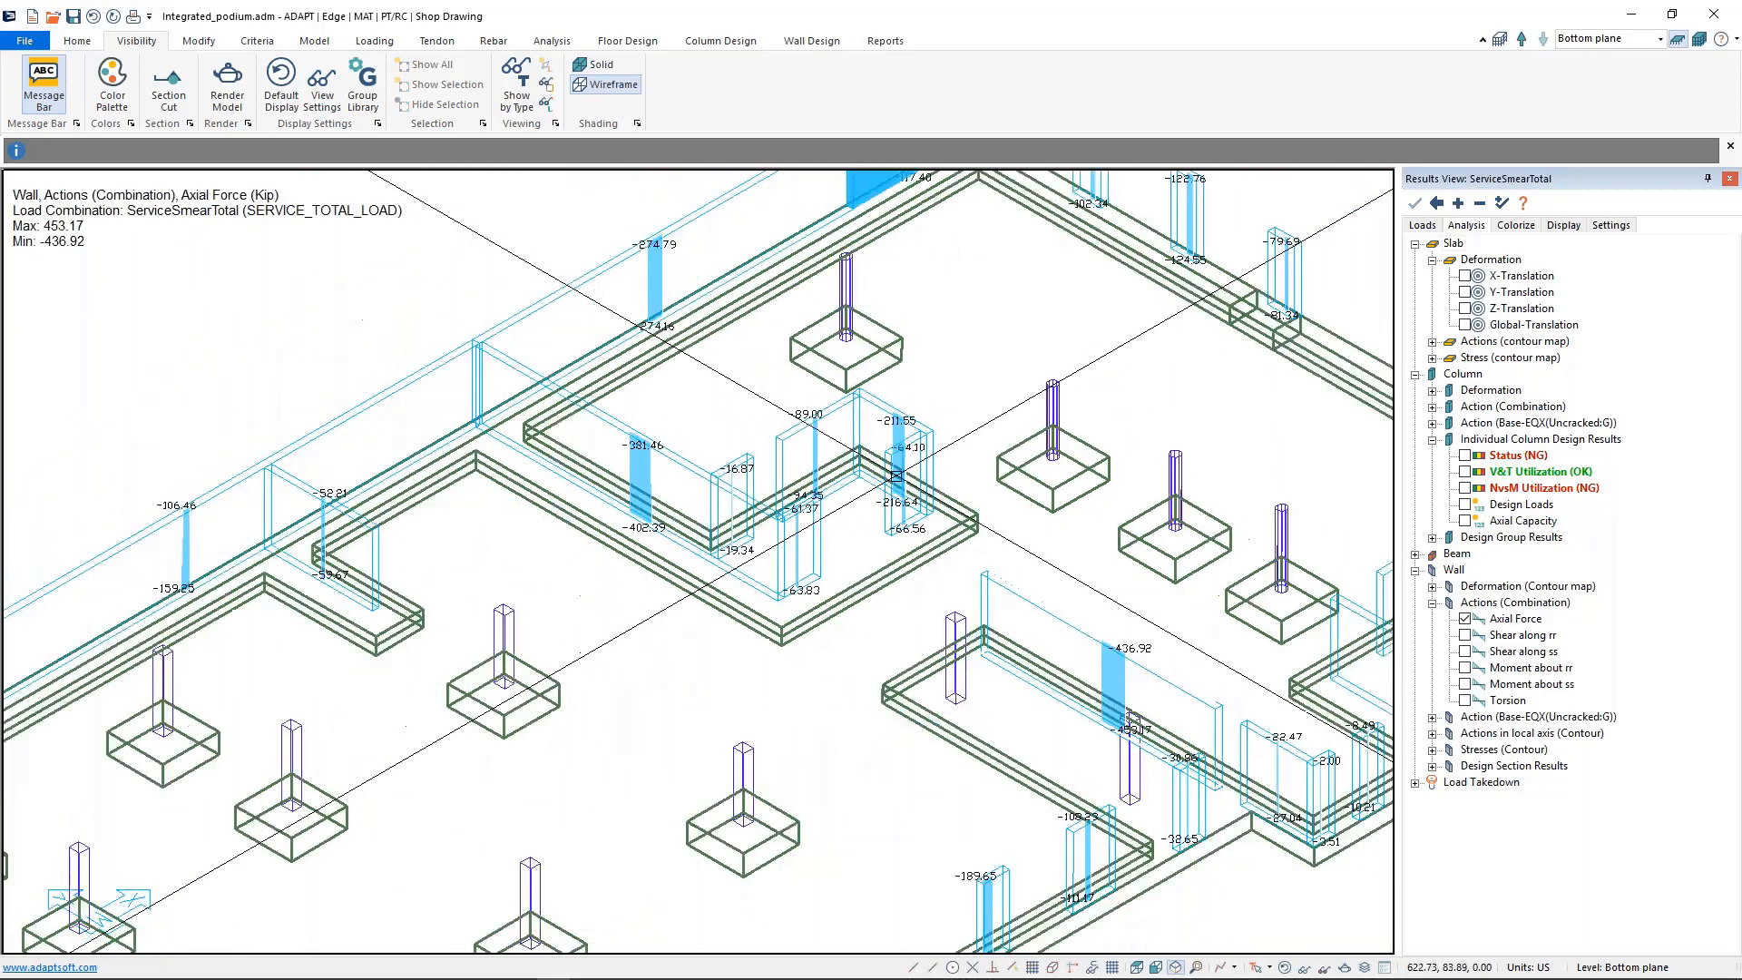
{"action": "middle_click_drag", "start_coordinate": [1002, 607], "coordinate": [920, 616]}
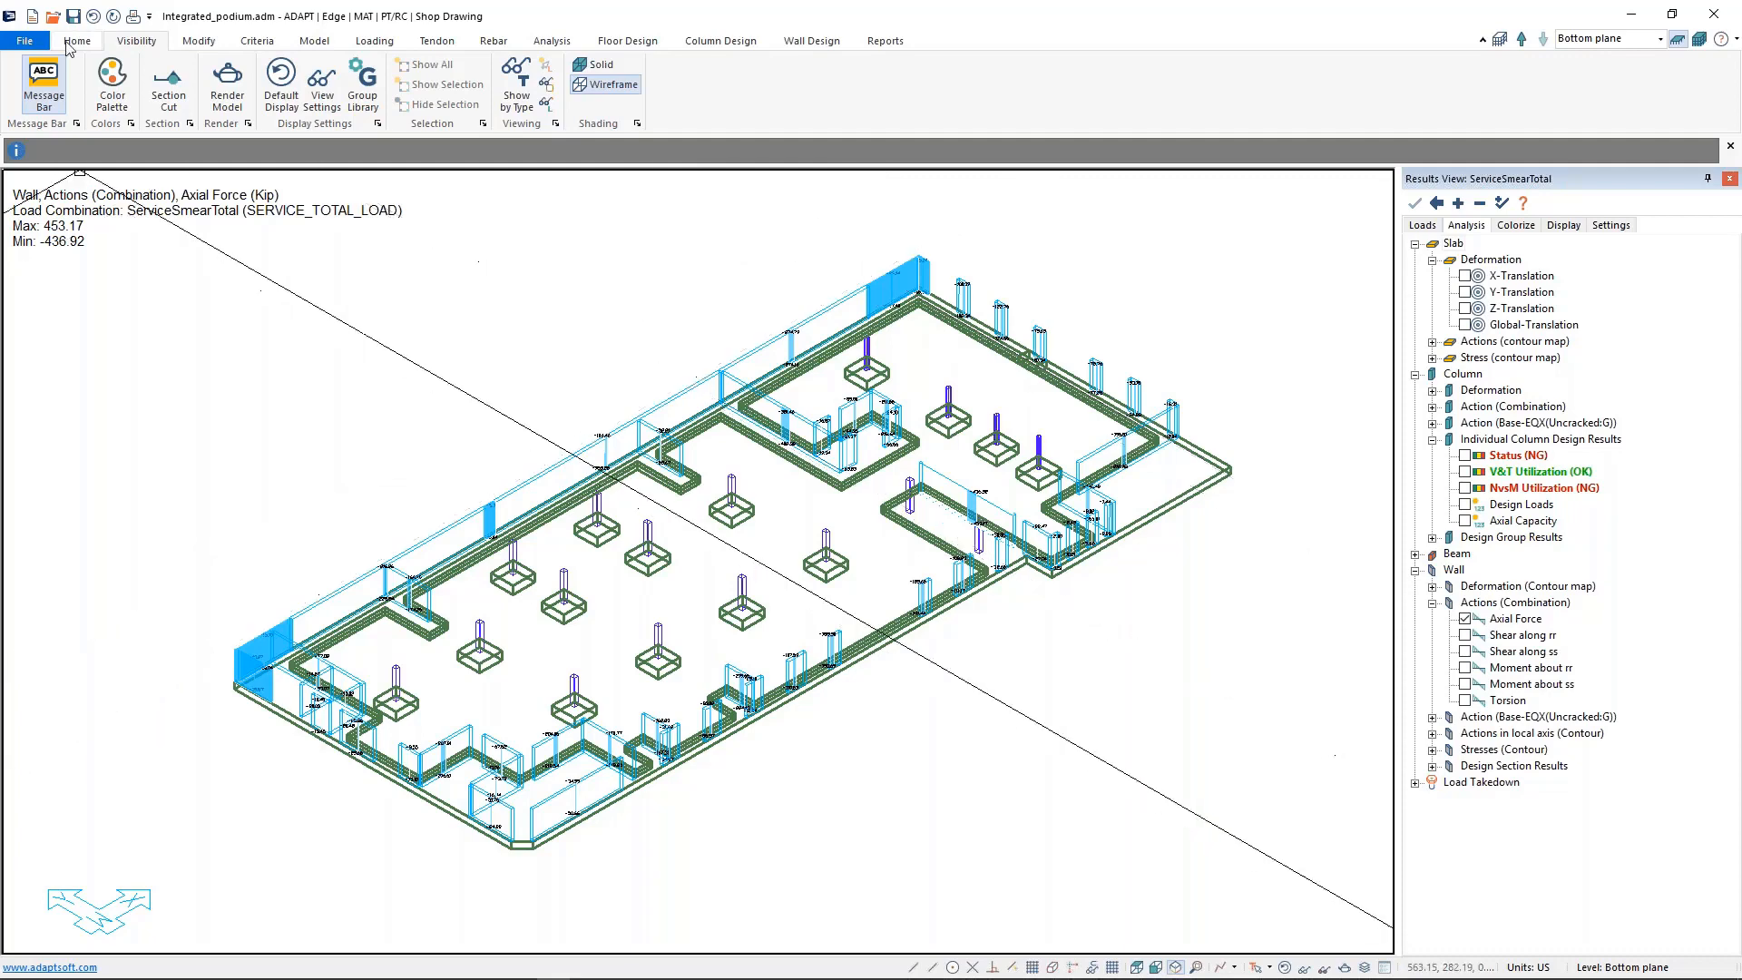
- Open the load combinations list and enlarge its window to show every combination and more load case columns
{"action": "left_click", "coordinate": [374, 41]}
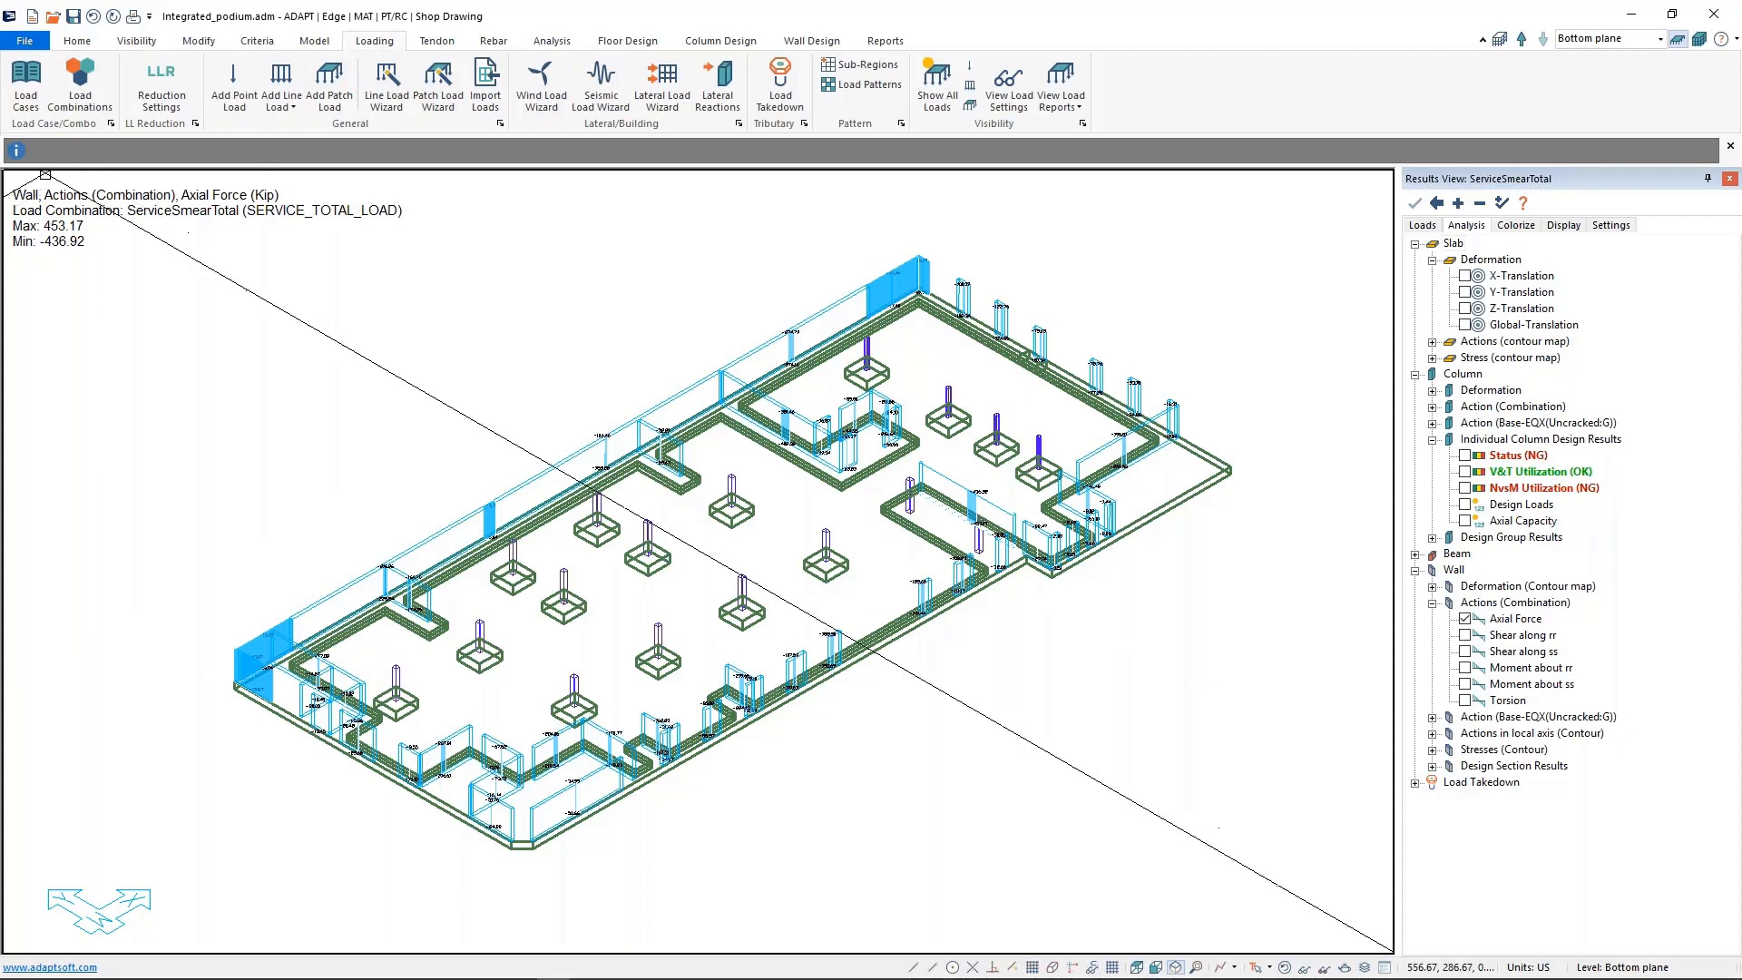
{"action": "left_click", "coordinate": [76, 87]}
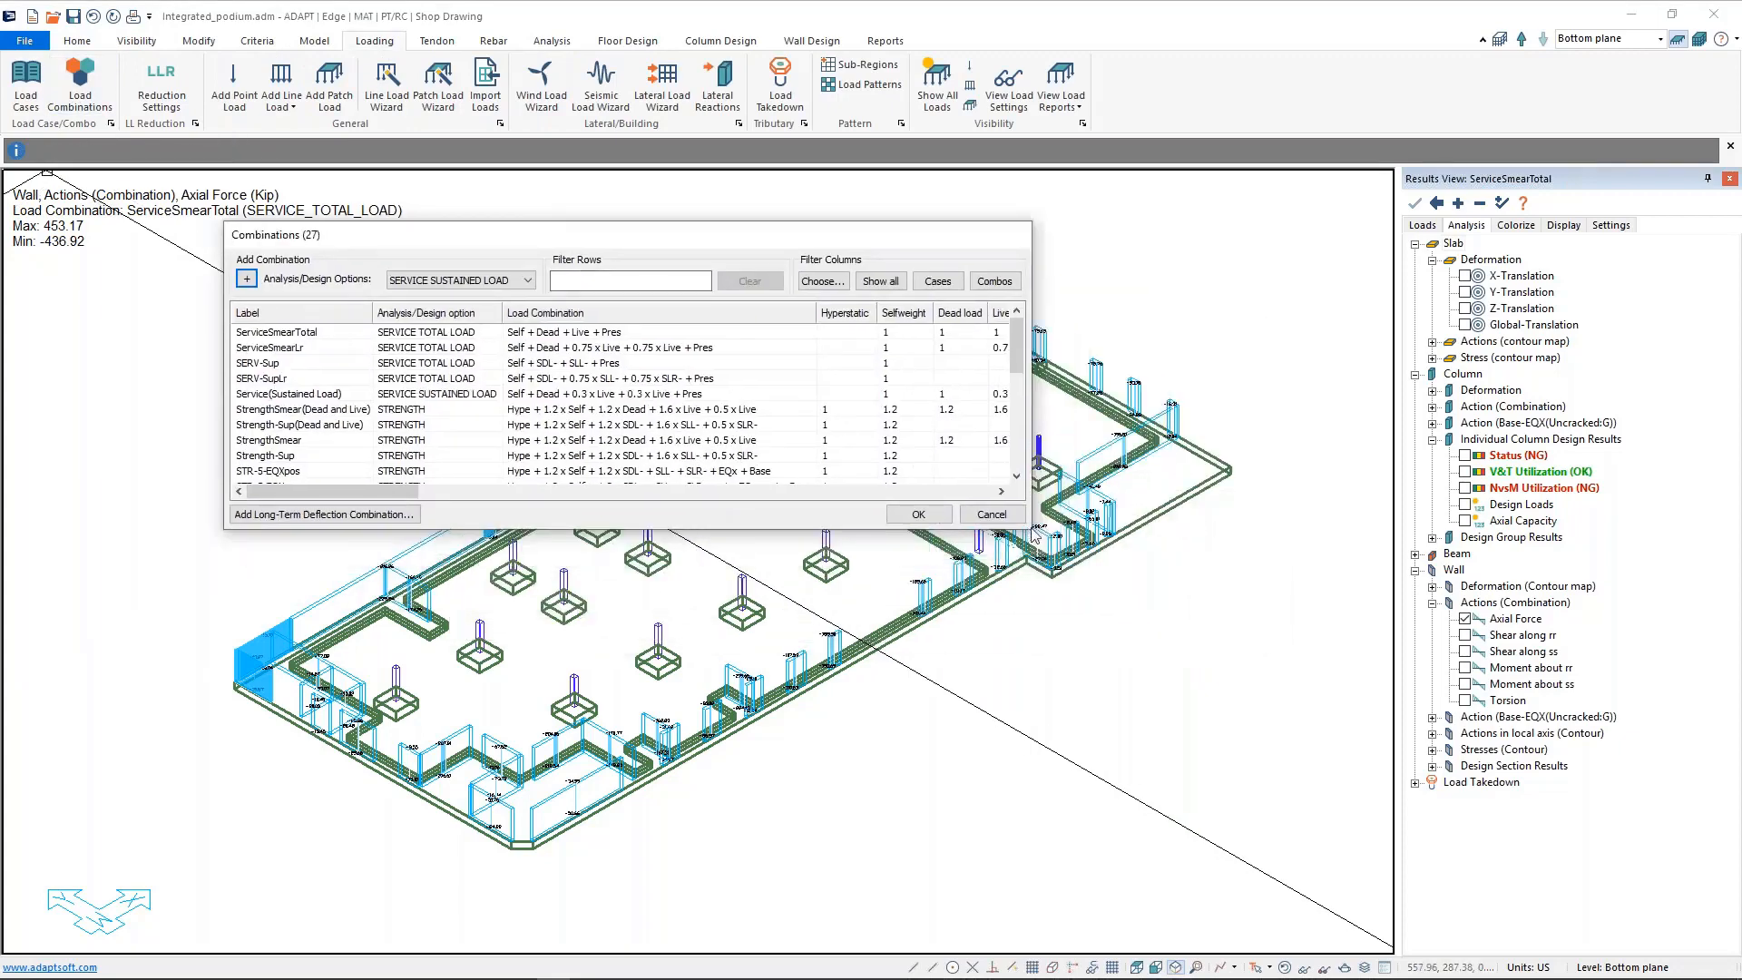
{"action": "left_click_drag", "start_coordinate": [1032, 531], "coordinate": [1132, 713]}
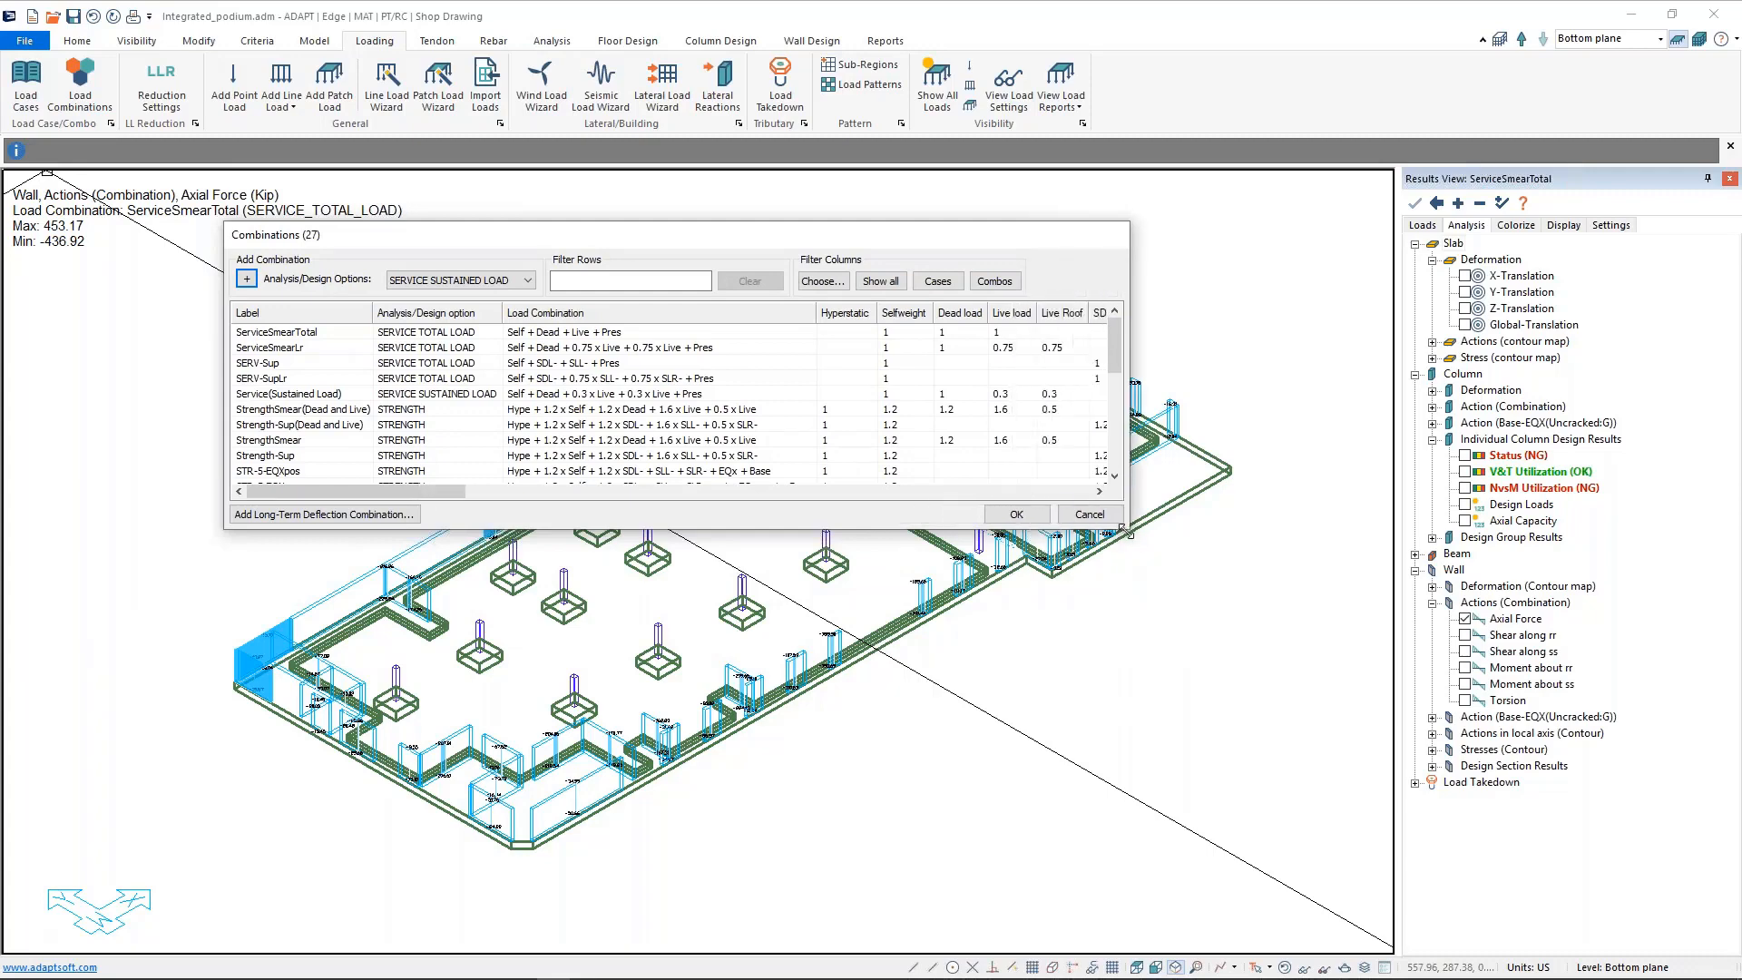
{"action": "left_click_drag", "start_coordinate": [1127, 530], "coordinate": [1335, 851]}
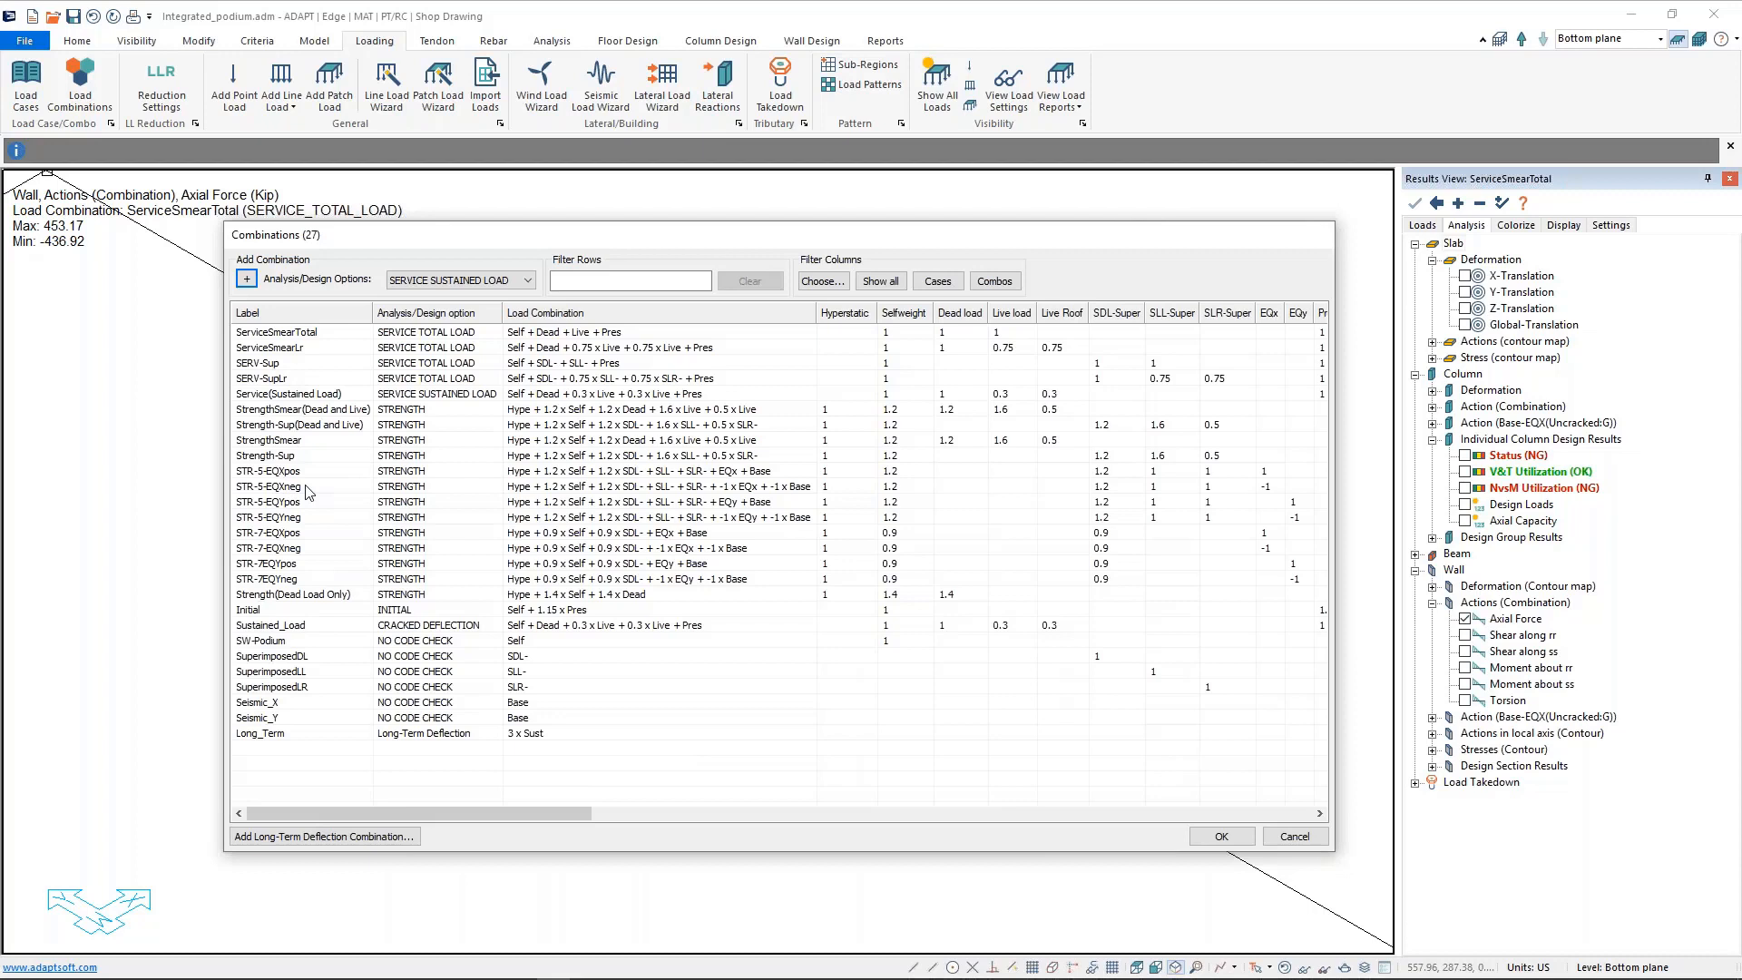
- Review the load factors of the ServiceSmearTotal, SERV-Sup and SERV-SupLr combinations and close the list without changes
{"action": "left_click", "coordinate": [307, 333]}
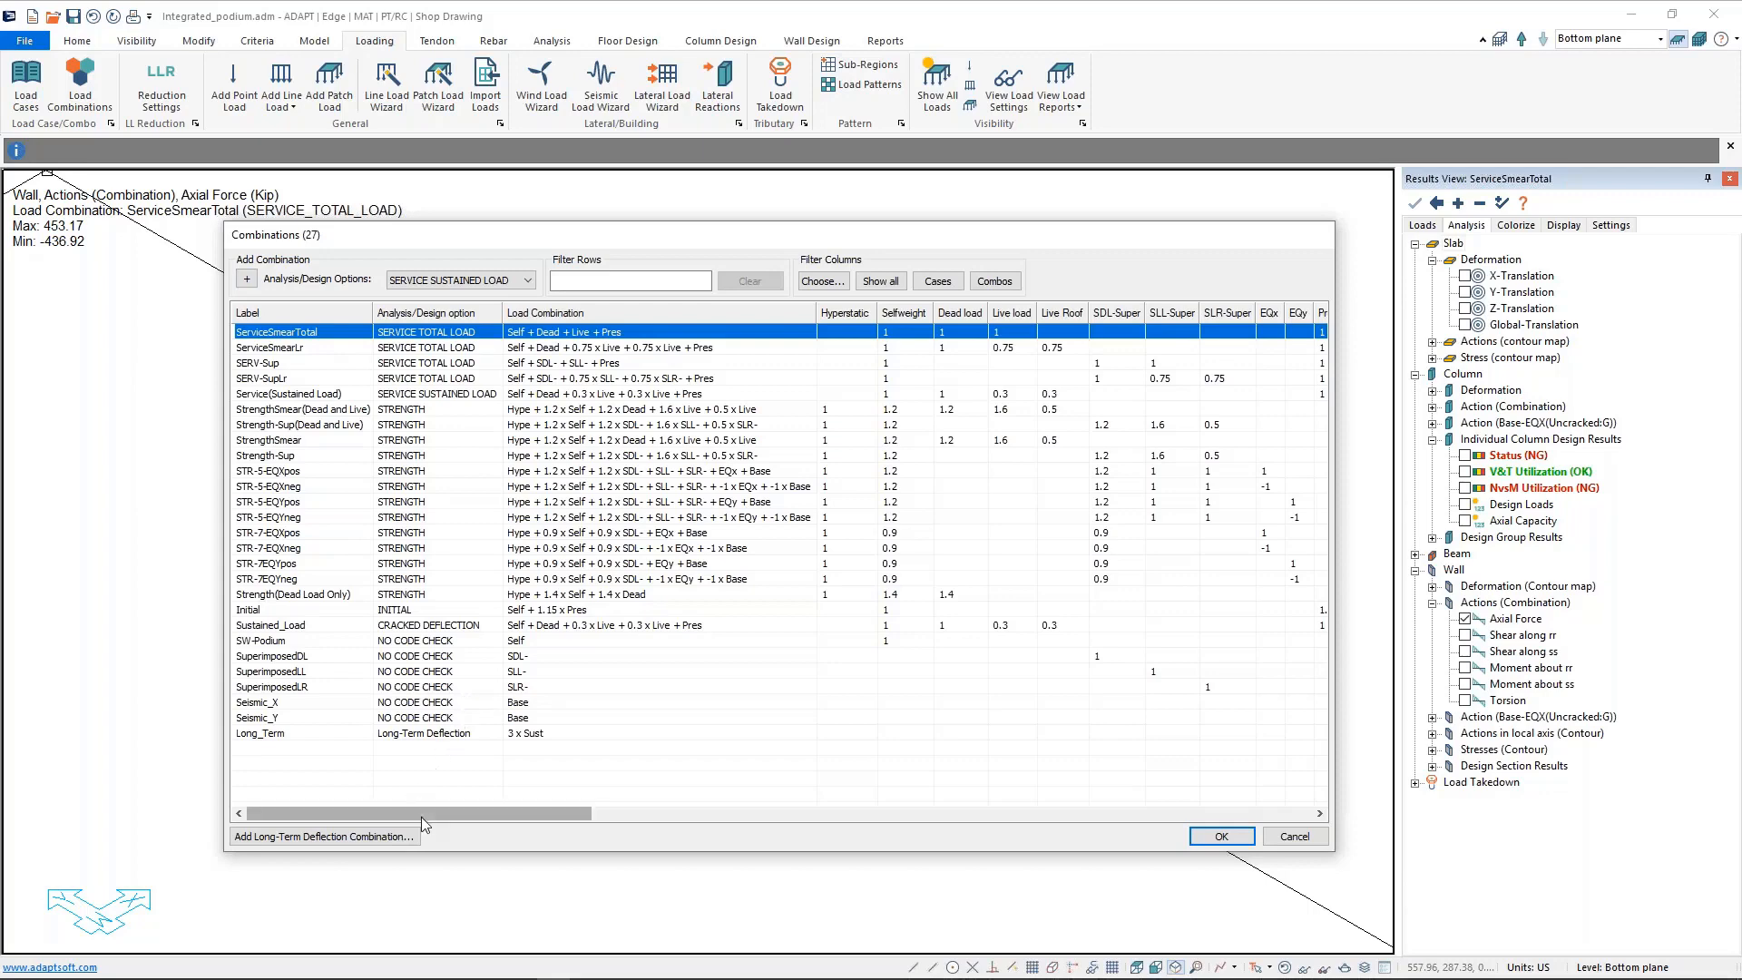
{"action": "mouse_move", "coordinate": [432, 809]}
{"action": "left_mouse_down"}
{"action": "mouse_move", "coordinate": [495, 809]}
{"action": "mouse_move", "coordinate": [429, 805]}
{"action": "left_mouse_up"}
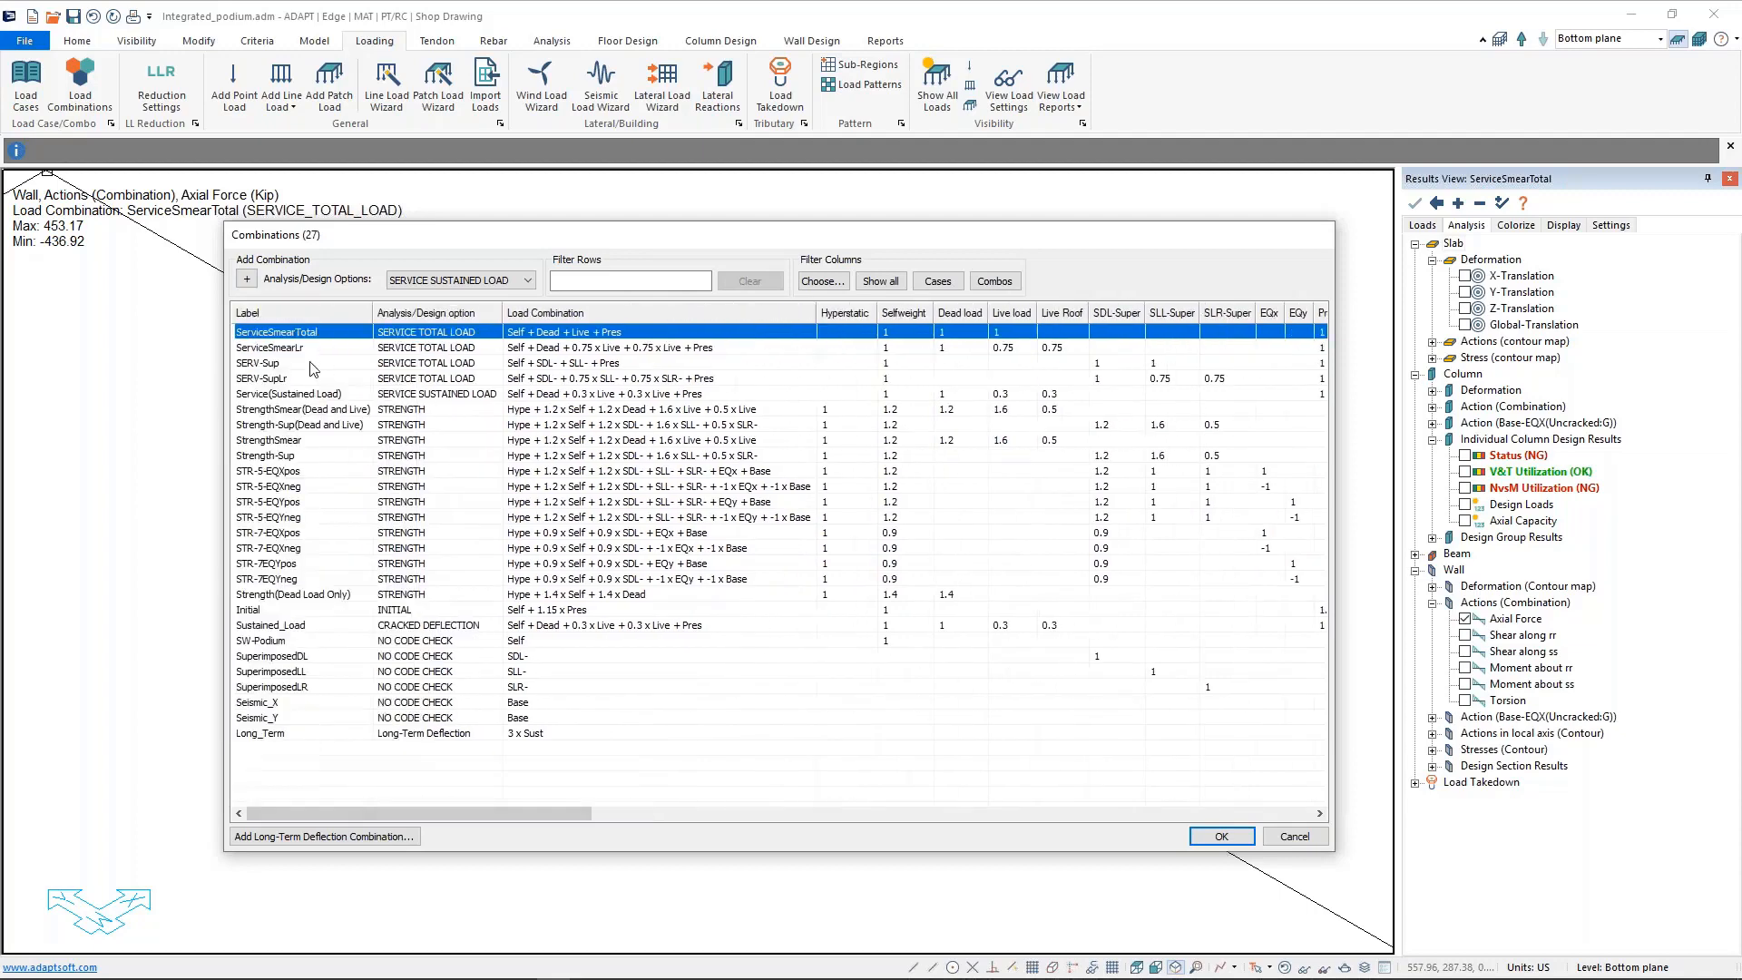
{"action": "left_click", "coordinate": [312, 363]}
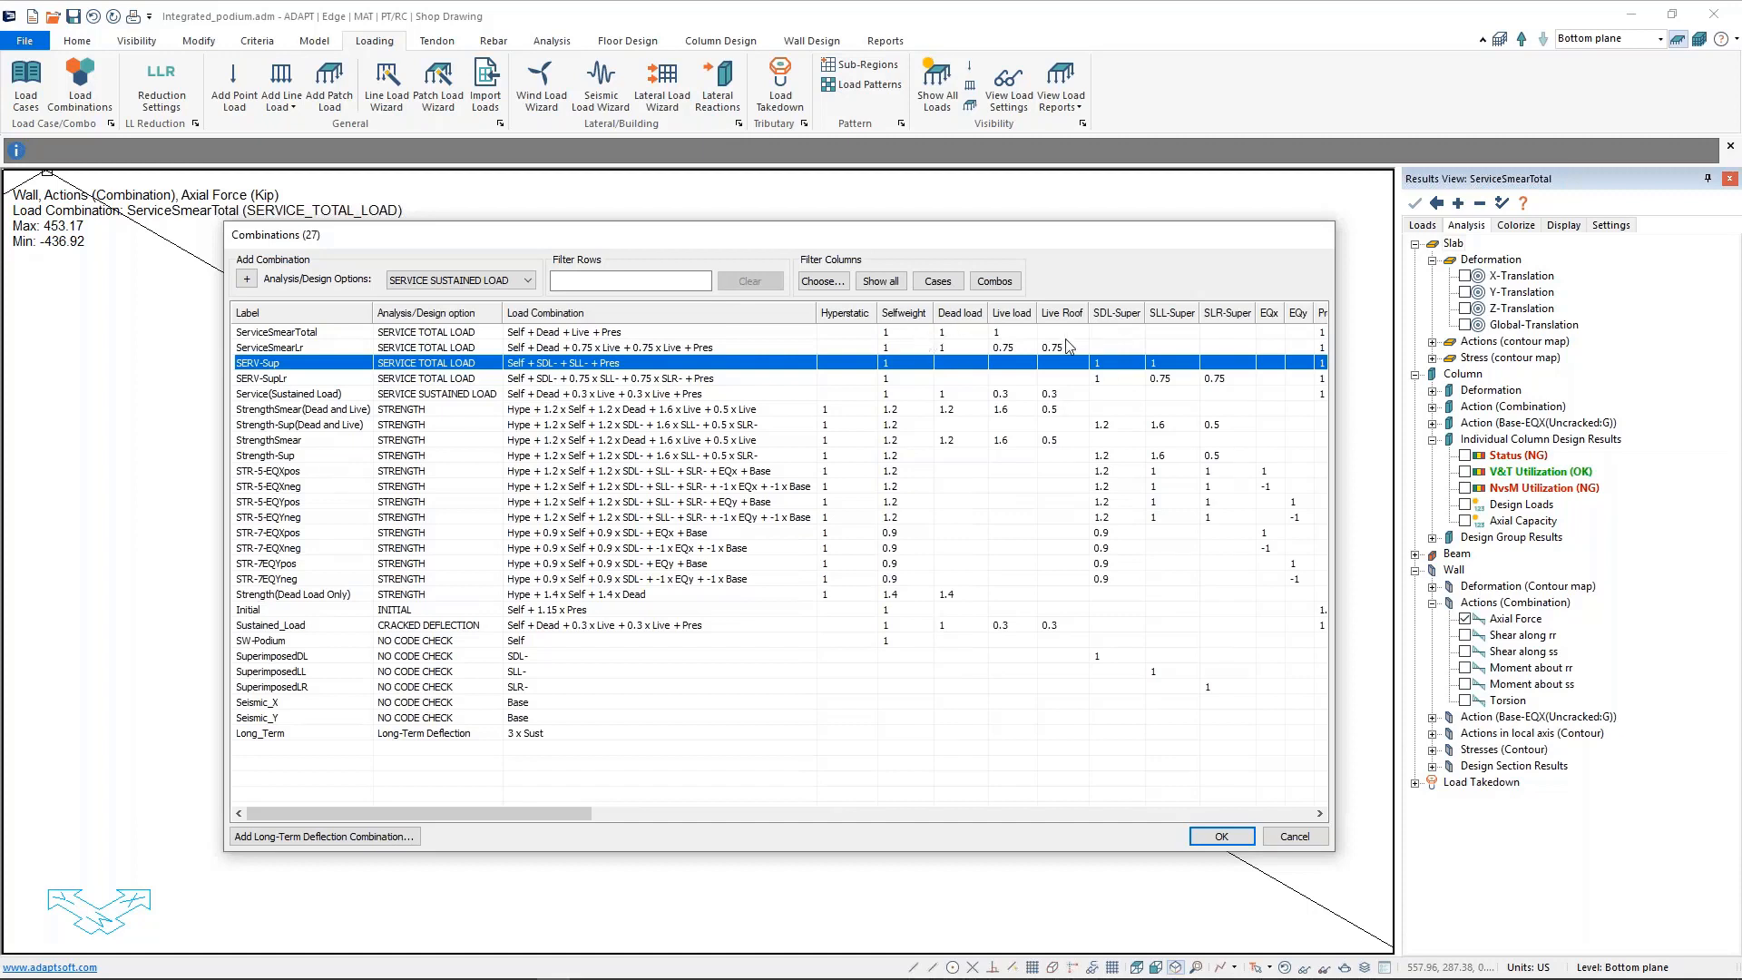
{"action": "left_click", "coordinate": [692, 381]}
{"action": "left_click", "coordinate": [715, 366]}
{"action": "left_click", "coordinate": [1118, 380]}
{"action": "left_click", "coordinate": [1113, 366]}
{"action": "left_click_drag", "start_coordinate": [1006, 245], "coordinate": [968, 267]}
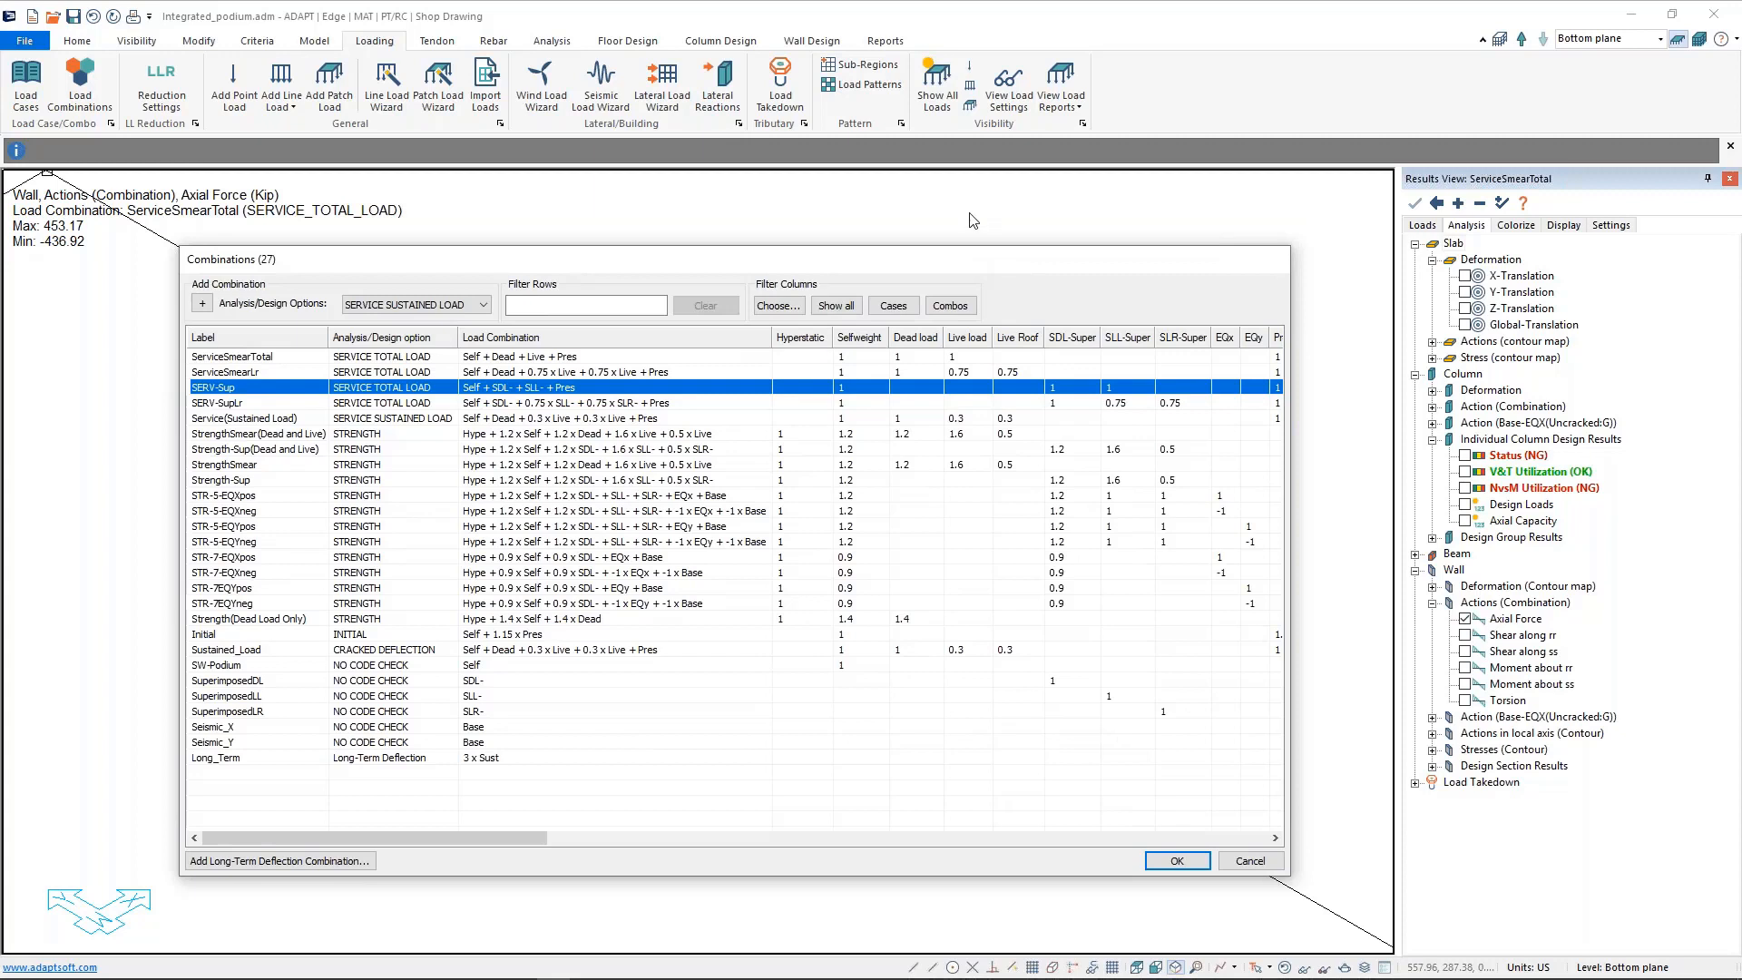
{"action": "left_click", "coordinate": [1243, 864]}
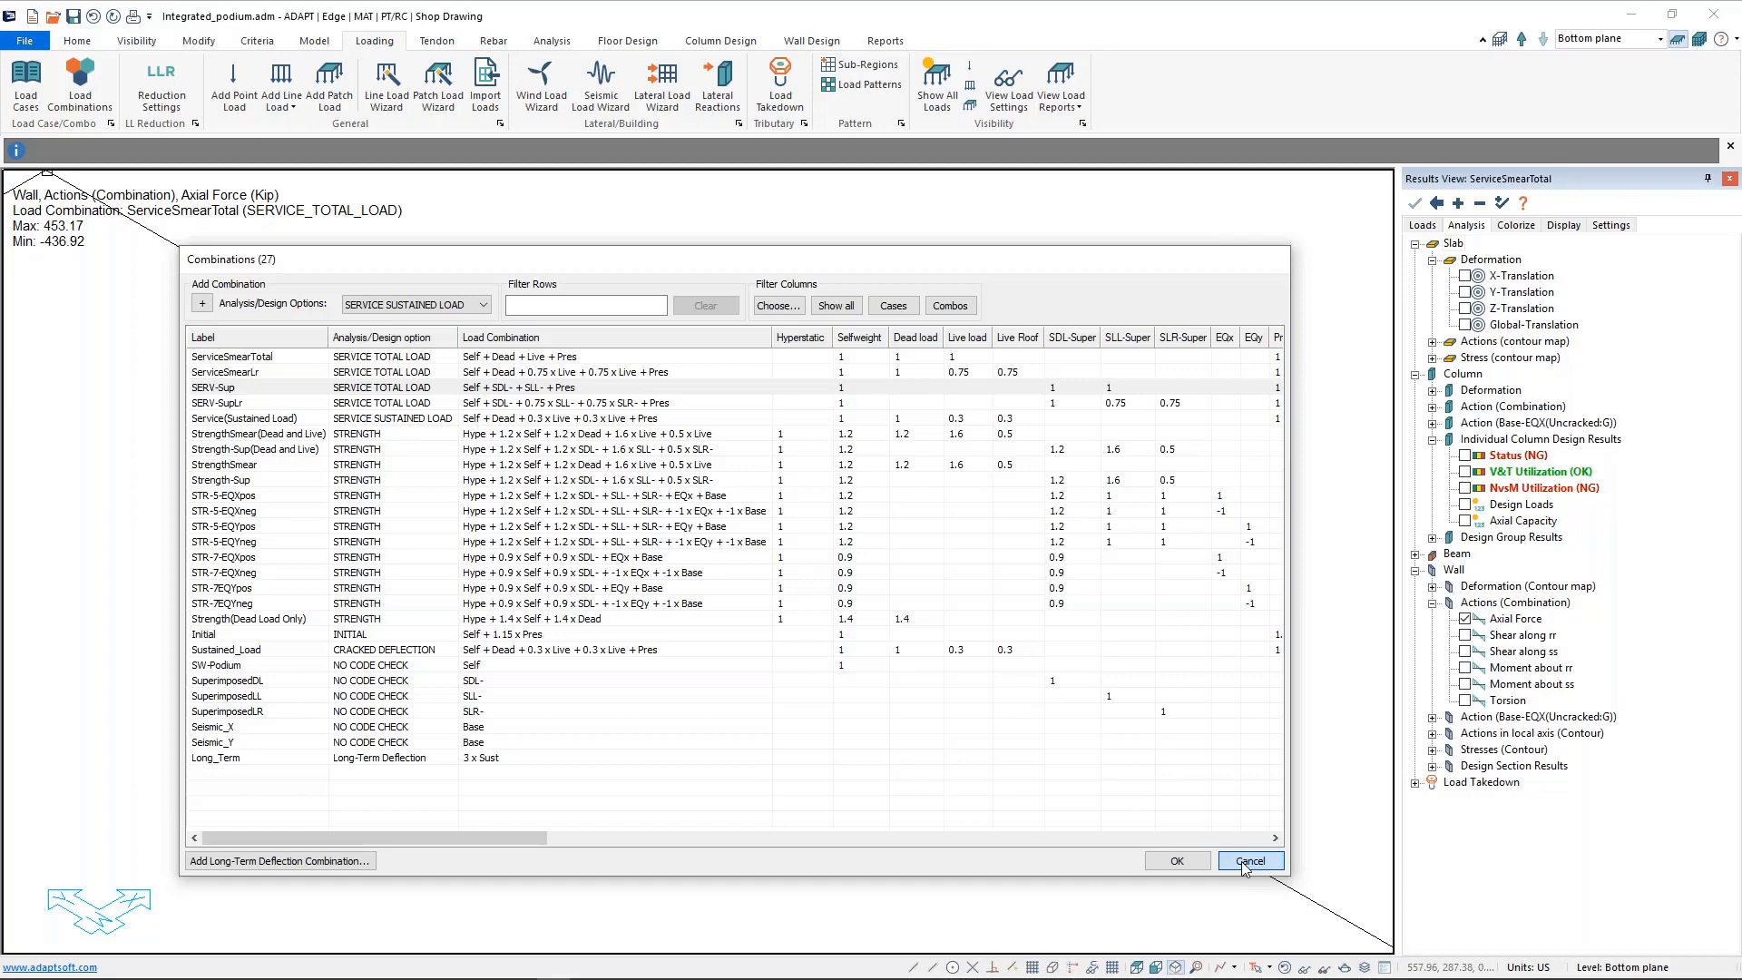
{"action": "left_click", "coordinate": [1248, 861]}
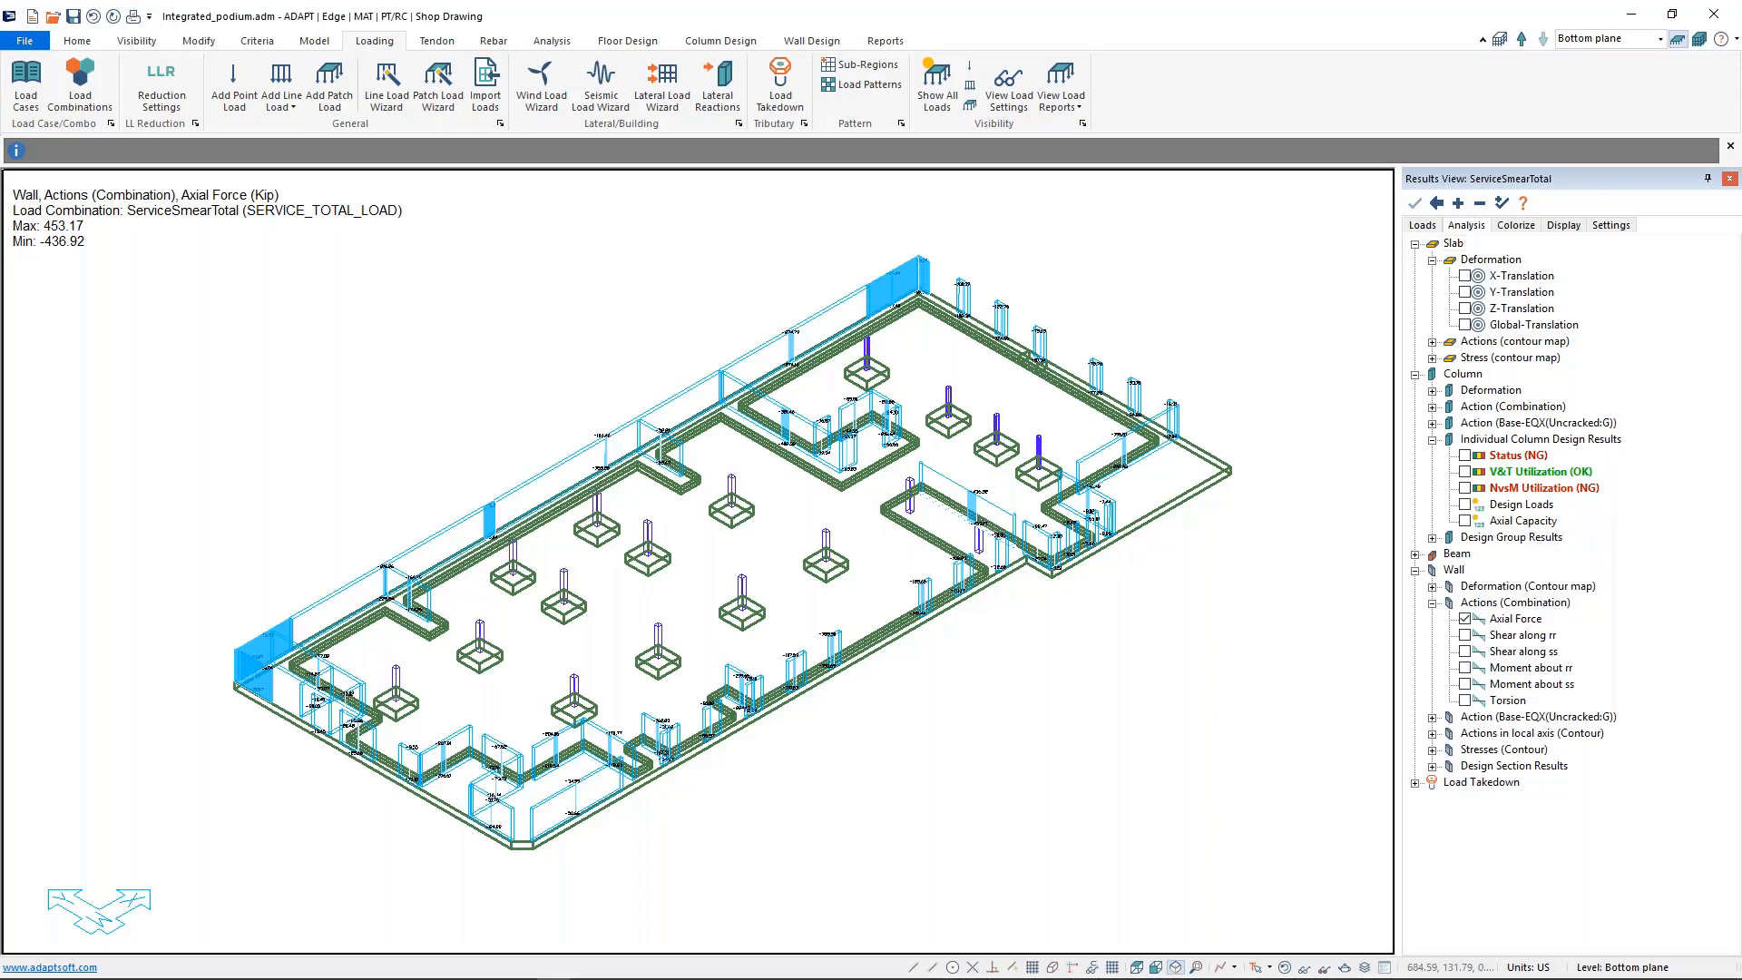
{"action": "middle_click_drag", "start_coordinate": [741, 482], "coordinate": [845, 451]}
{"action": "scroll", "coordinate": [844, 452], "scroll_direction": "up", "scroll_amount": 3}
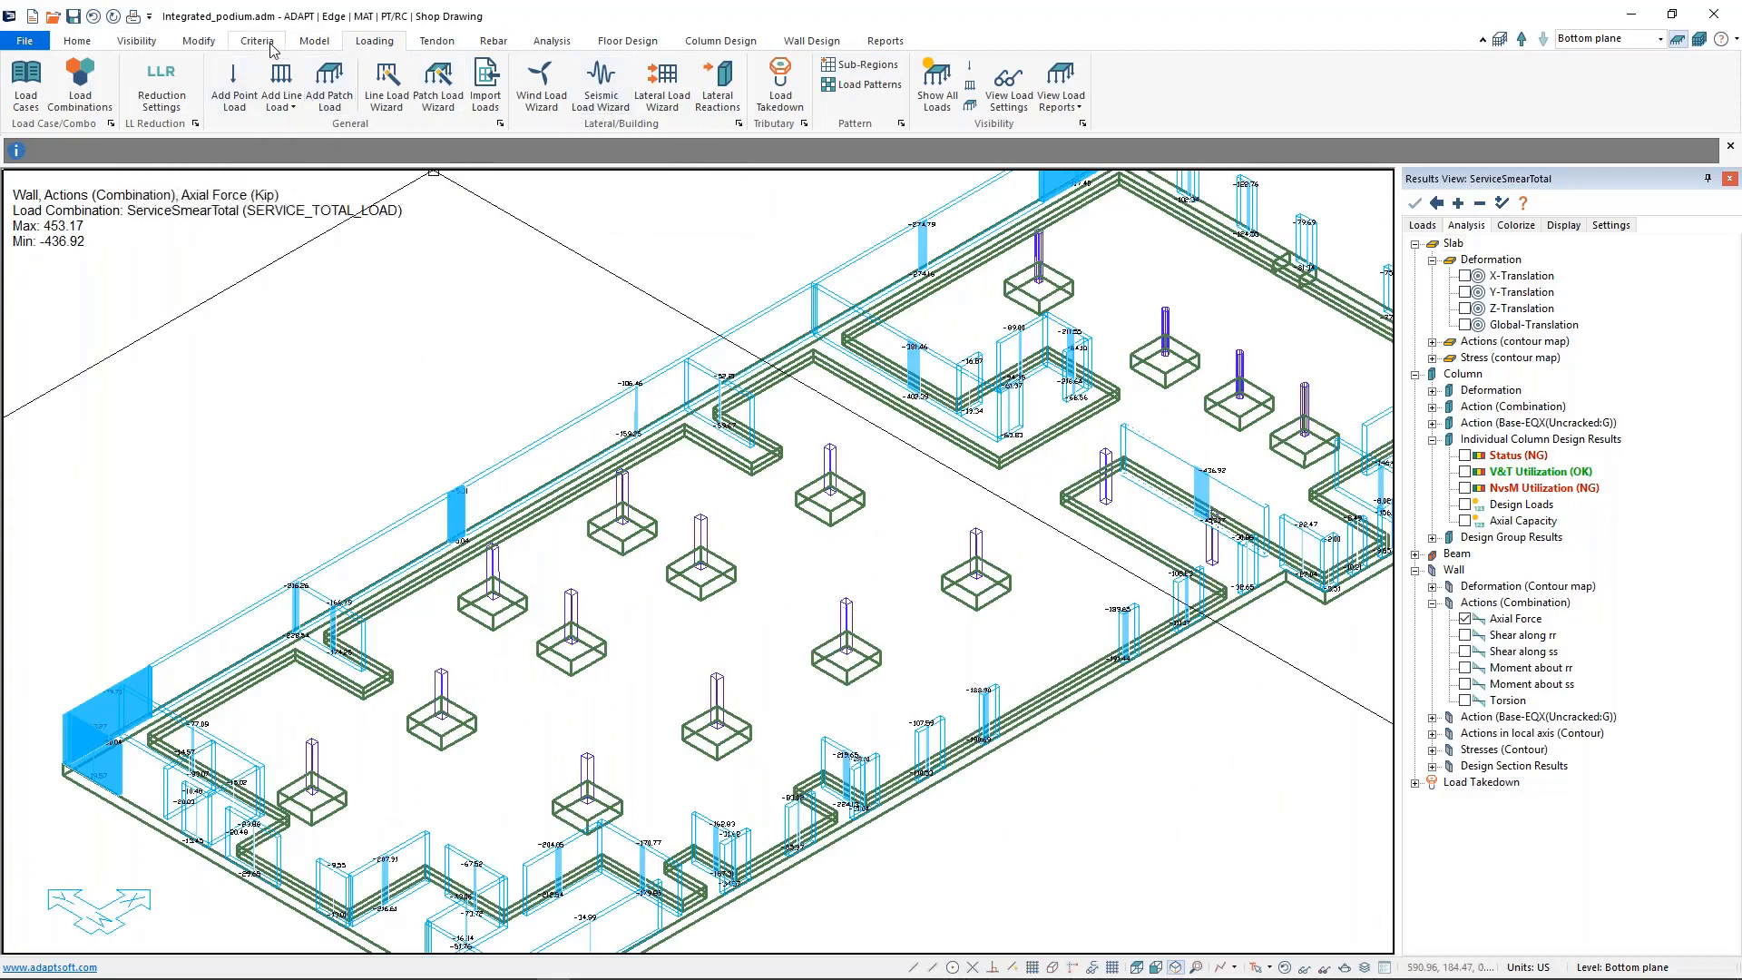
- Add a new section type named Irregular column to the column section type library
{"action": "left_click", "coordinate": [721, 41]}
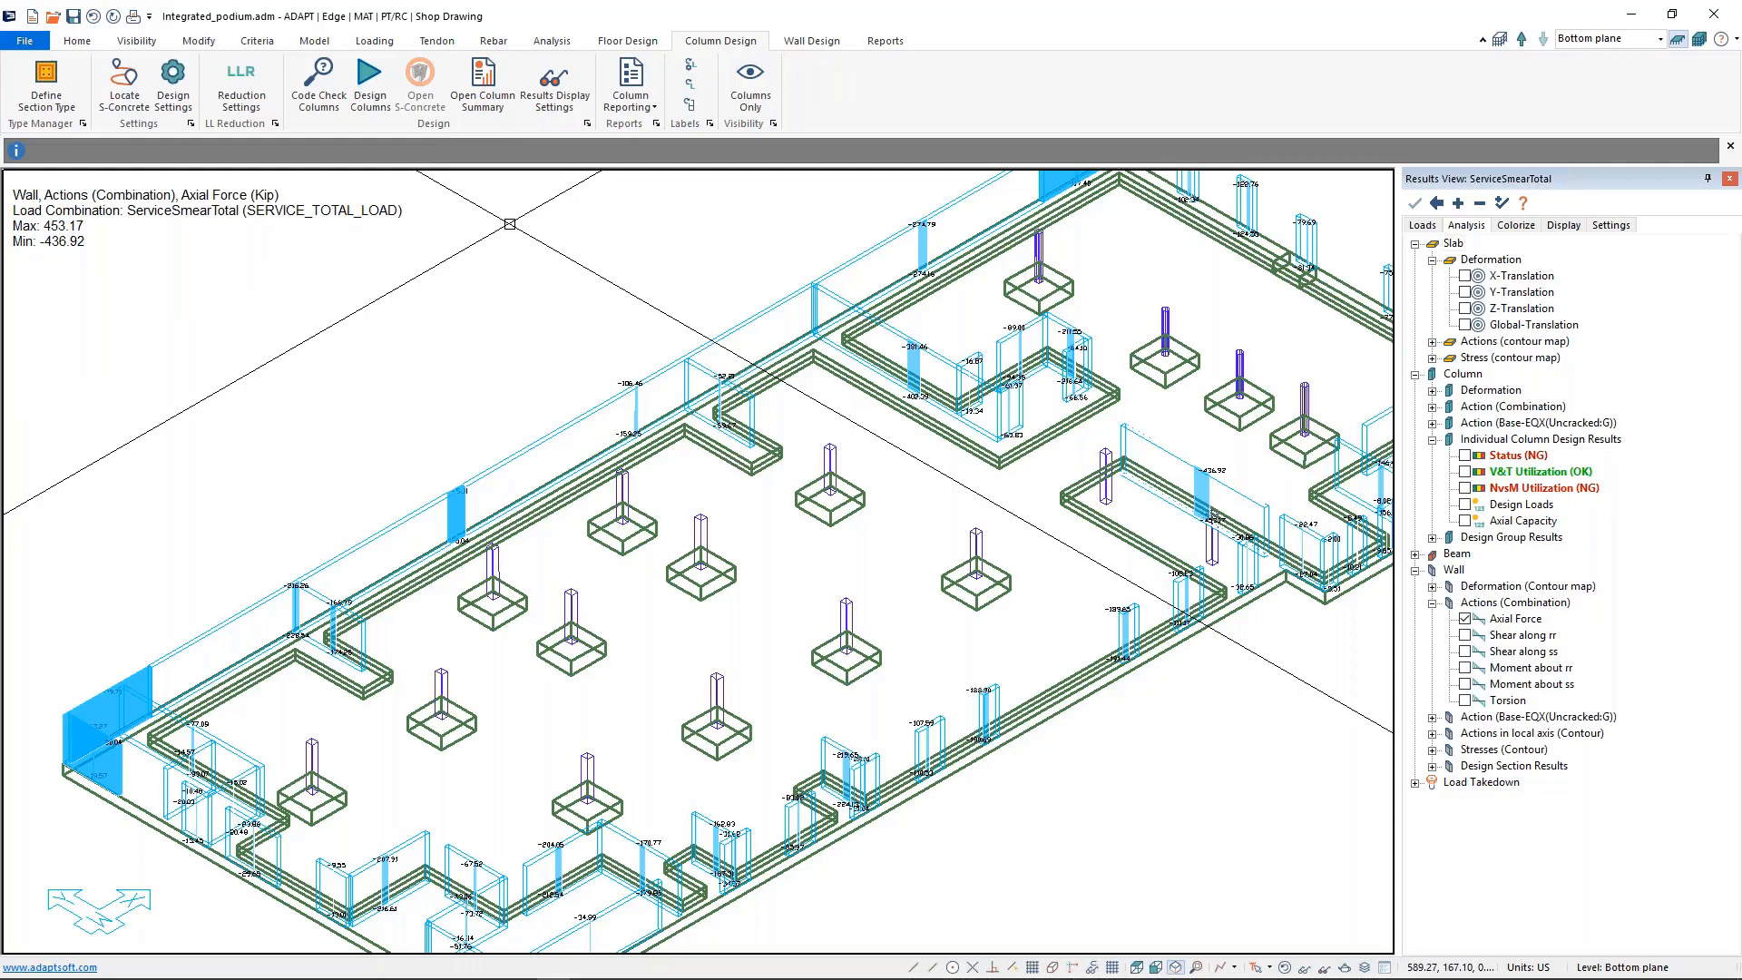
{"action": "left_click", "coordinate": [46, 85]}
{"action": "right_click", "coordinate": [486, 315]}
{"action": "left_click", "coordinate": [513, 364]}
{"action": "left_click", "coordinate": [533, 294]}
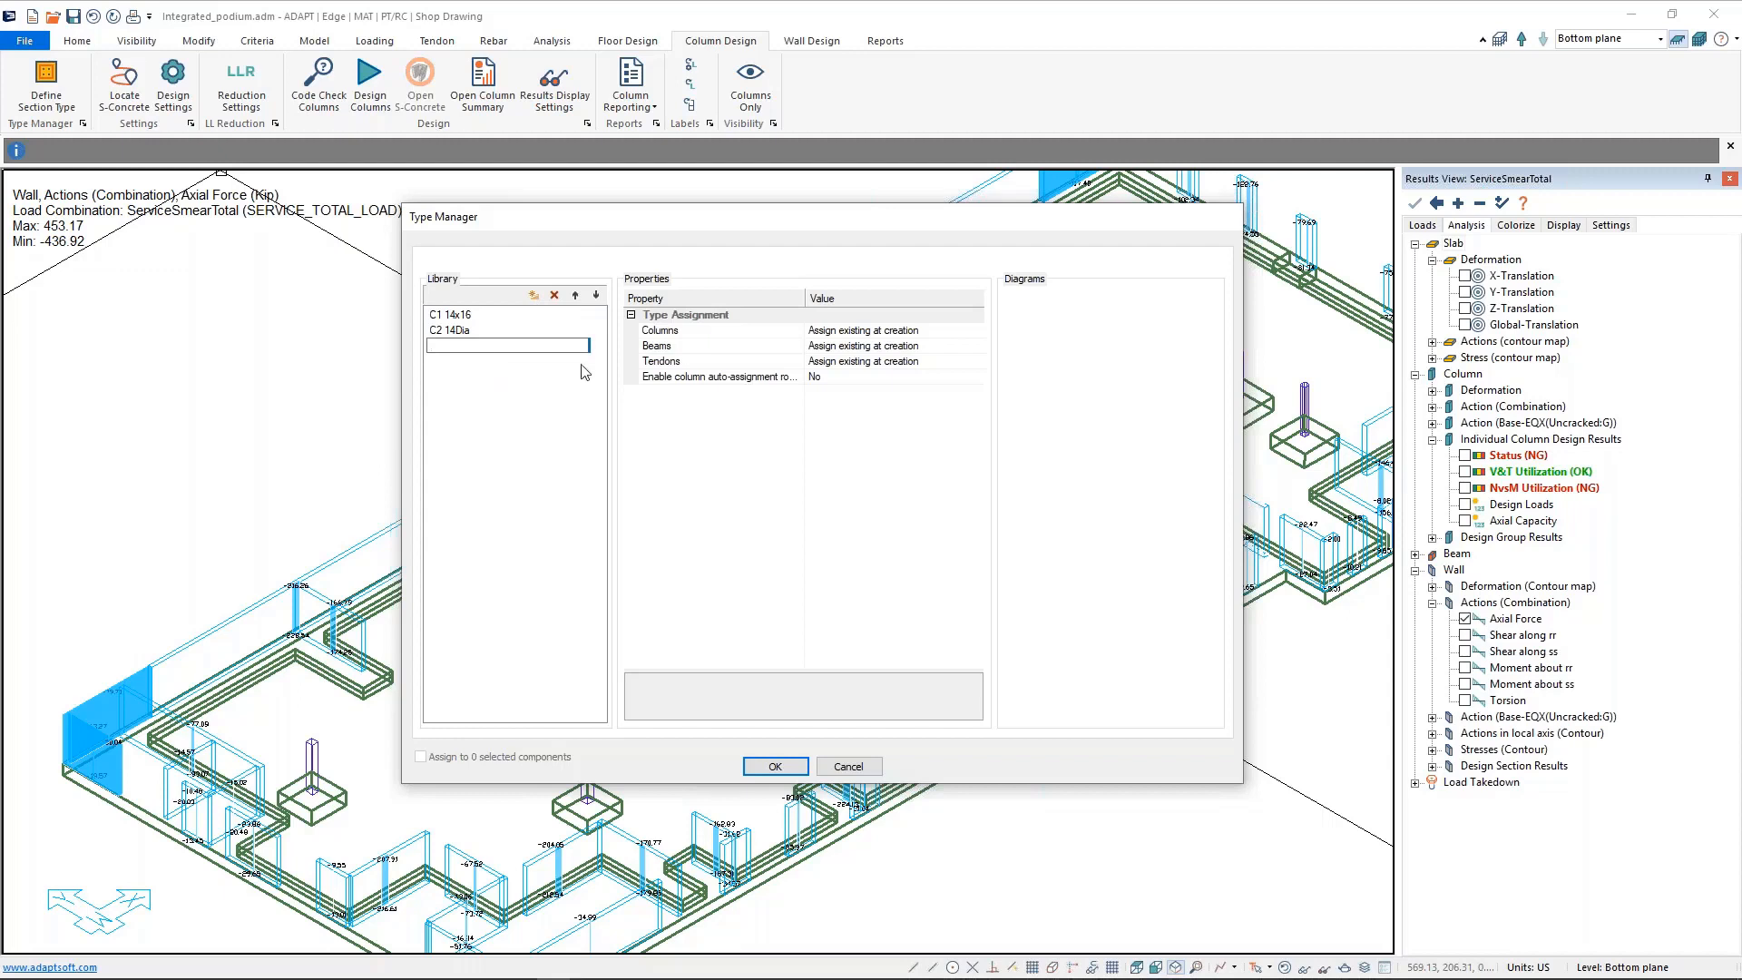
{"action": "type", "text": "Irregular column"}
{"action": "key", "text": "Return"}
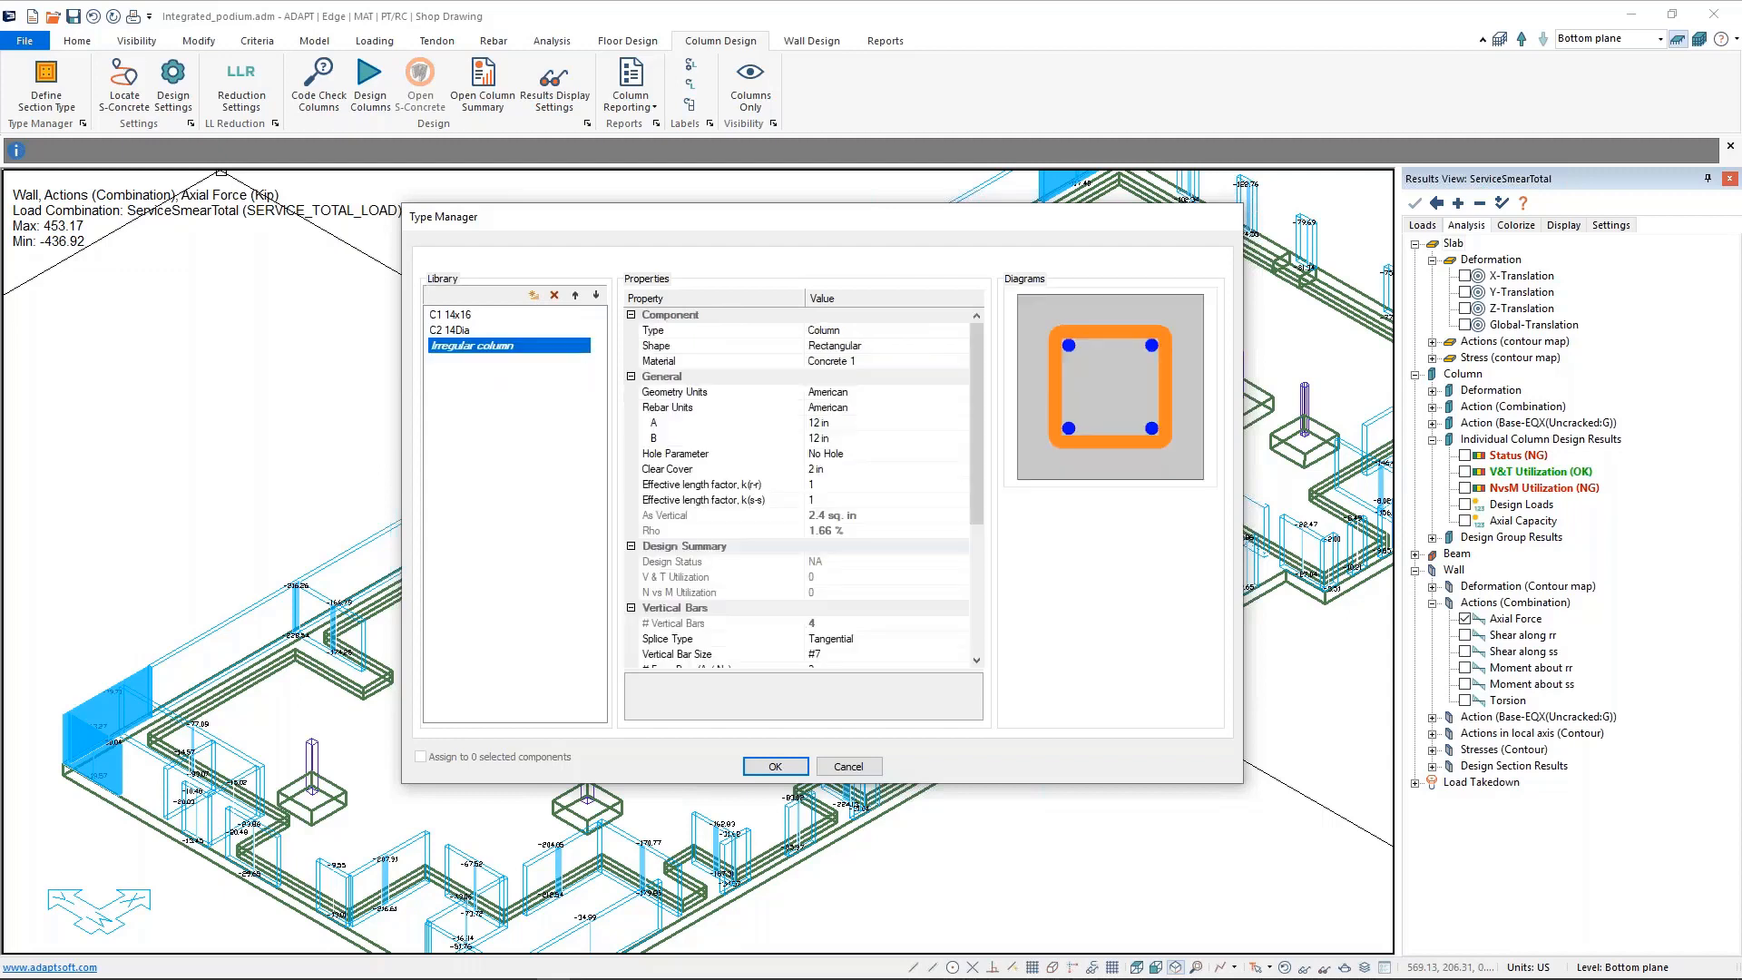
- Set the Irregular column's shape to Generic, check the available materials, and discard the new section type
{"action": "left_click", "coordinate": [892, 346]}
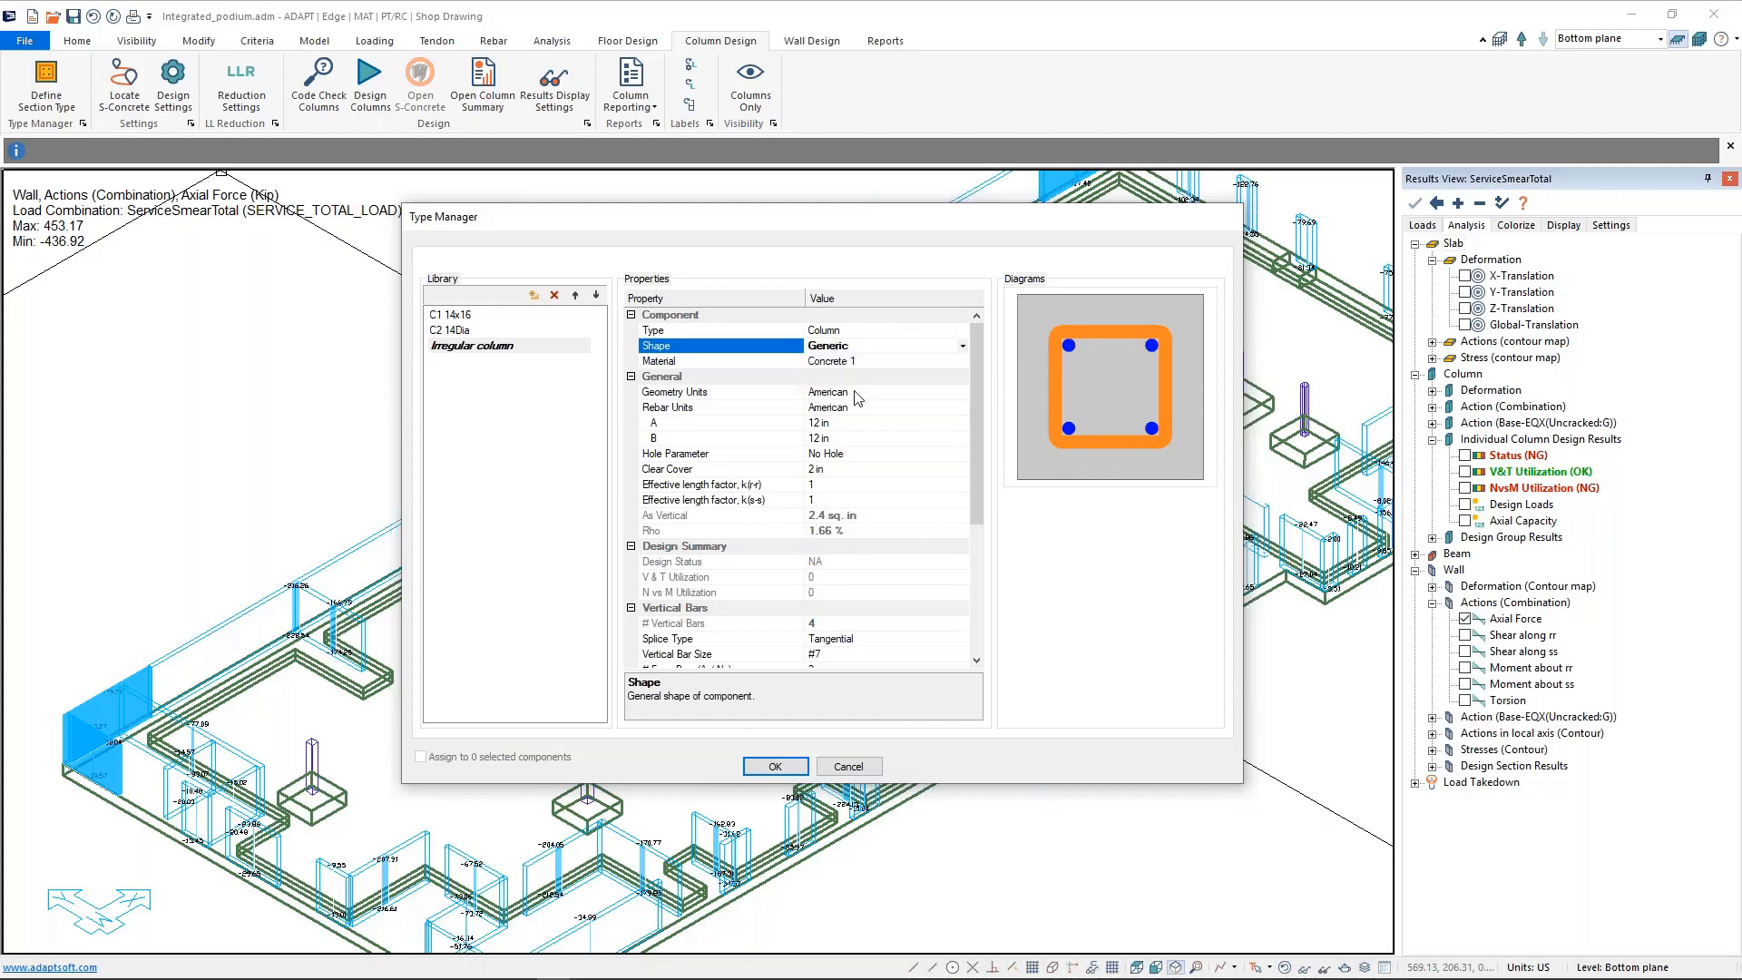
{"action": "left_click", "coordinate": [858, 397]}
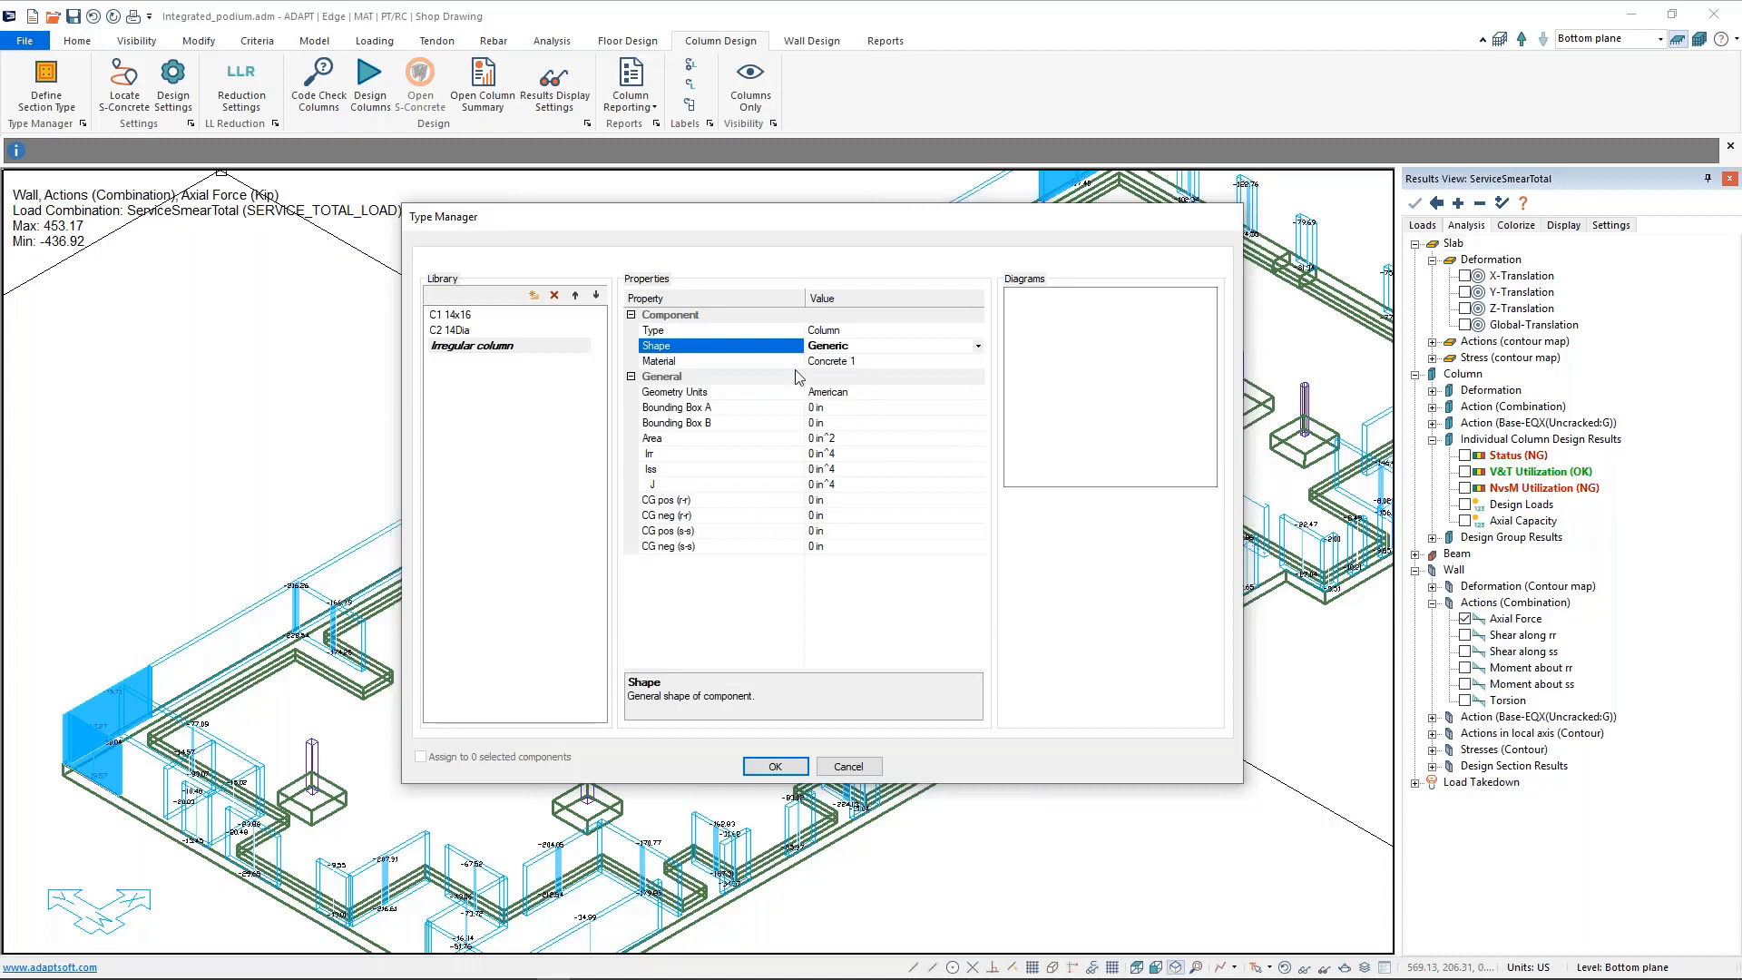
{"action": "left_click_drag", "start_coordinate": [881, 227], "coordinate": [887, 214]}
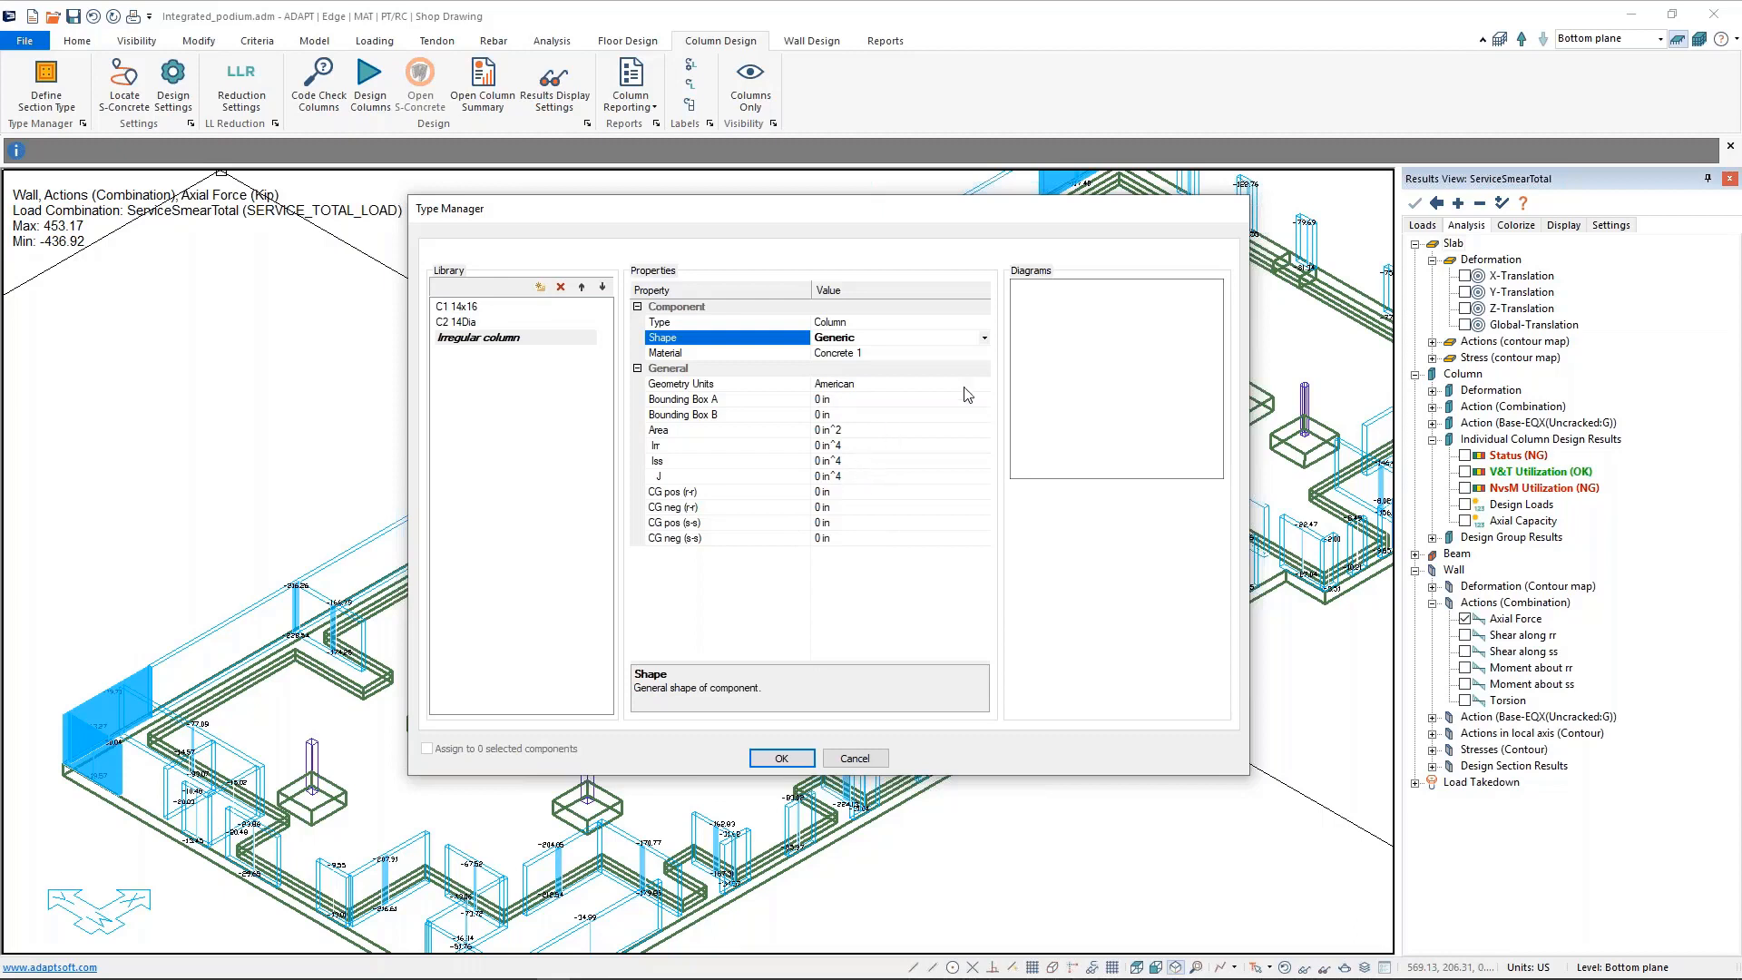
{"action": "left_click", "coordinate": [986, 355]}
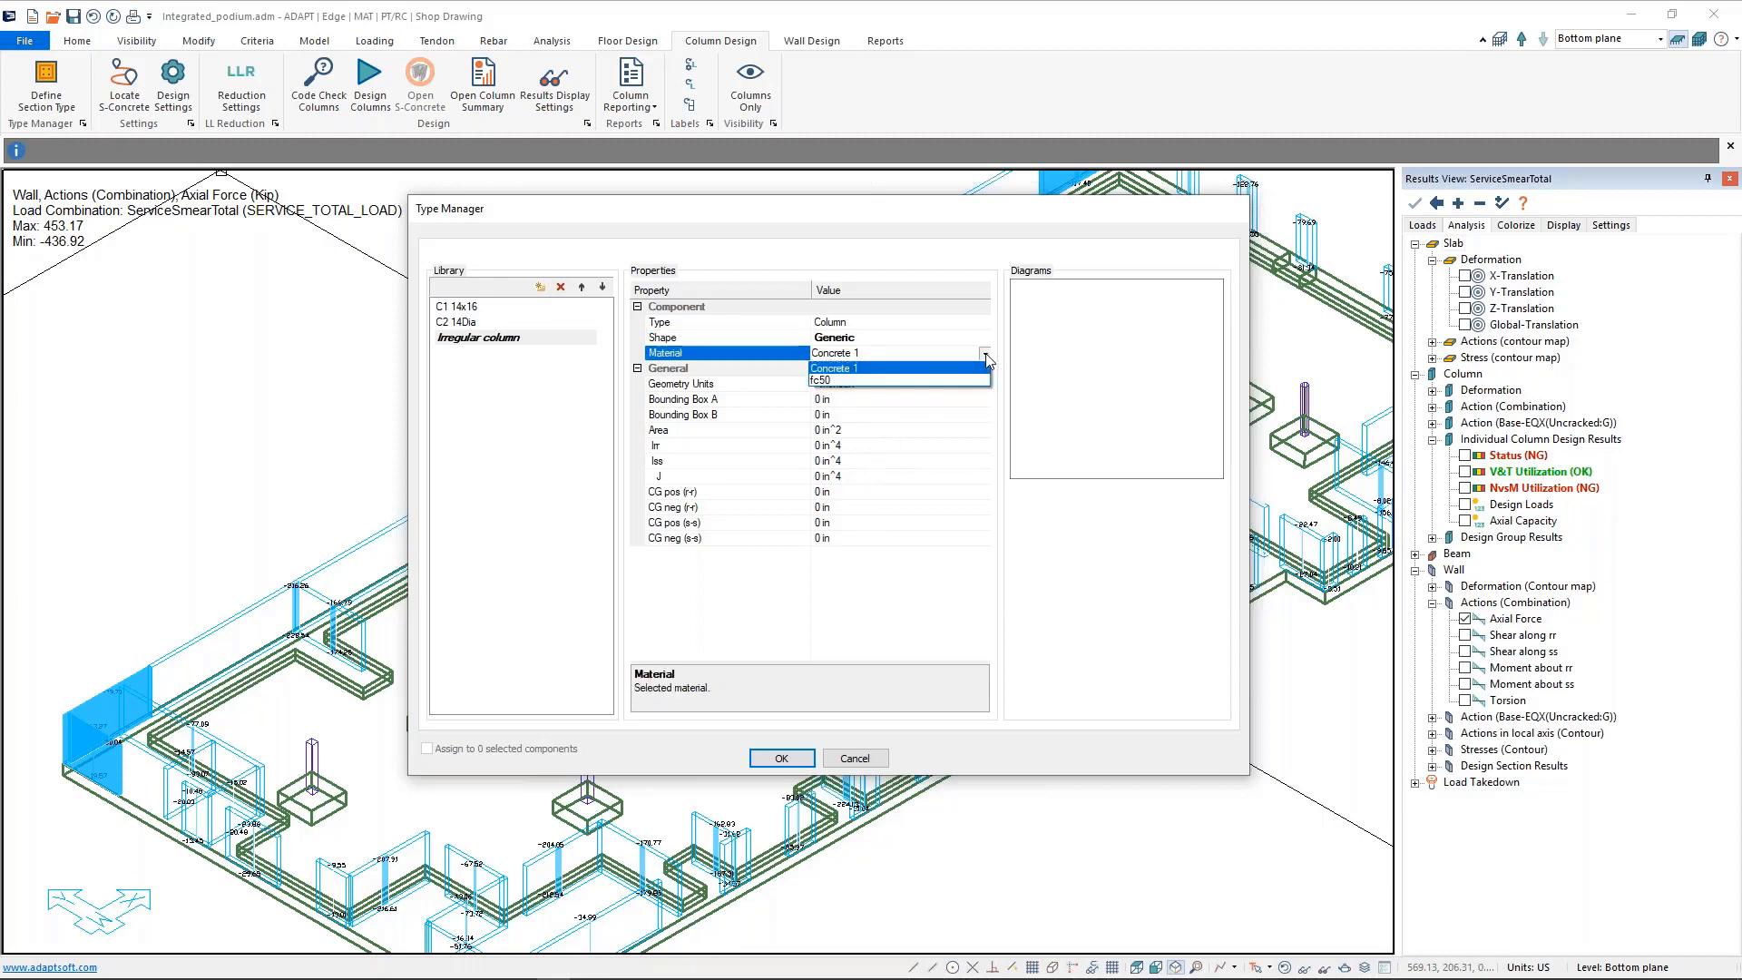
{"action": "left_click", "coordinate": [986, 355]}
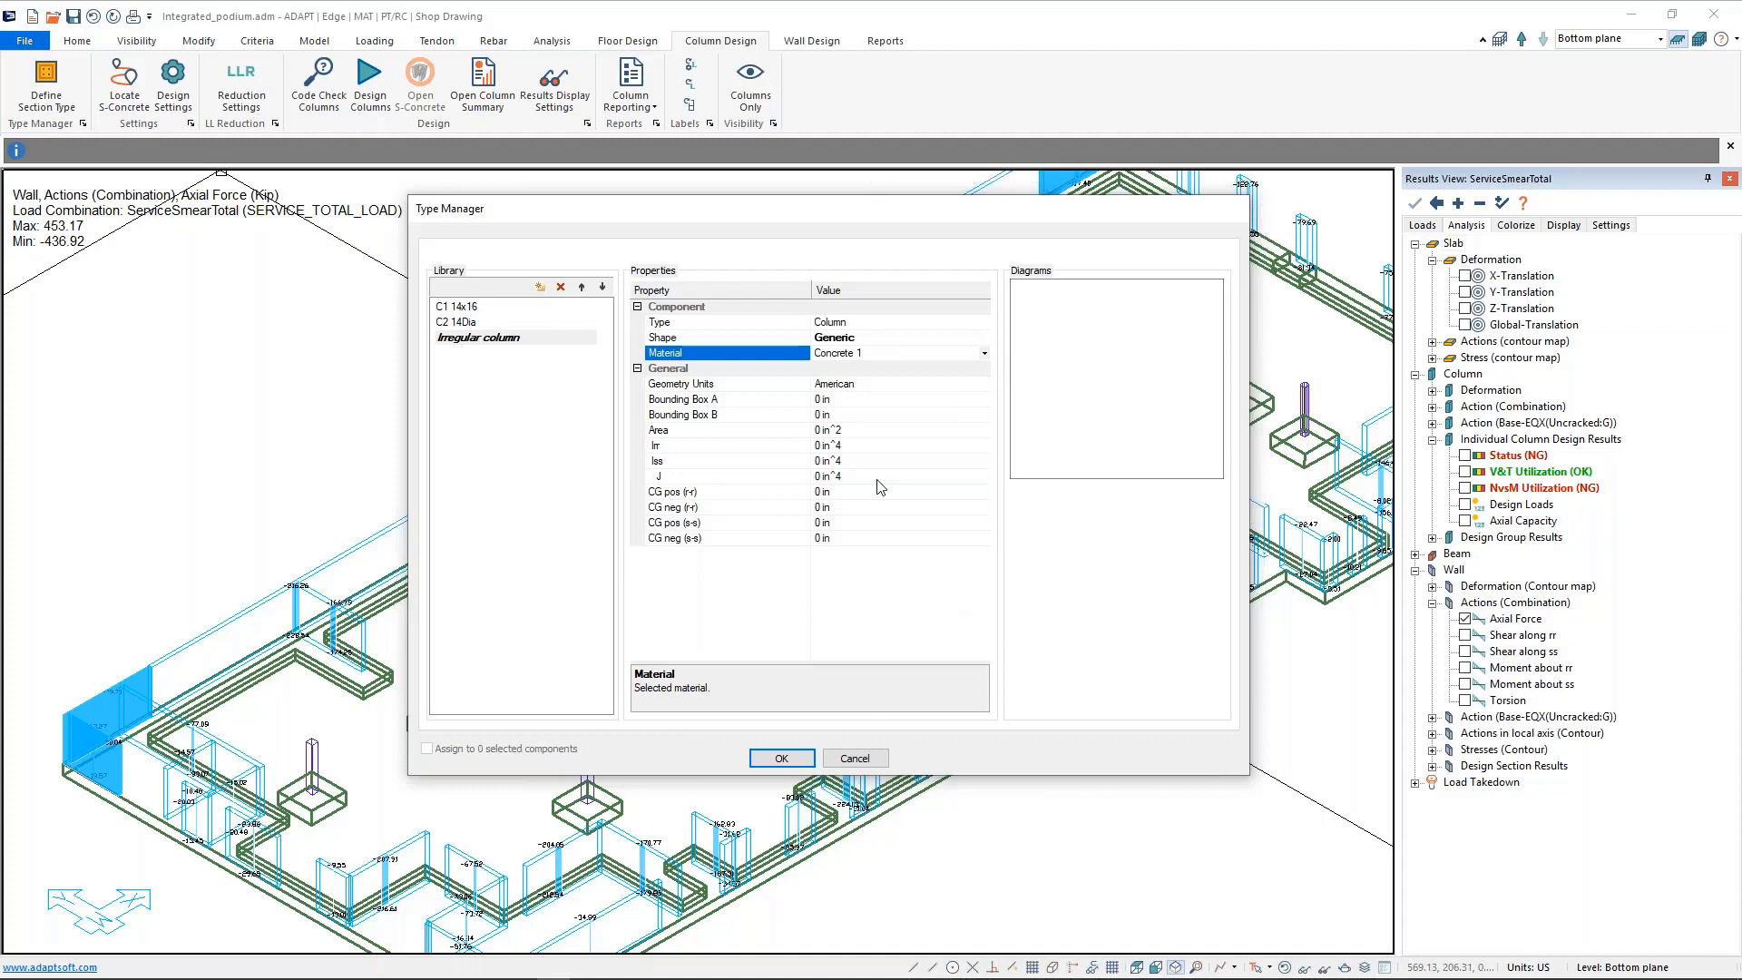
{"action": "left_click", "coordinate": [852, 757]}
- Try including Load Takedown in the options for executing the analysis, and cancel without running it
{"action": "scroll", "coordinate": [1116, 790], "scroll_direction": "down", "scroll_amount": 1}
{"action": "middle_click_drag", "start_coordinate": [1117, 790], "coordinate": [976, 797]}
{"action": "scroll", "coordinate": [1005, 755], "scroll_direction": "down", "scroll_amount": 1}
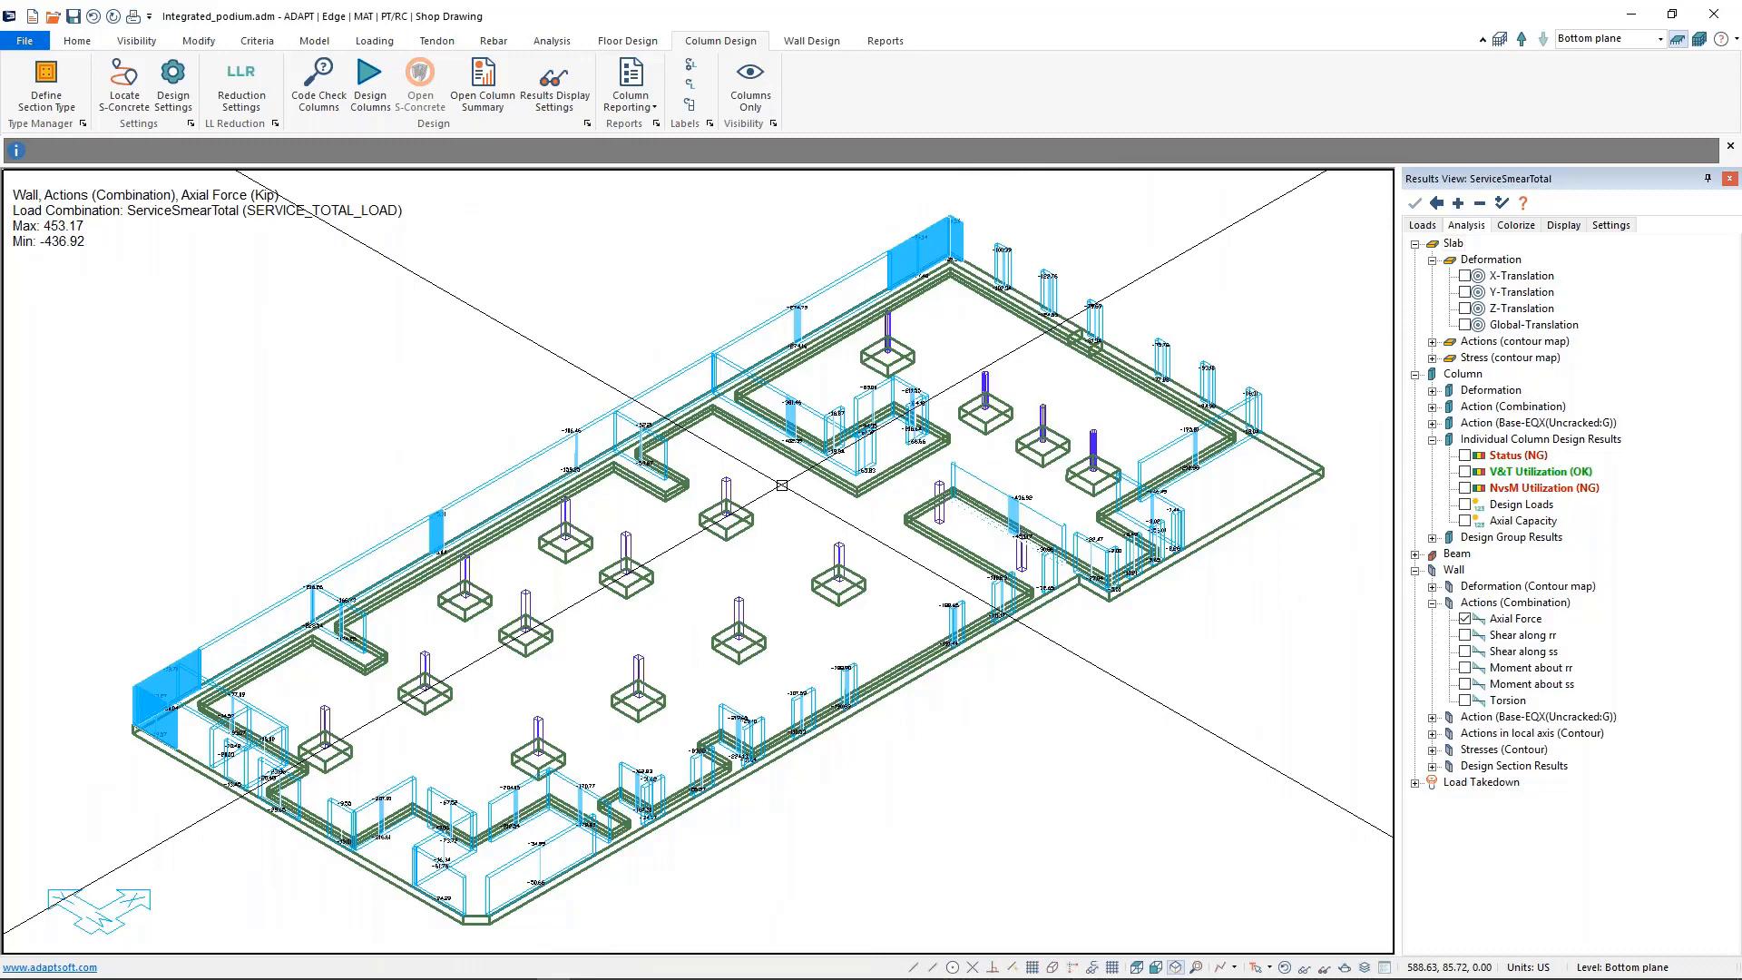
{"action": "left_click", "coordinate": [552, 41]}
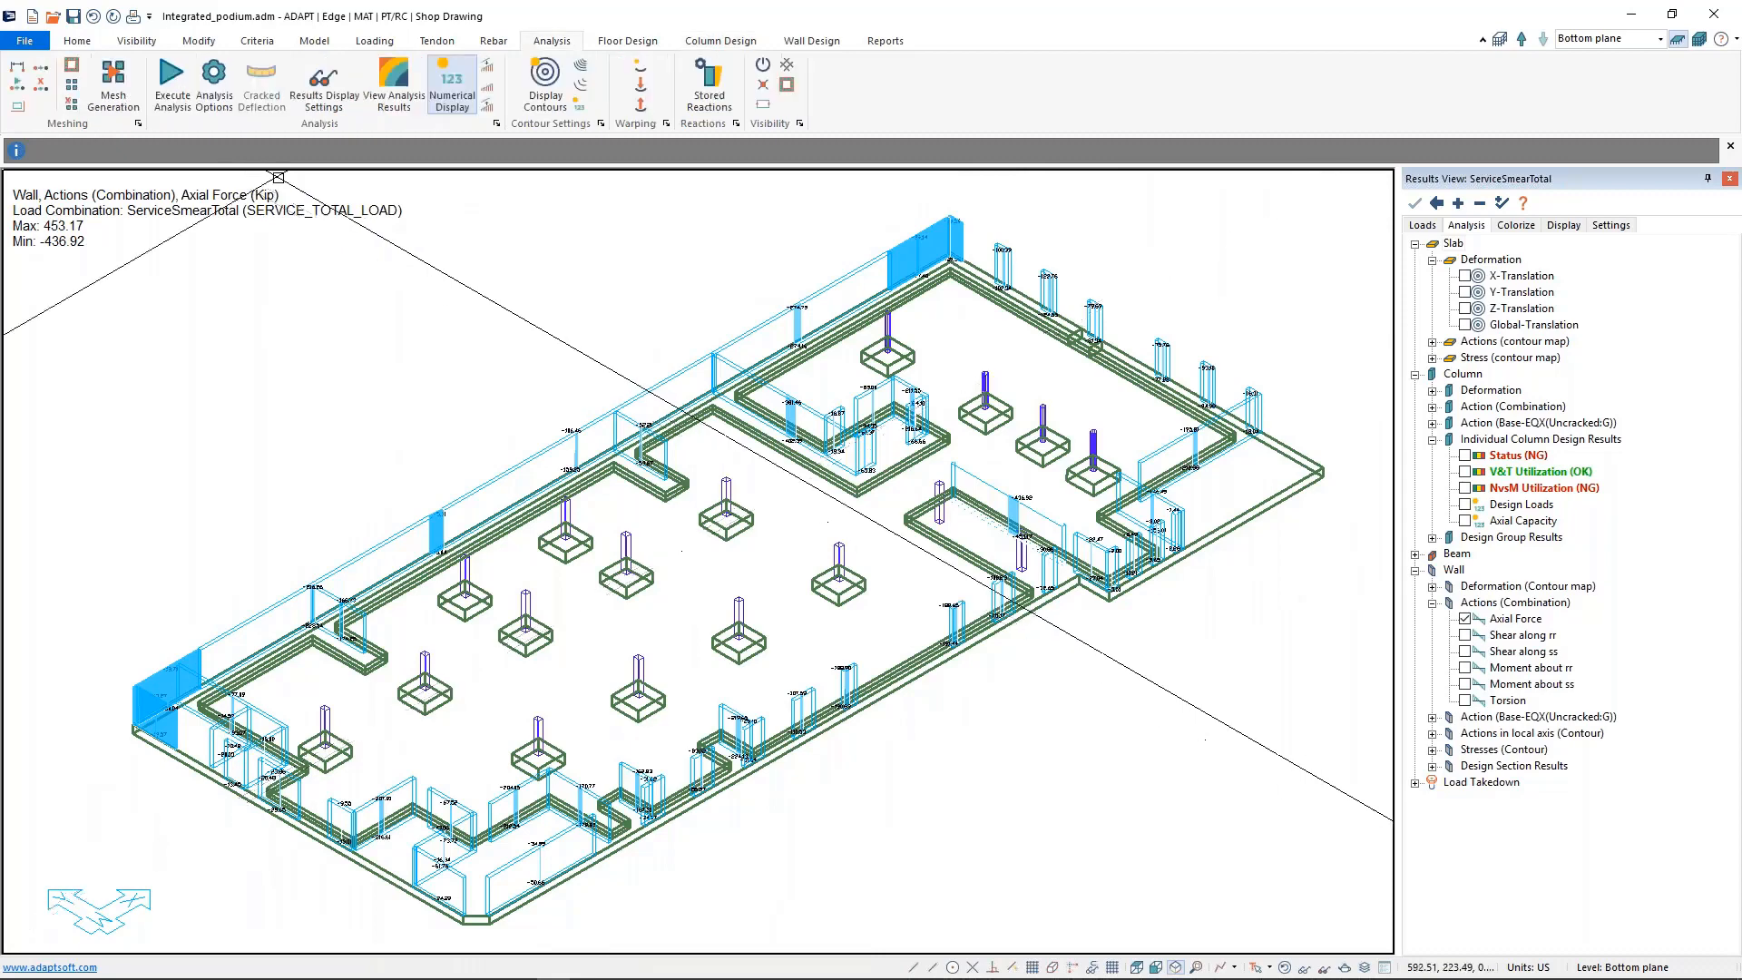
{"action": "left_click", "coordinate": [173, 84]}
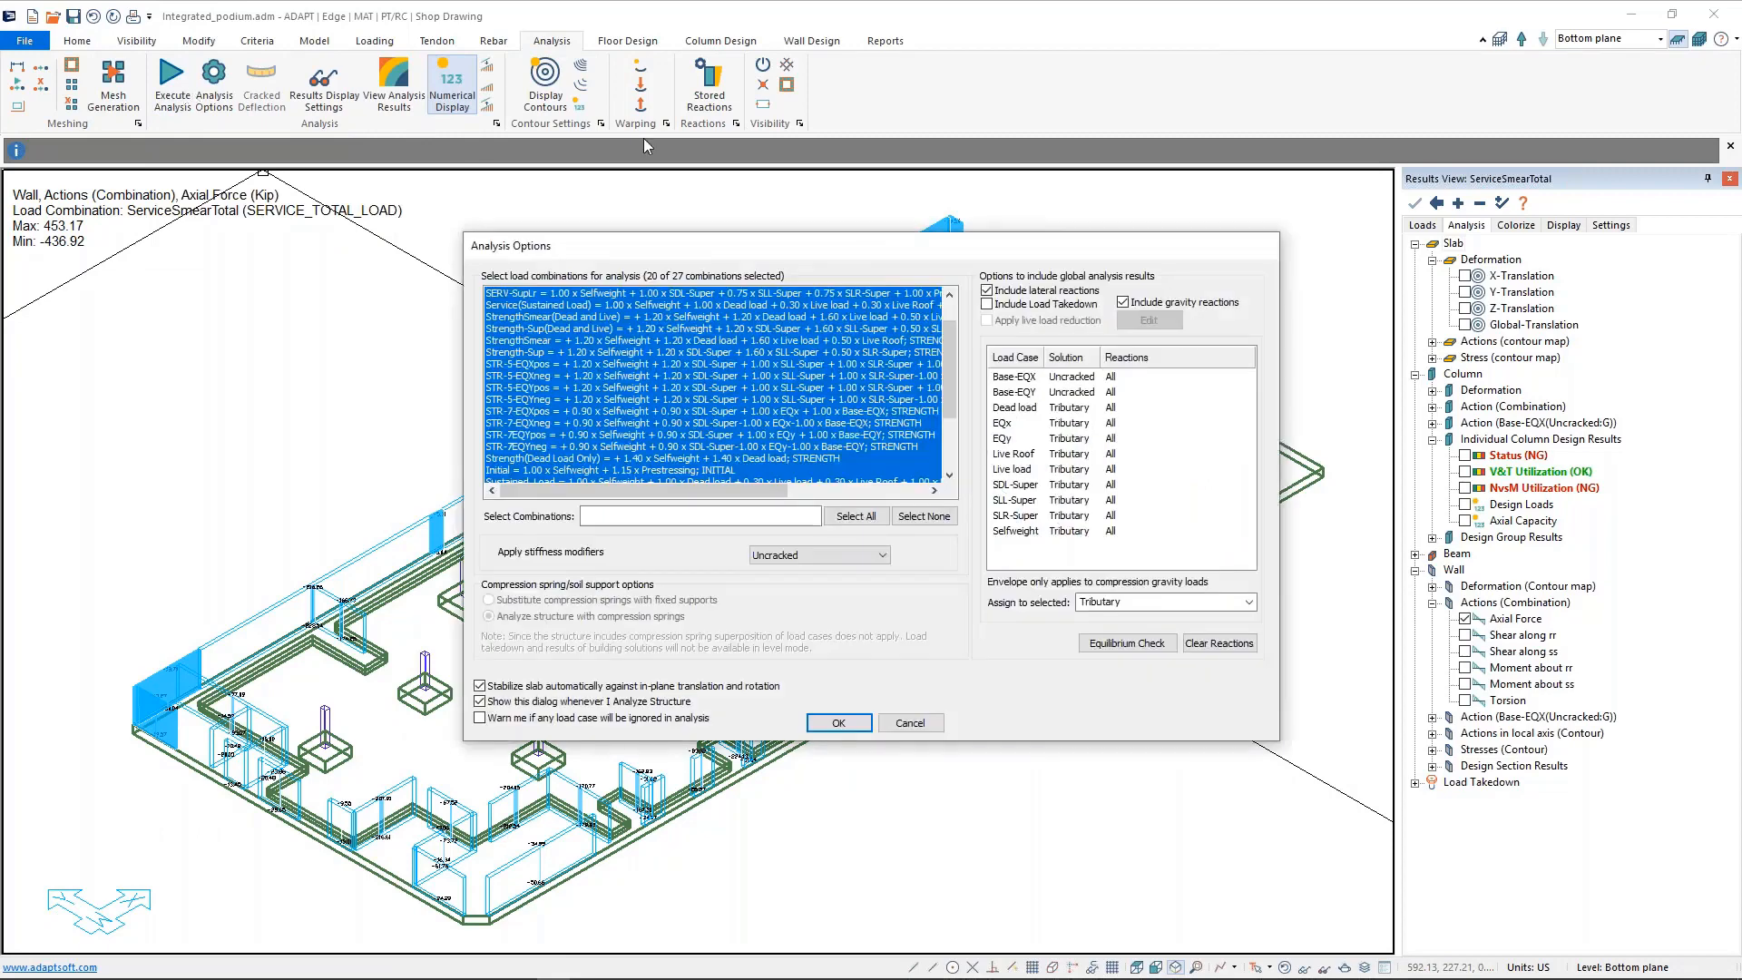
{"action": "left_click_drag", "start_coordinate": [903, 234], "coordinate": [953, 194]}
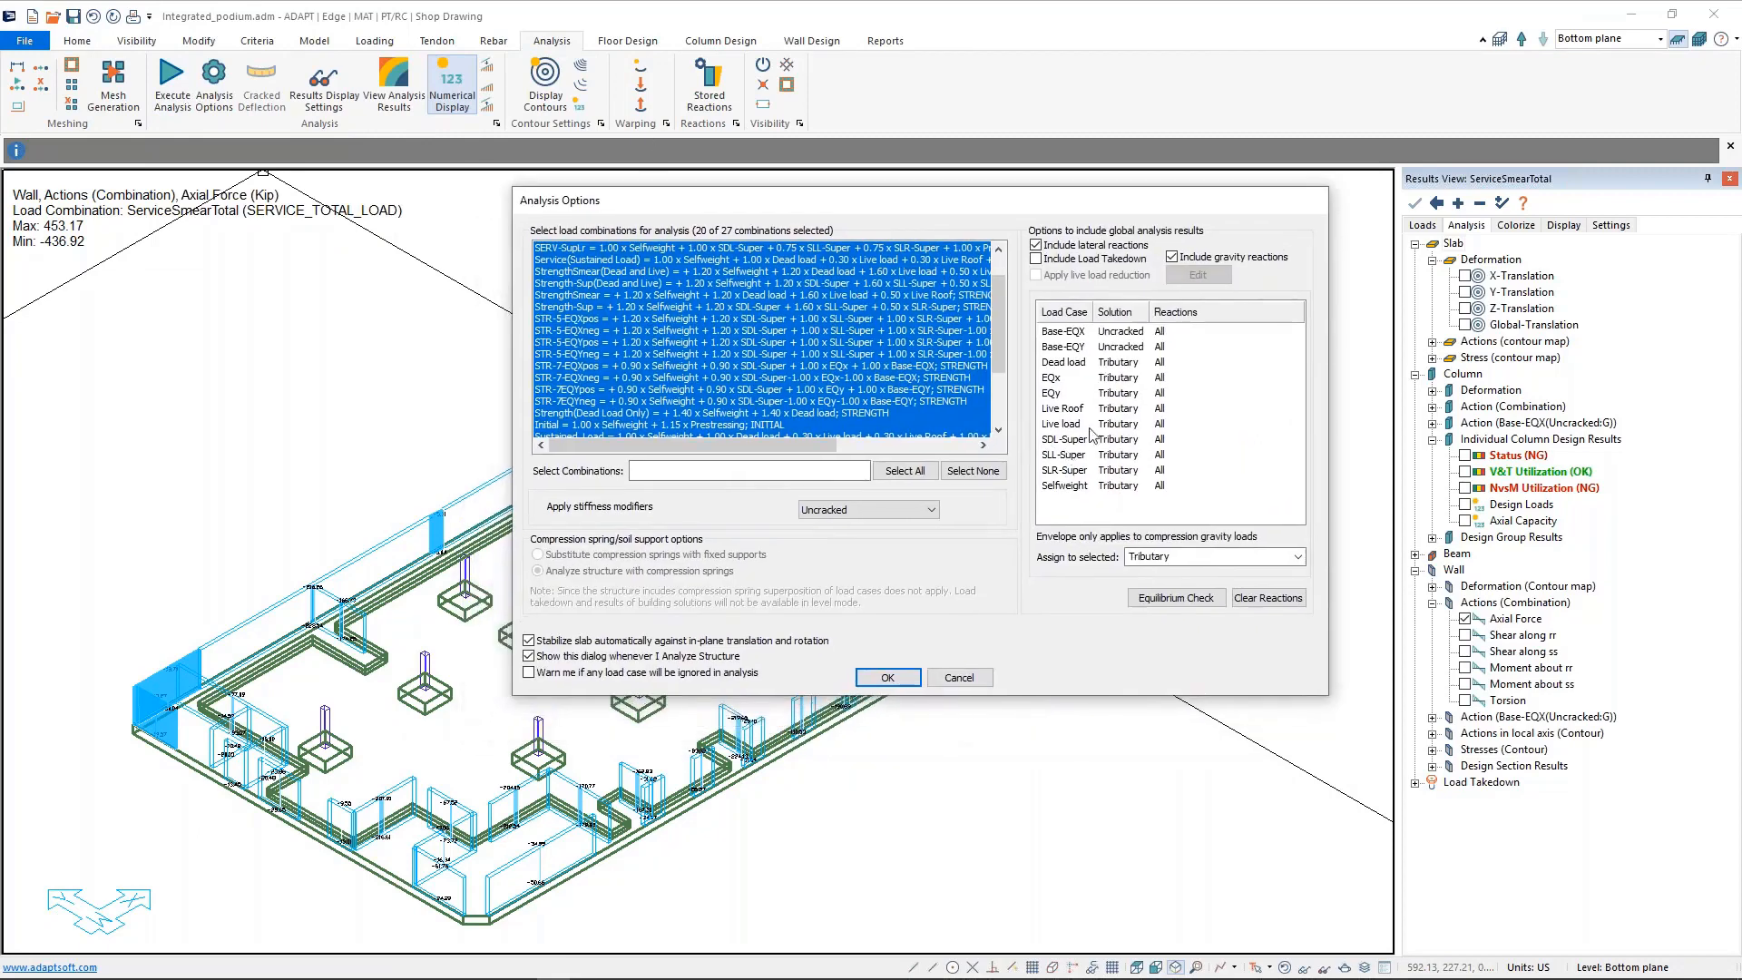
{"action": "left_click", "coordinate": [1037, 261]}
{"action": "left_click_drag", "start_coordinate": [1030, 201], "coordinate": [1004, 216]}
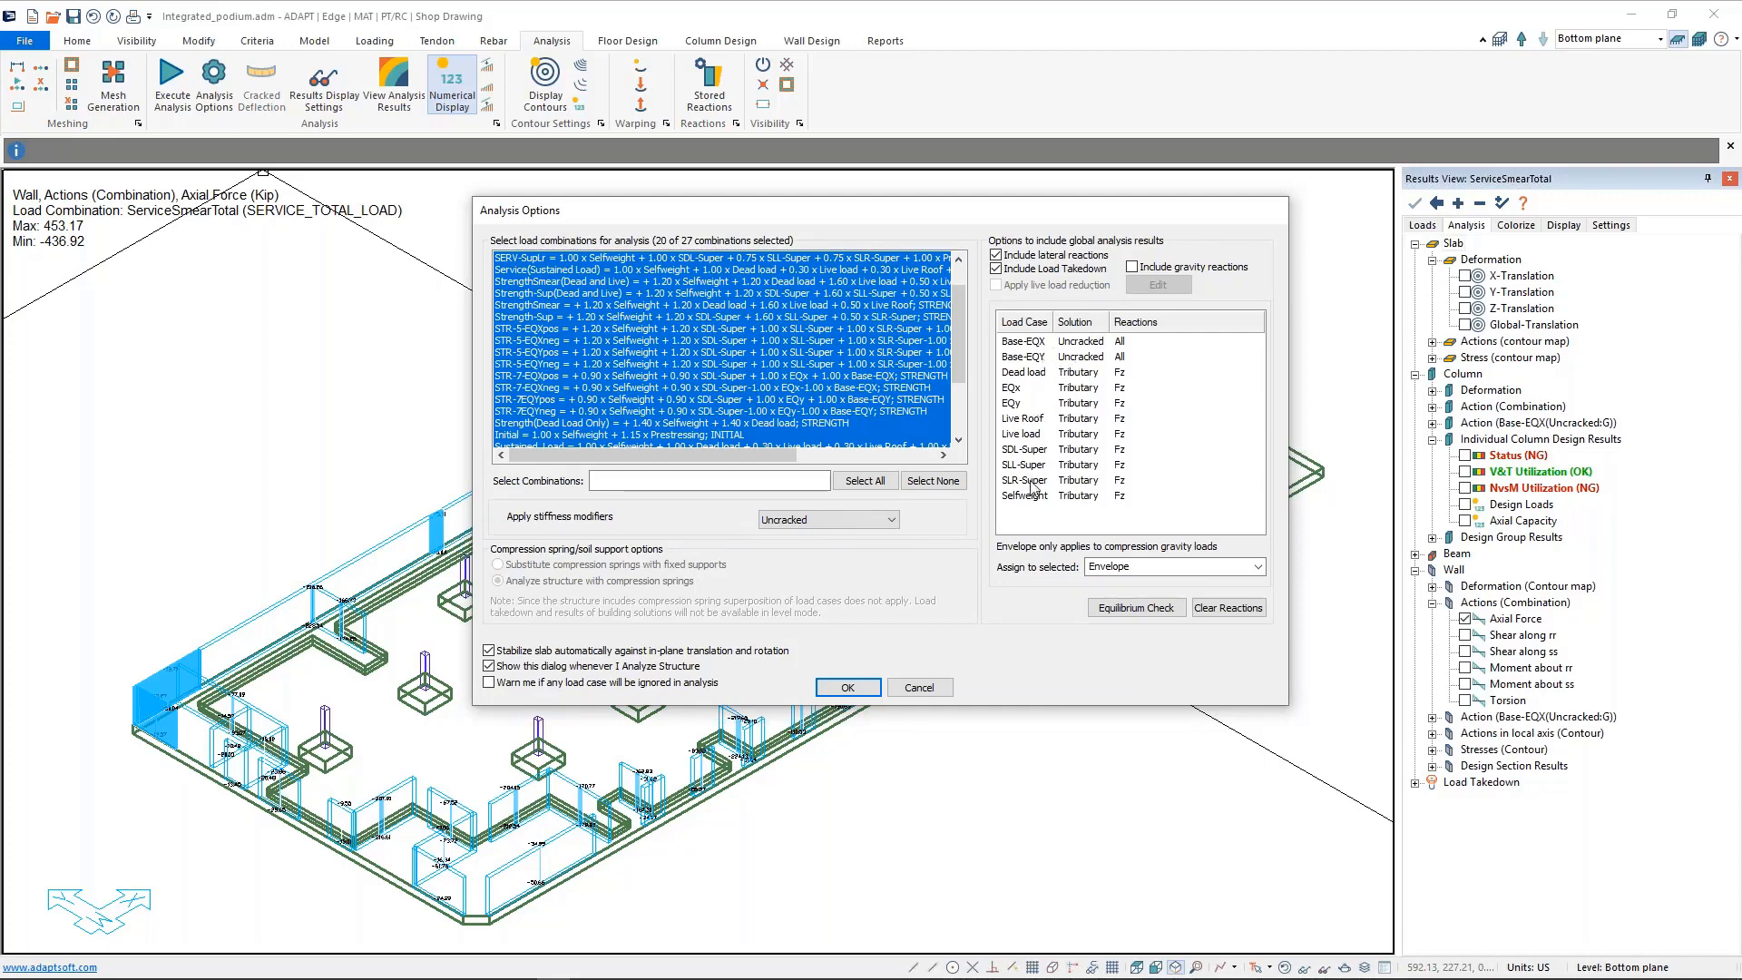
{"action": "left_click", "coordinate": [918, 687]}
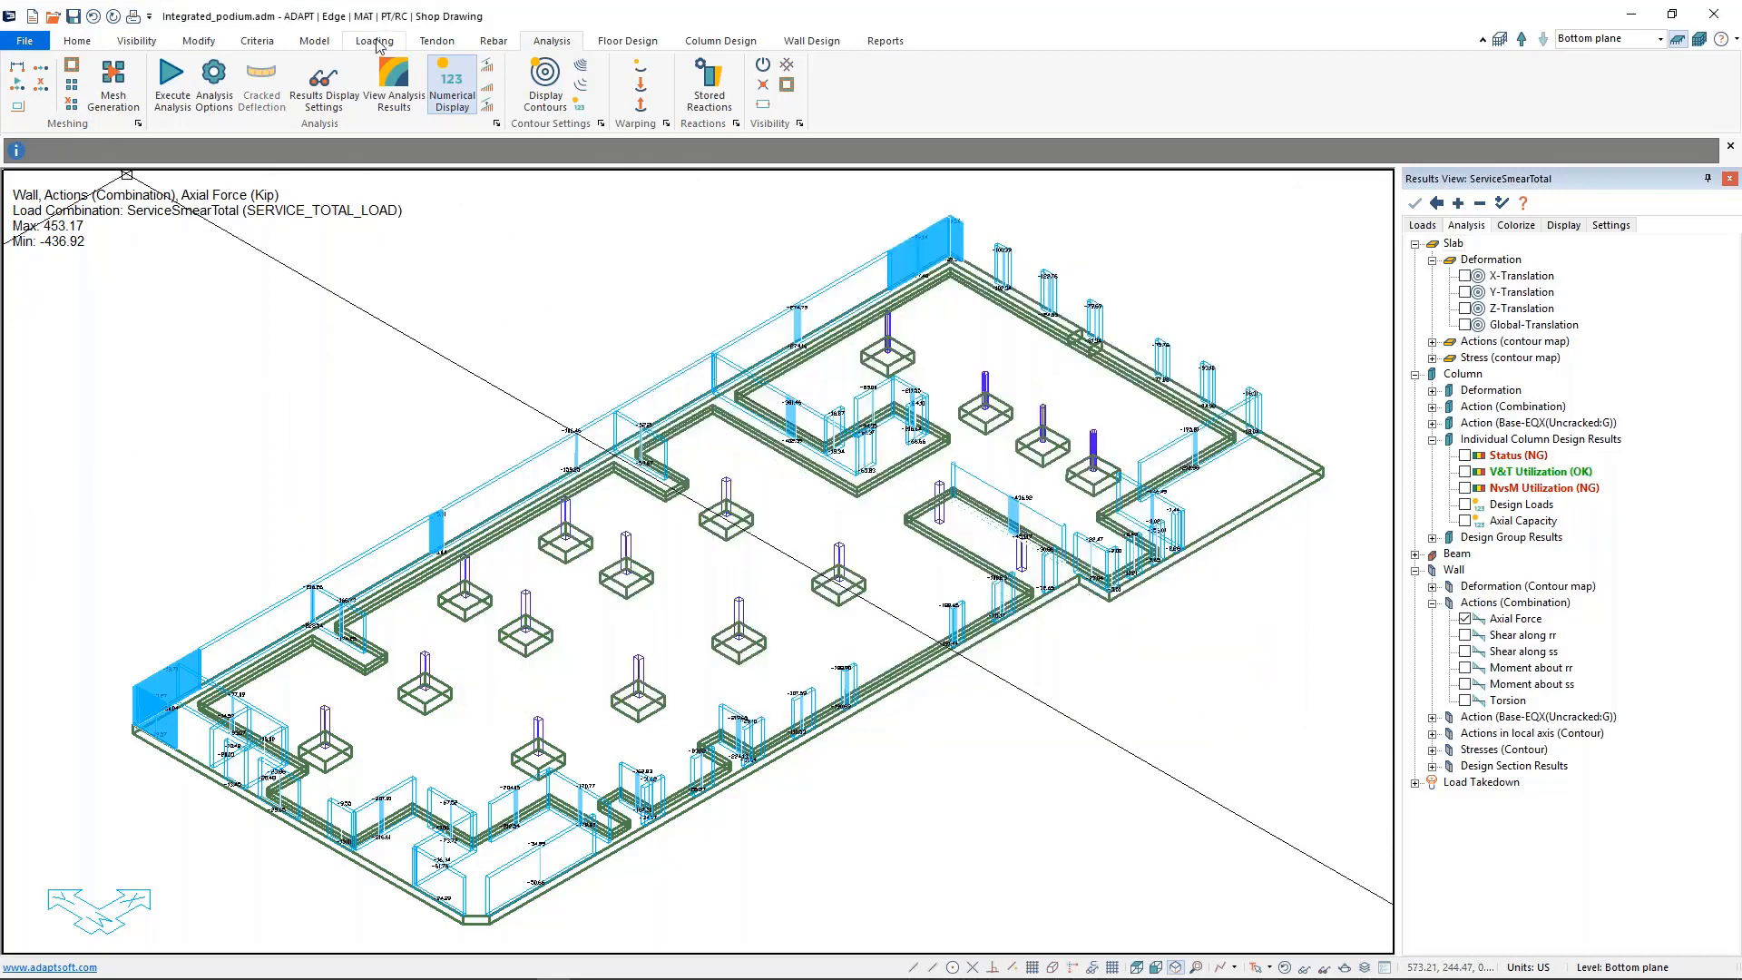
- Mark the Live load case as reducible in the load case library
{"action": "left_click", "coordinate": [375, 41]}
{"action": "left_click", "coordinate": [29, 83]}
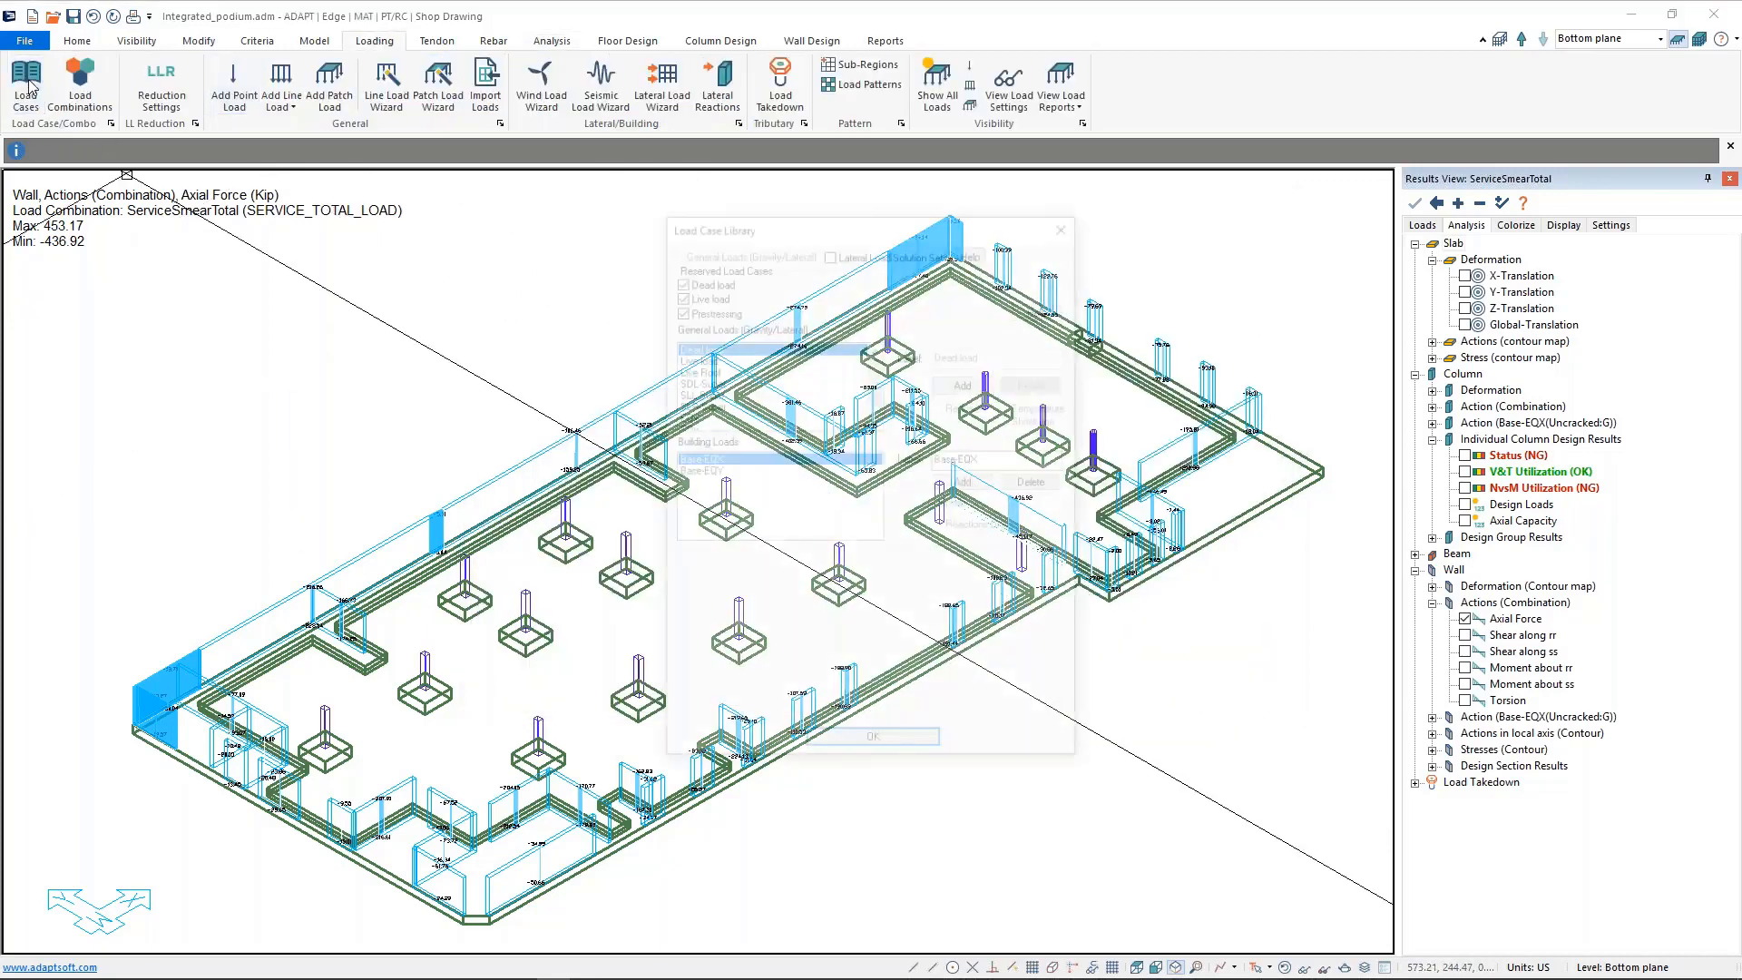
{"action": "left_click_drag", "start_coordinate": [874, 368], "coordinate": [874, 388]}
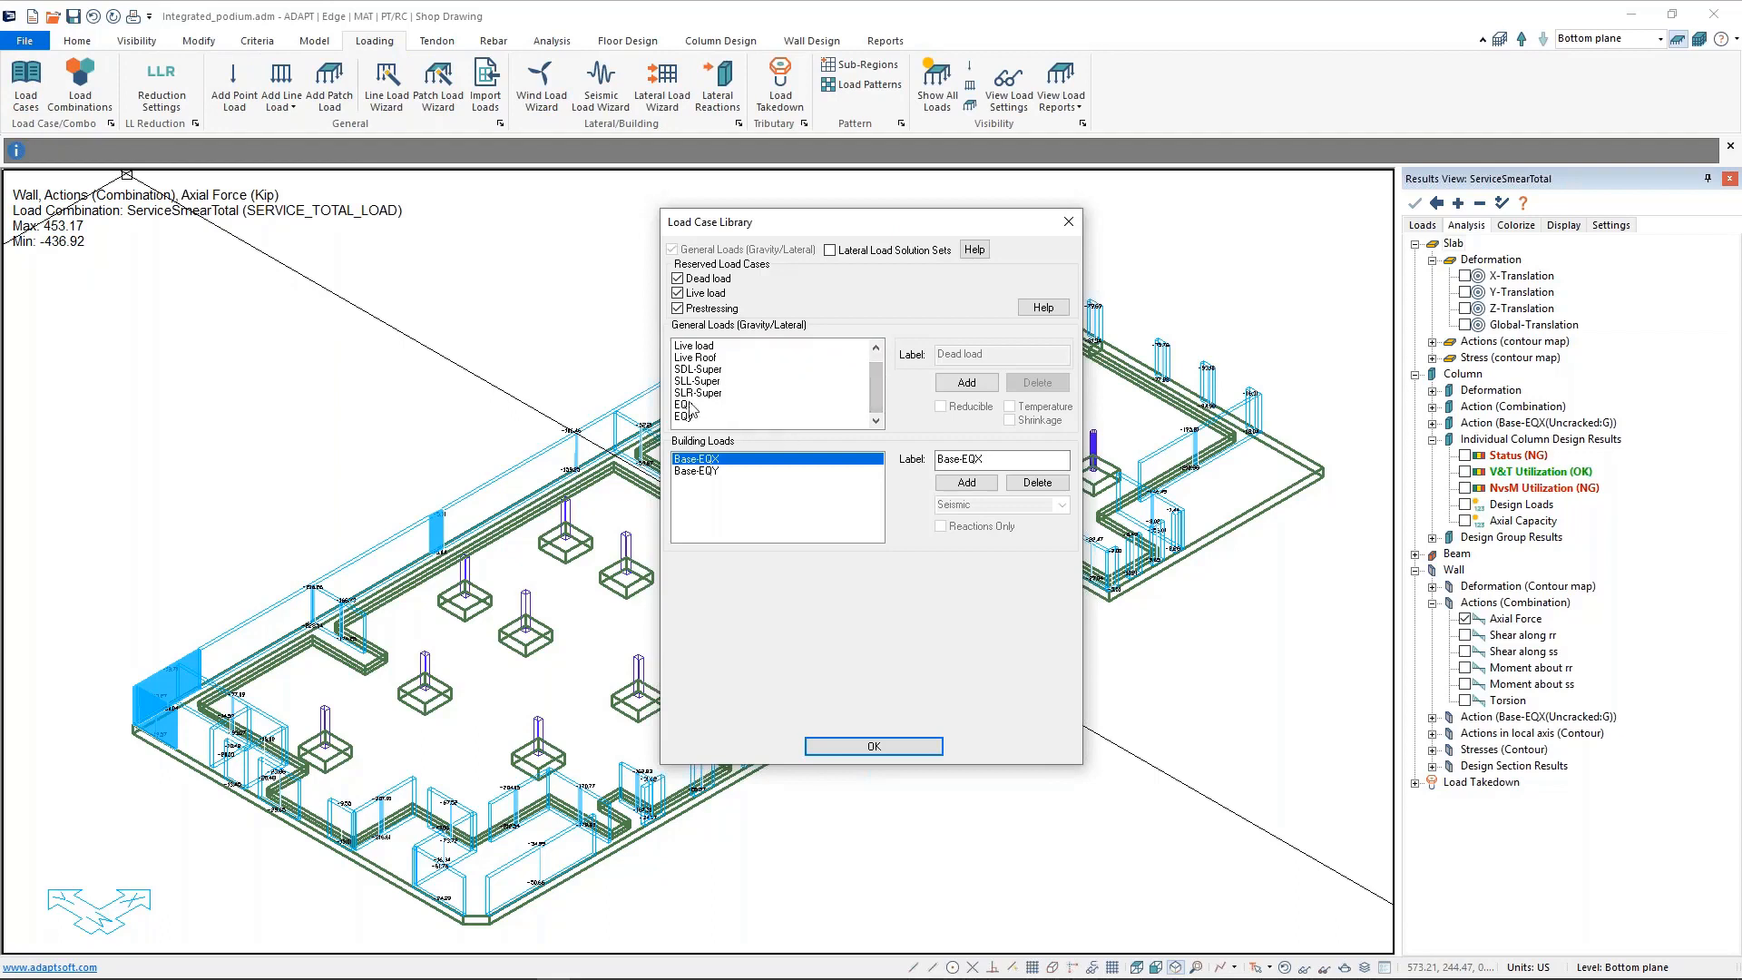
{"action": "left_click", "coordinate": [682, 348]}
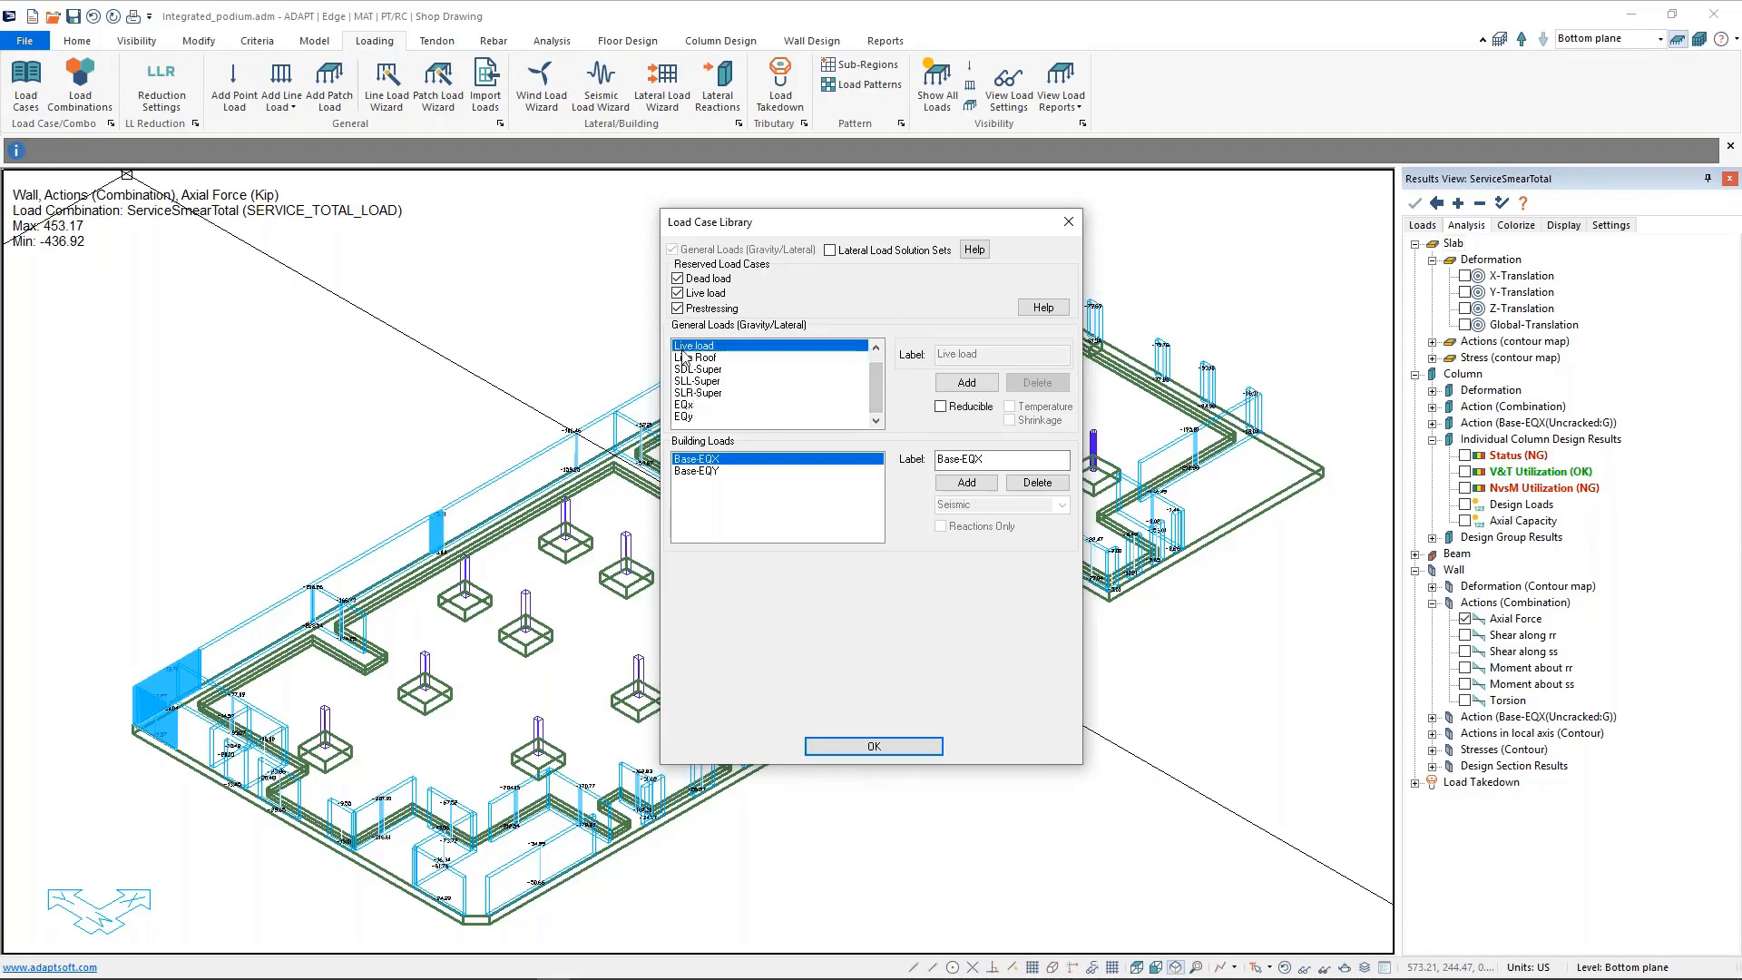
{"action": "left_click", "coordinate": [941, 407]}
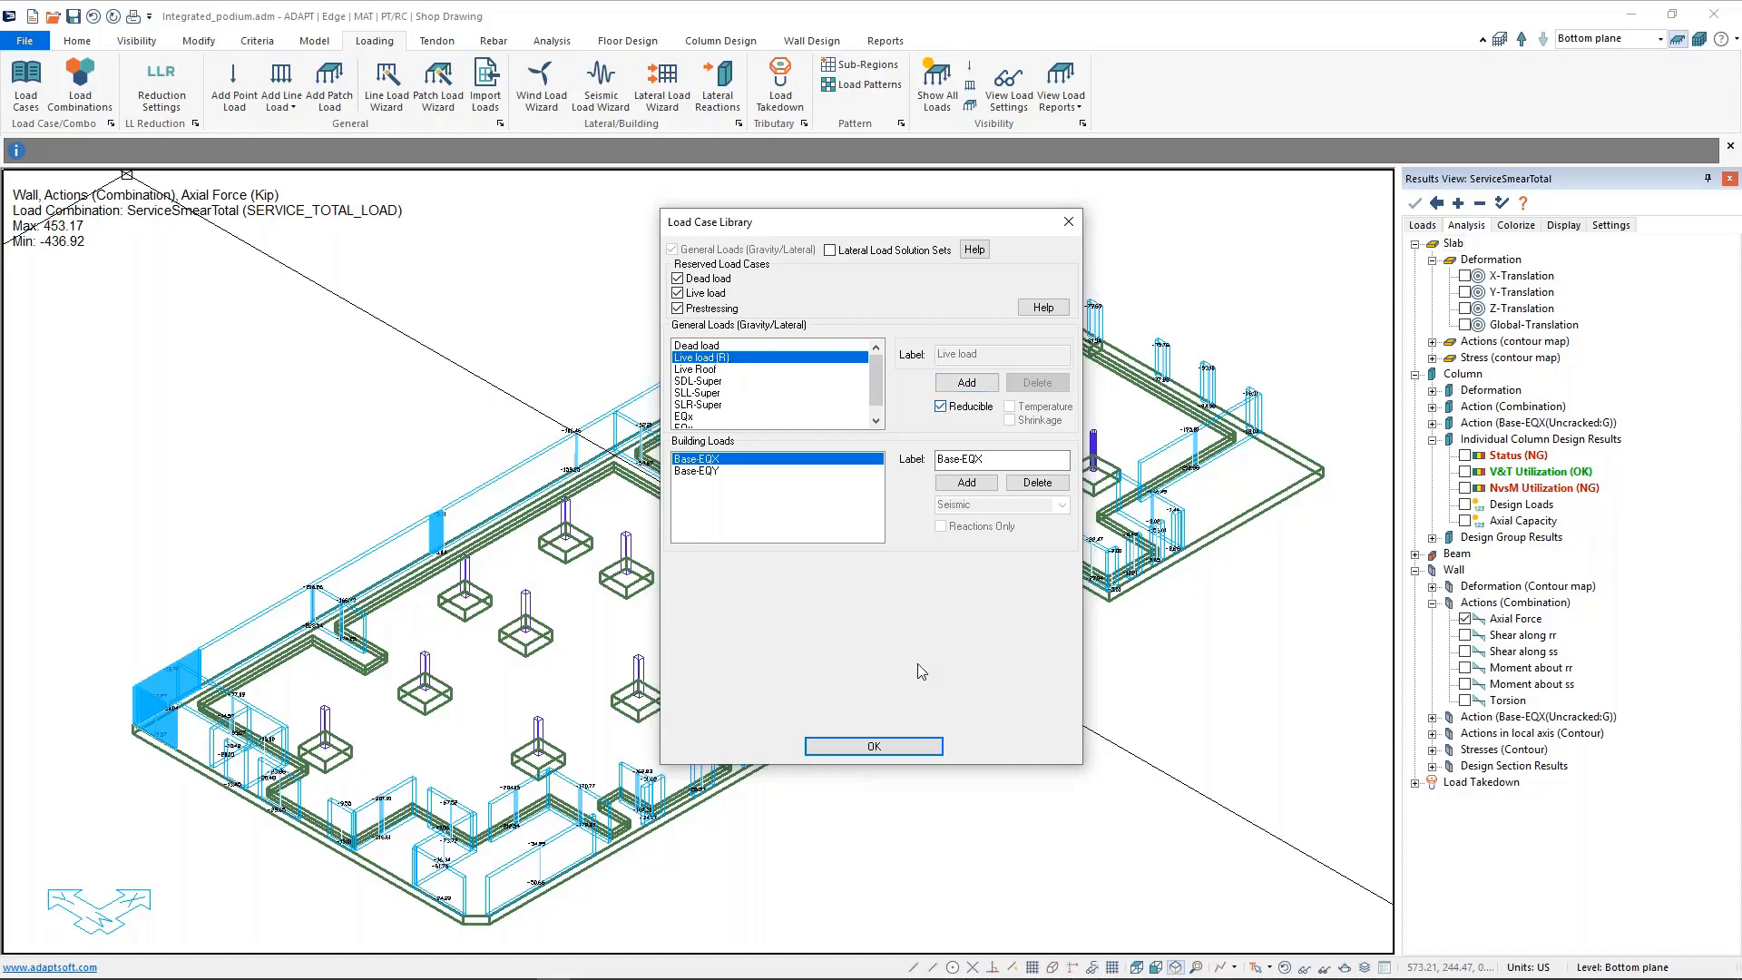
{"action": "key", "text": "Return"}
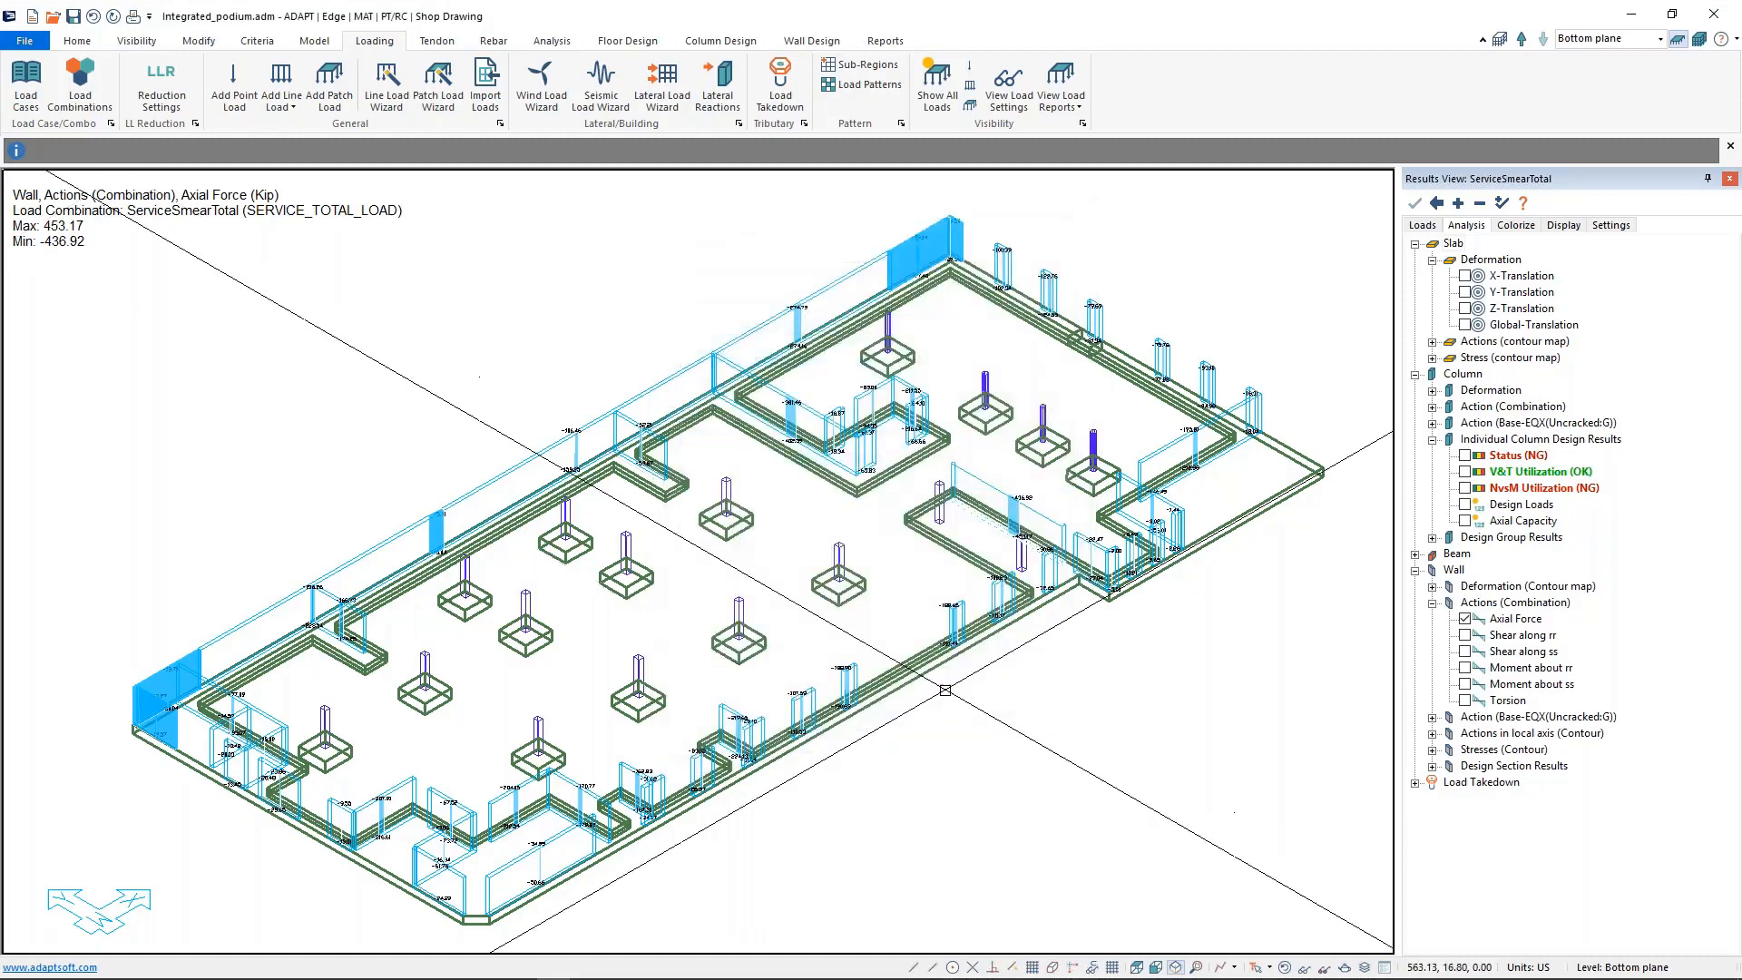
- Inspect the live load reduction factors and the available reduction methods in the analysis options, and cancel without running the analysis
{"action": "middle_click_drag", "start_coordinate": [1182, 209], "coordinate": [1163, 233]}
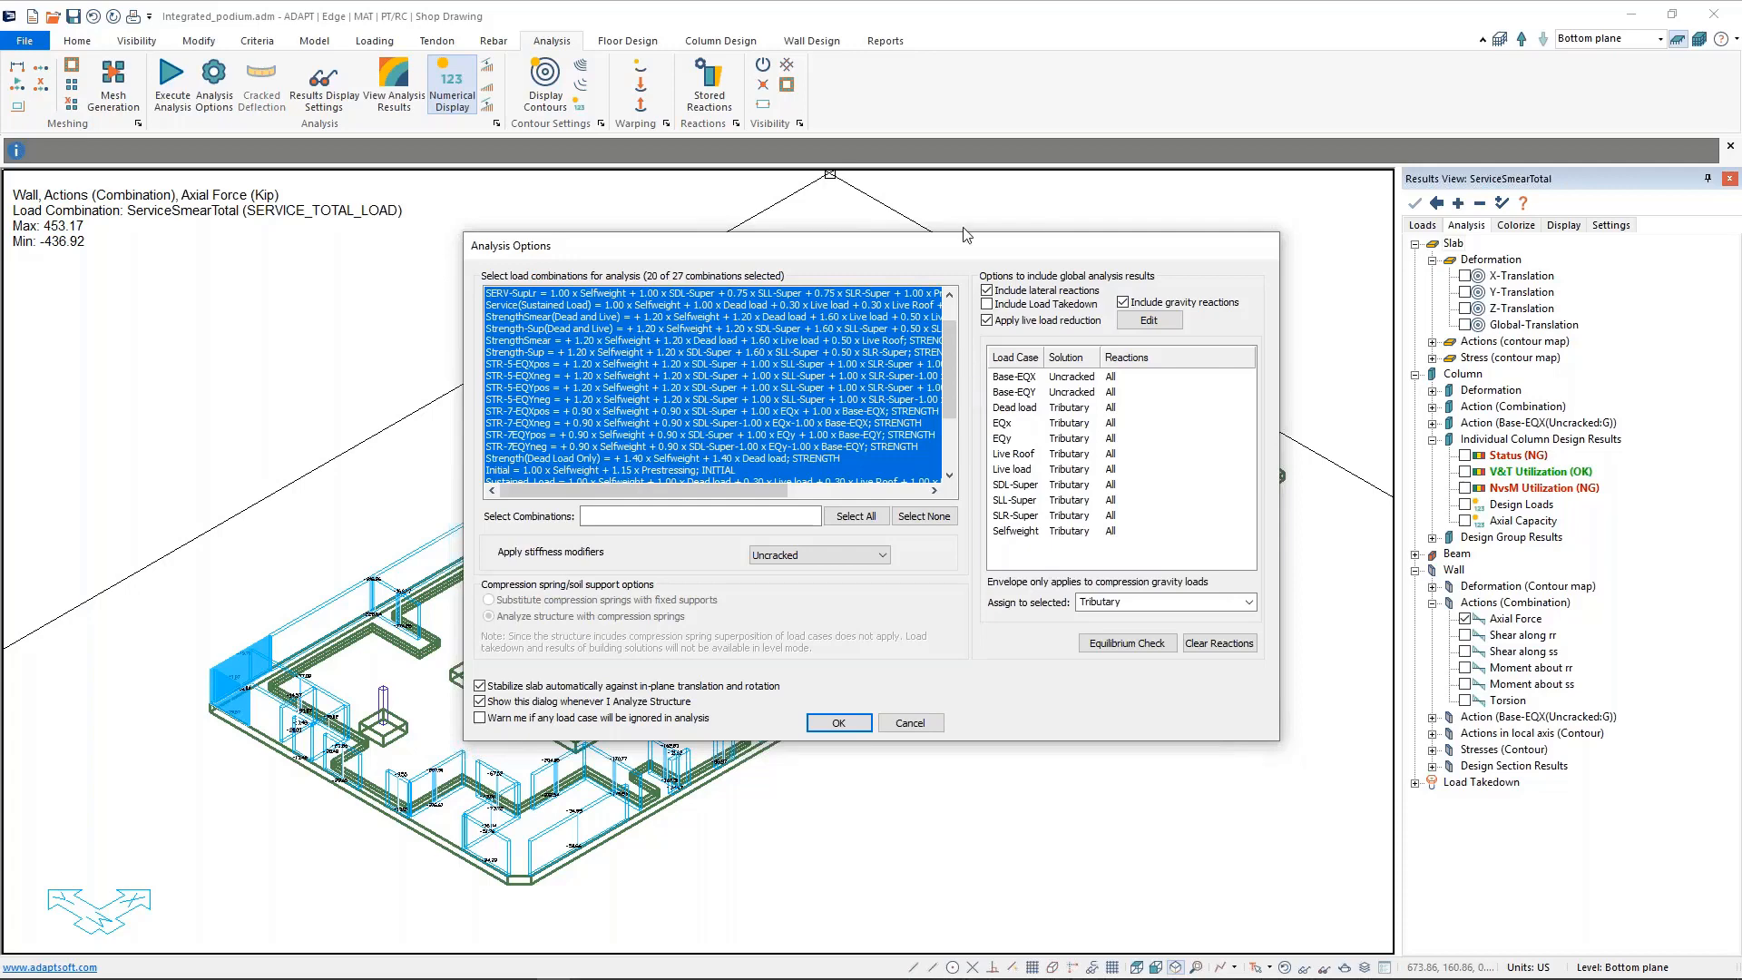
{"action": "left_click_drag", "start_coordinate": [964, 254], "coordinate": [987, 224]}
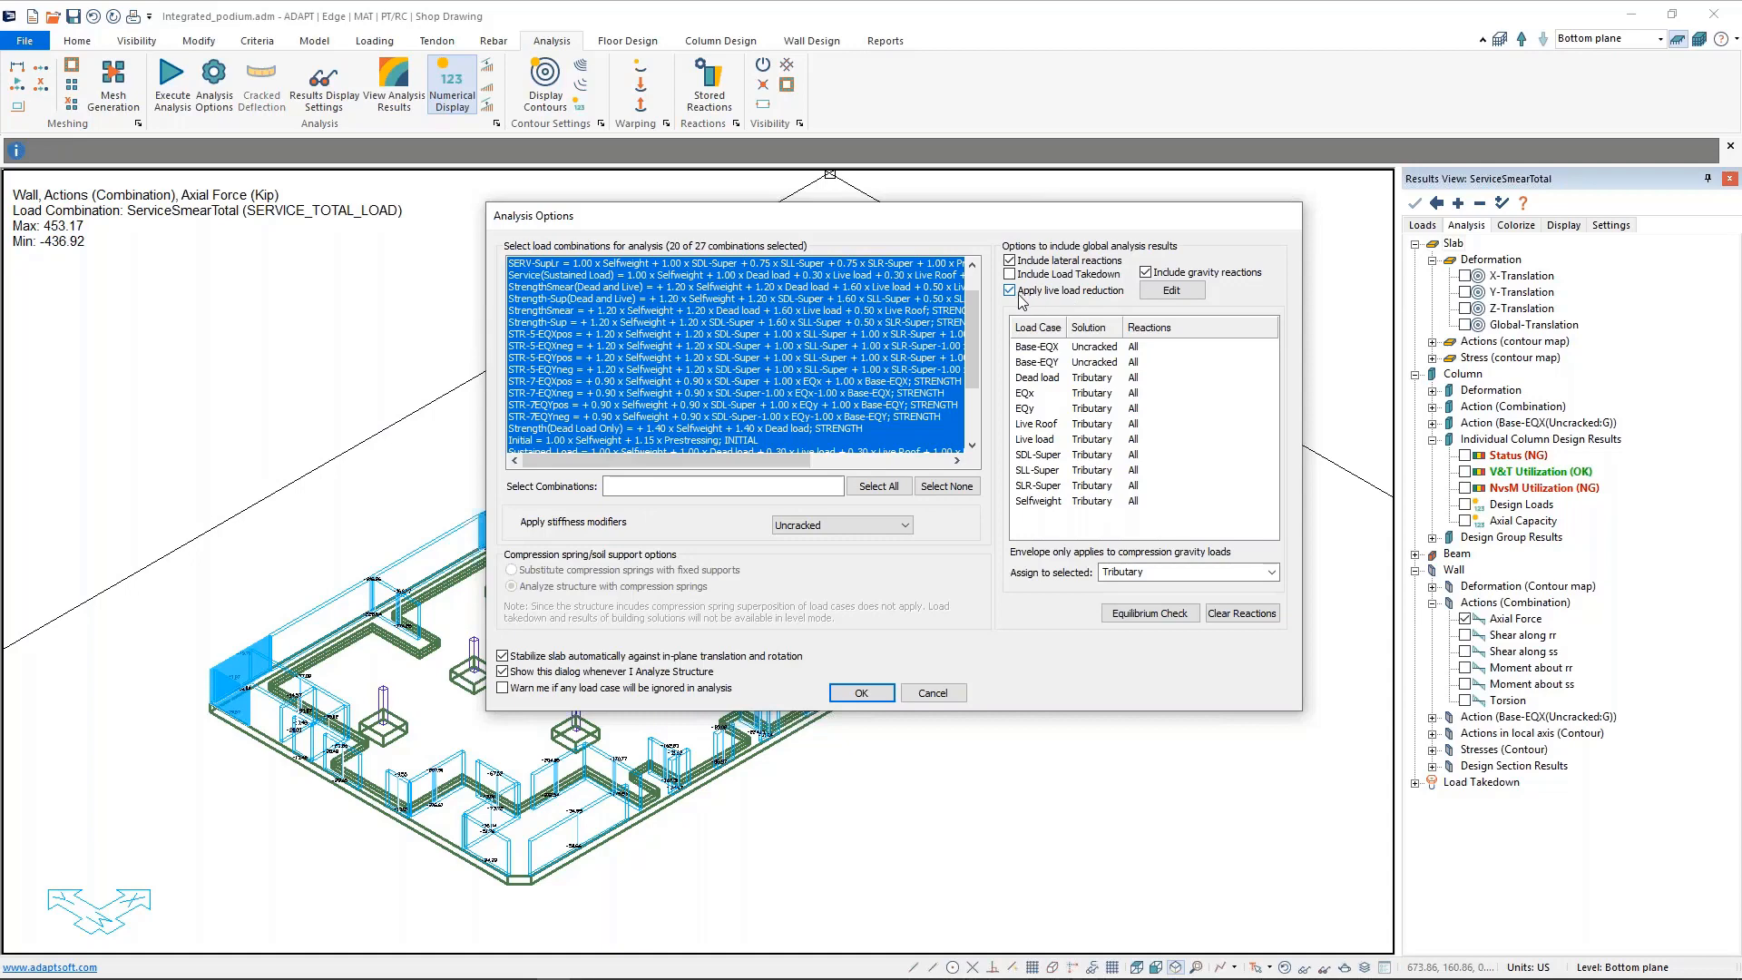
{"action": "left_click", "coordinate": [1172, 291]}
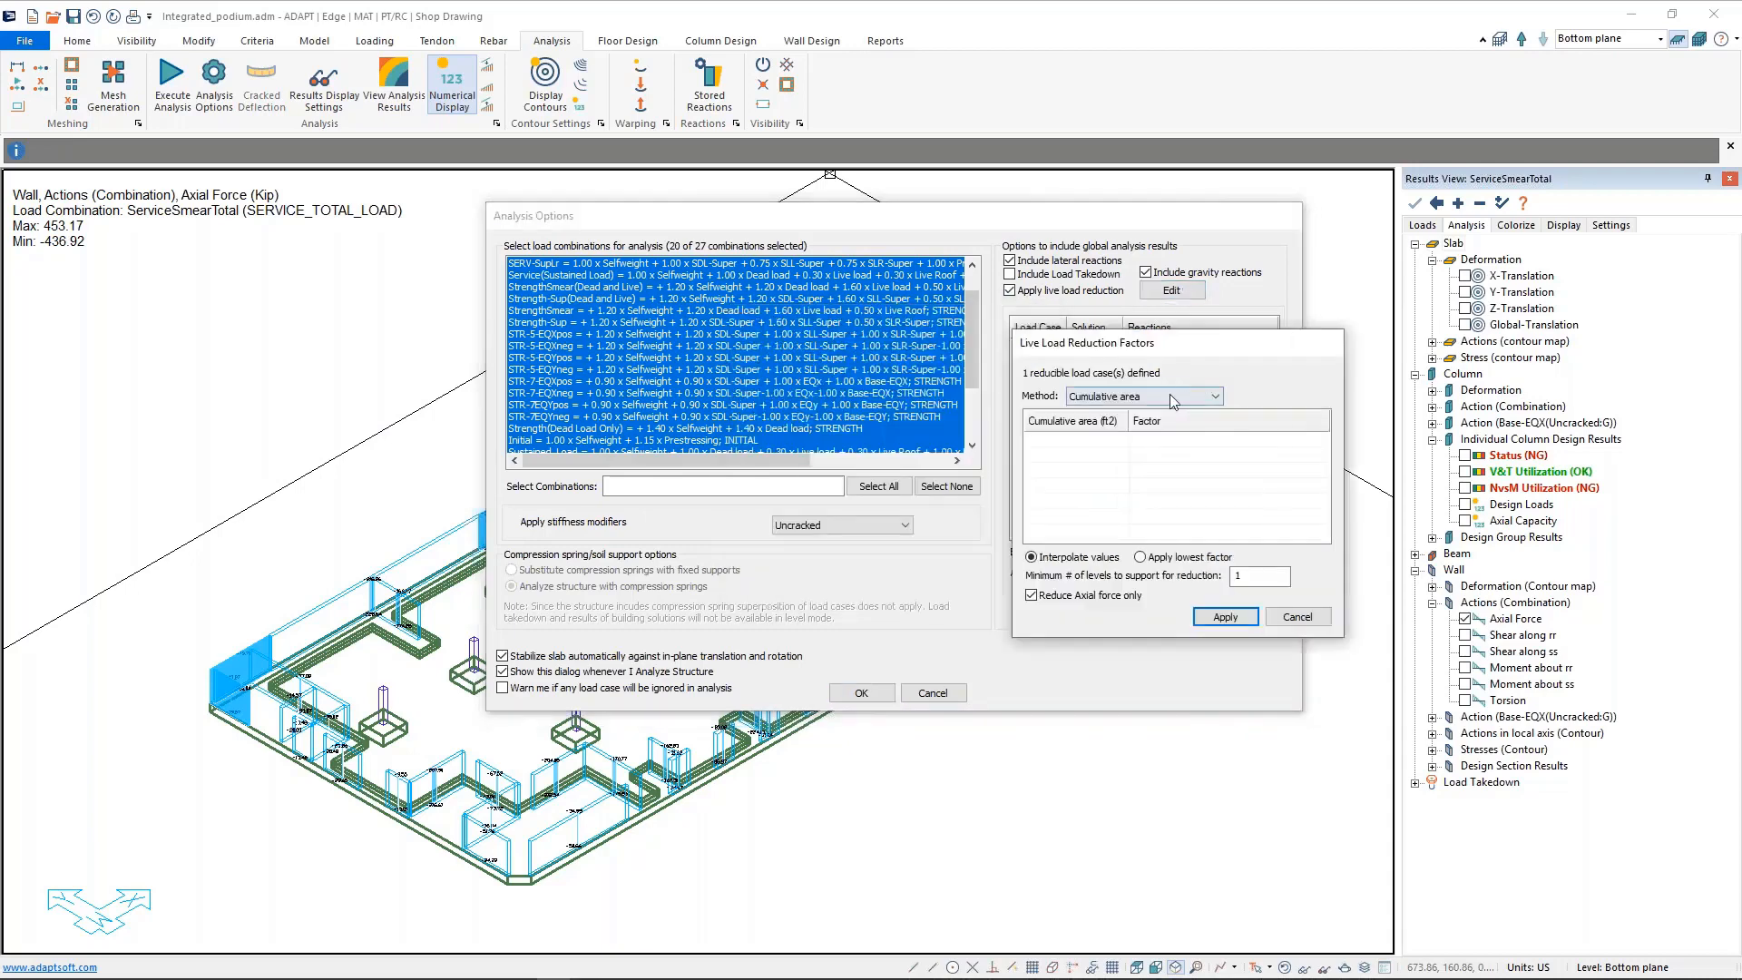
{"action": "left_click", "coordinate": [1192, 395]}
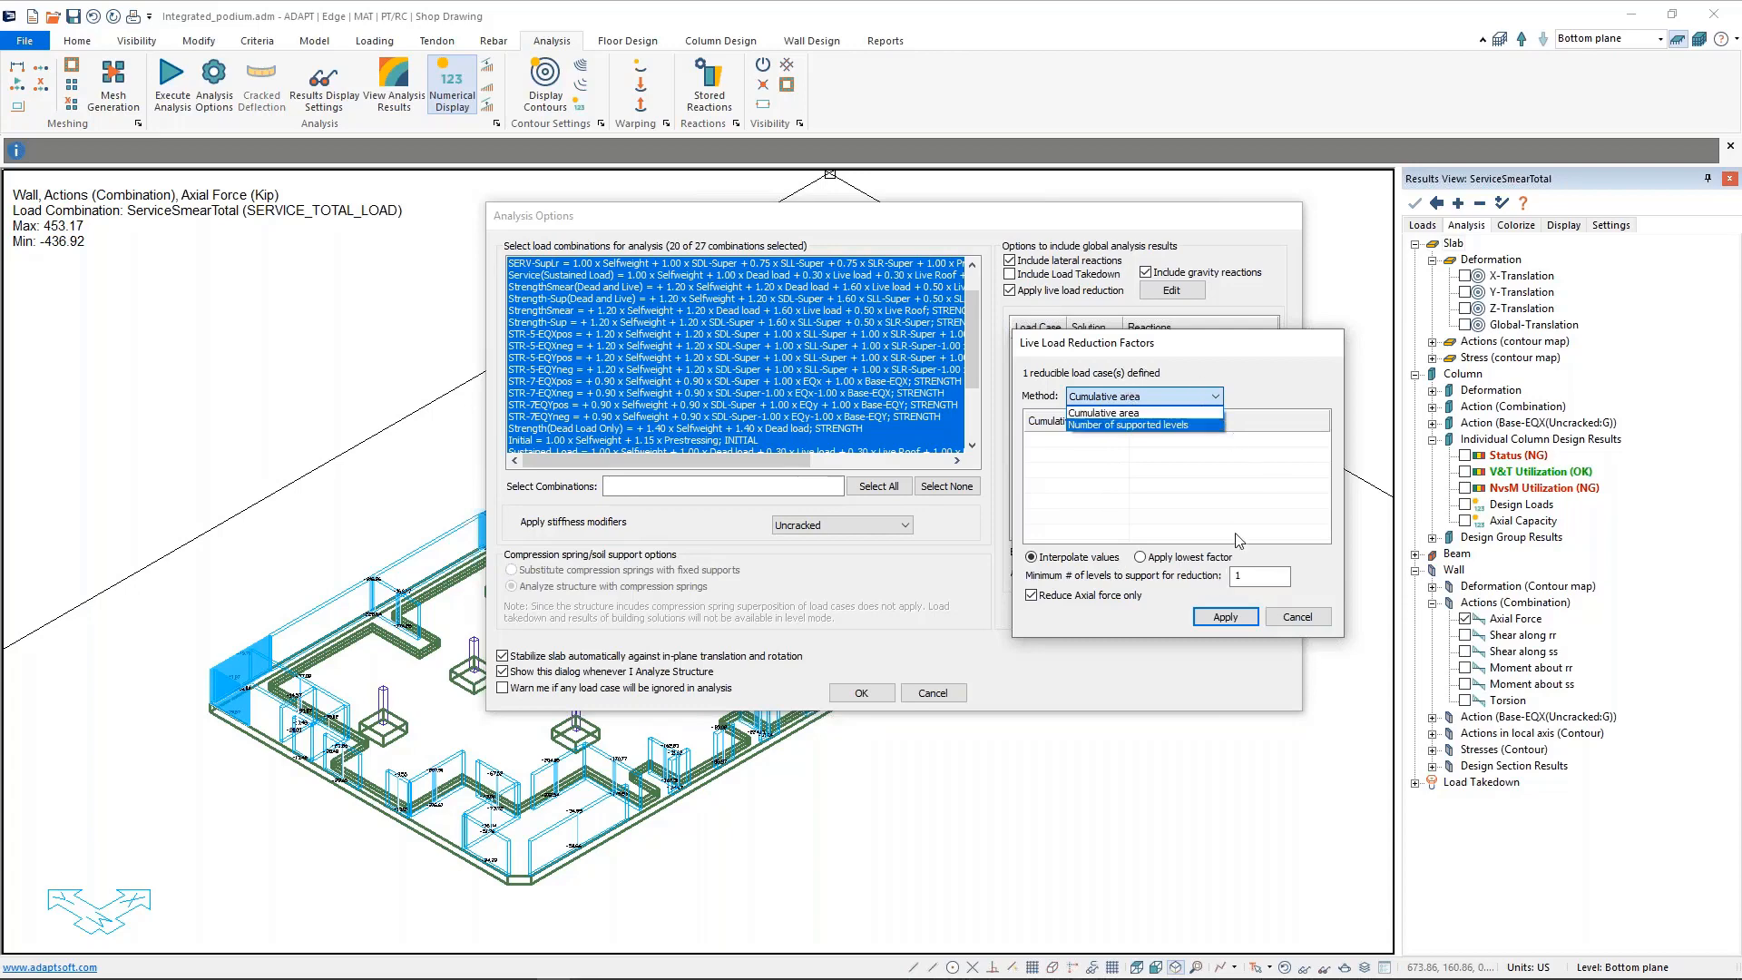
{"action": "left_click", "coordinate": [1301, 614]}
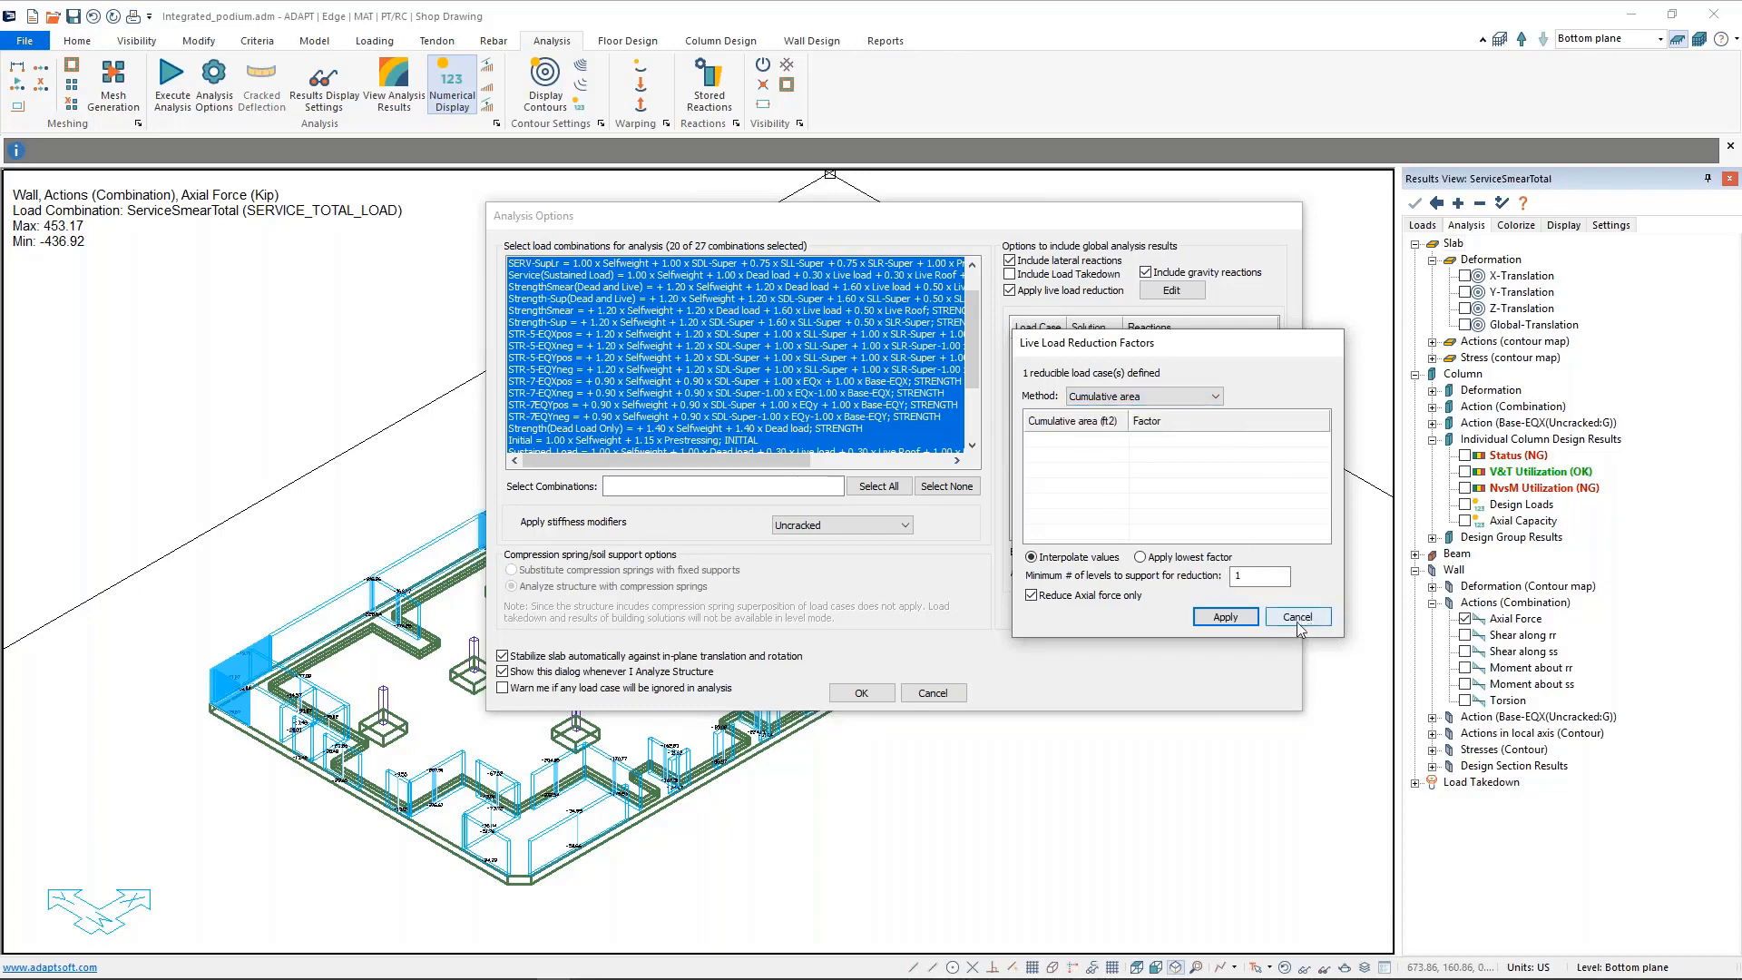
{"action": "left_click", "coordinate": [1298, 621]}
{"action": "left_click", "coordinate": [942, 696]}
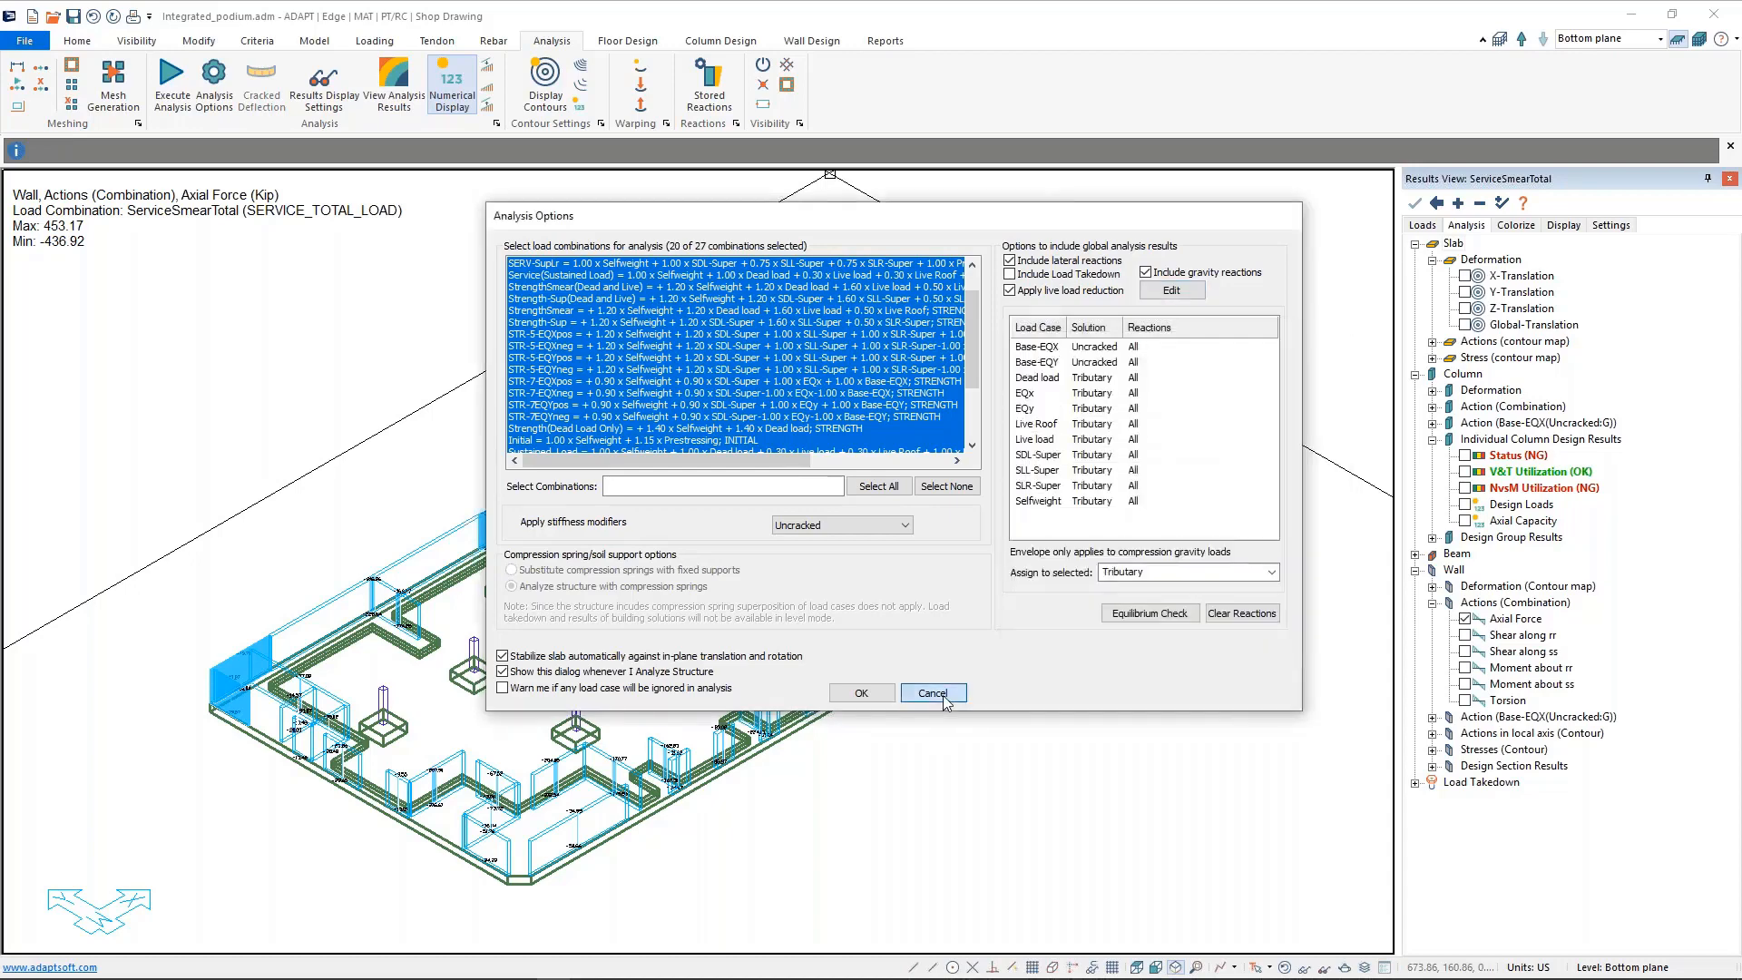
{"action": "left_click", "coordinate": [943, 698]}
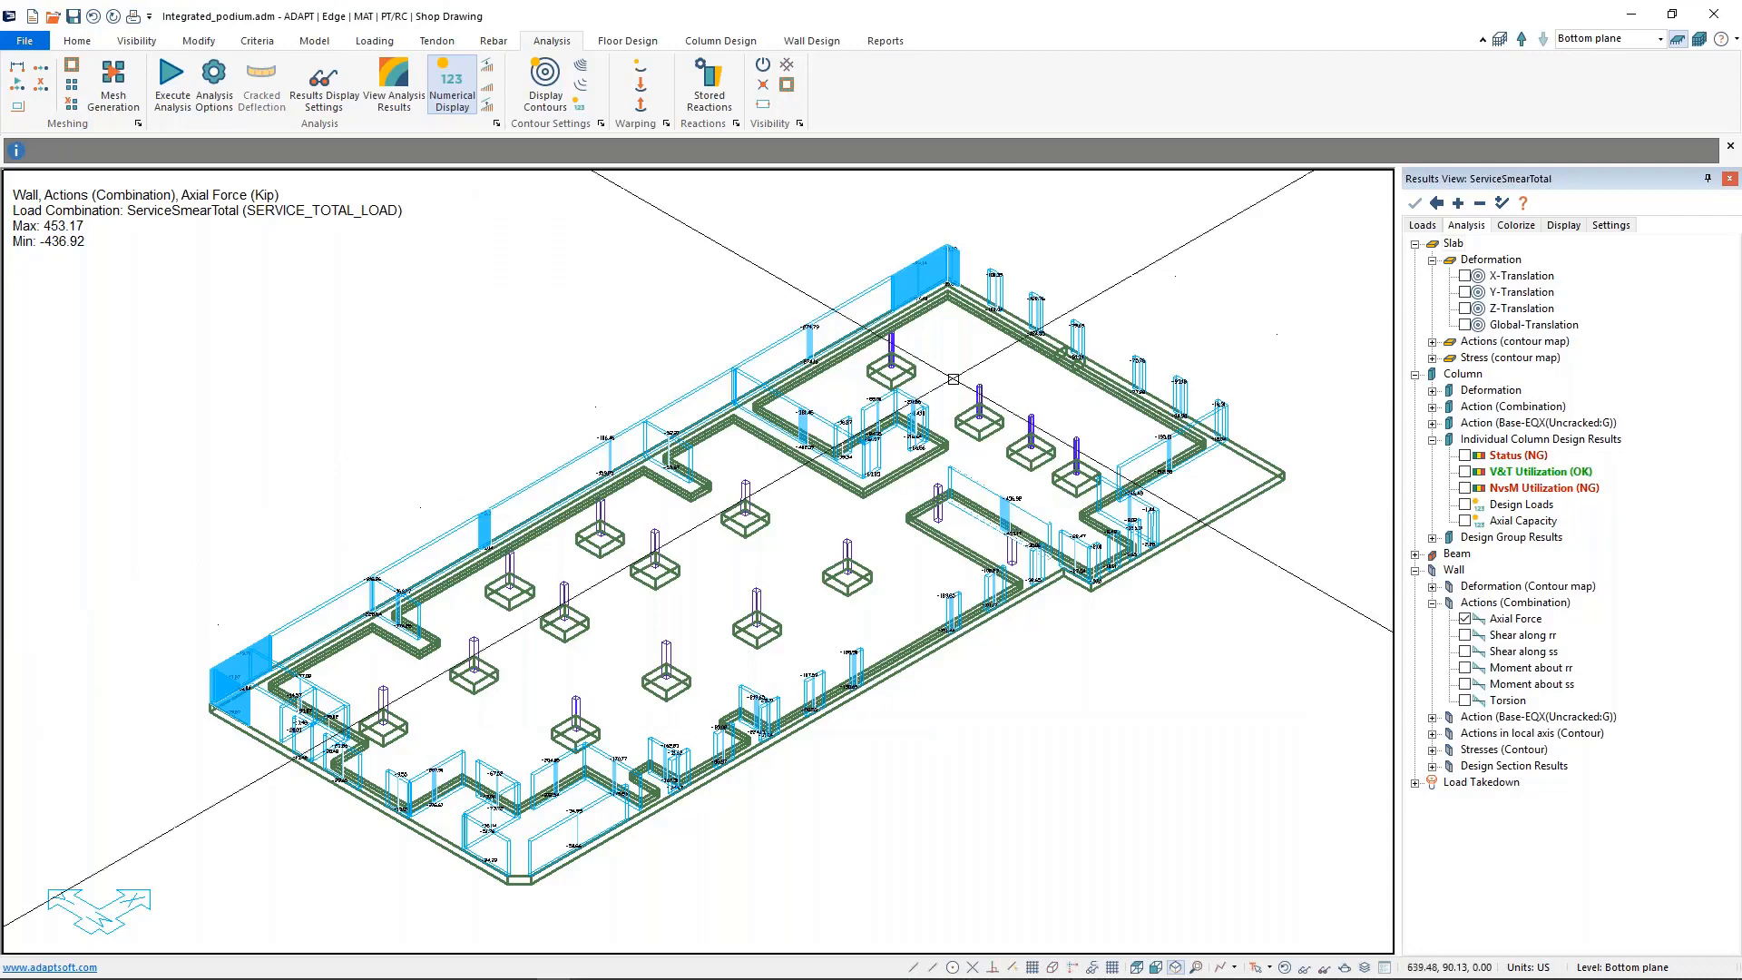
- Display all levels of the podium structure together instead of only the bottom plane
{"action": "middle_click_drag", "start_coordinate": [965, 697], "coordinate": [987, 692]}
{"action": "scroll", "coordinate": [987, 692], "scroll_direction": "down", "scroll_amount": 2}
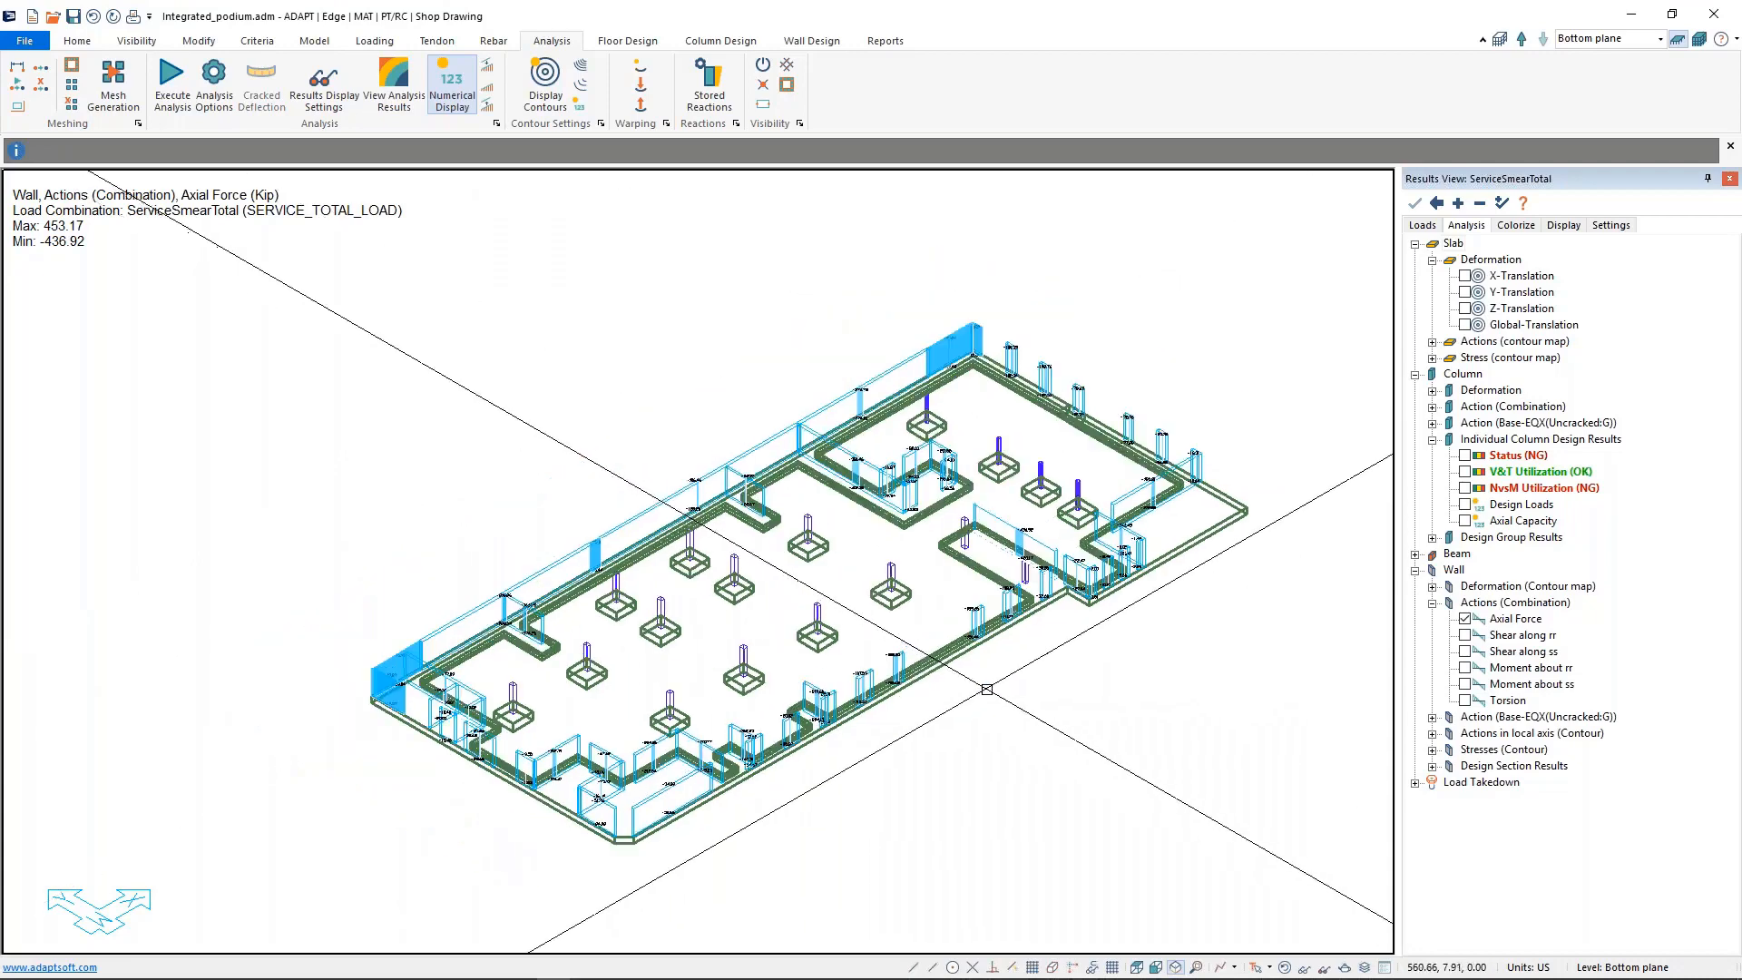
{"action": "left_click", "coordinate": [1700, 40]}
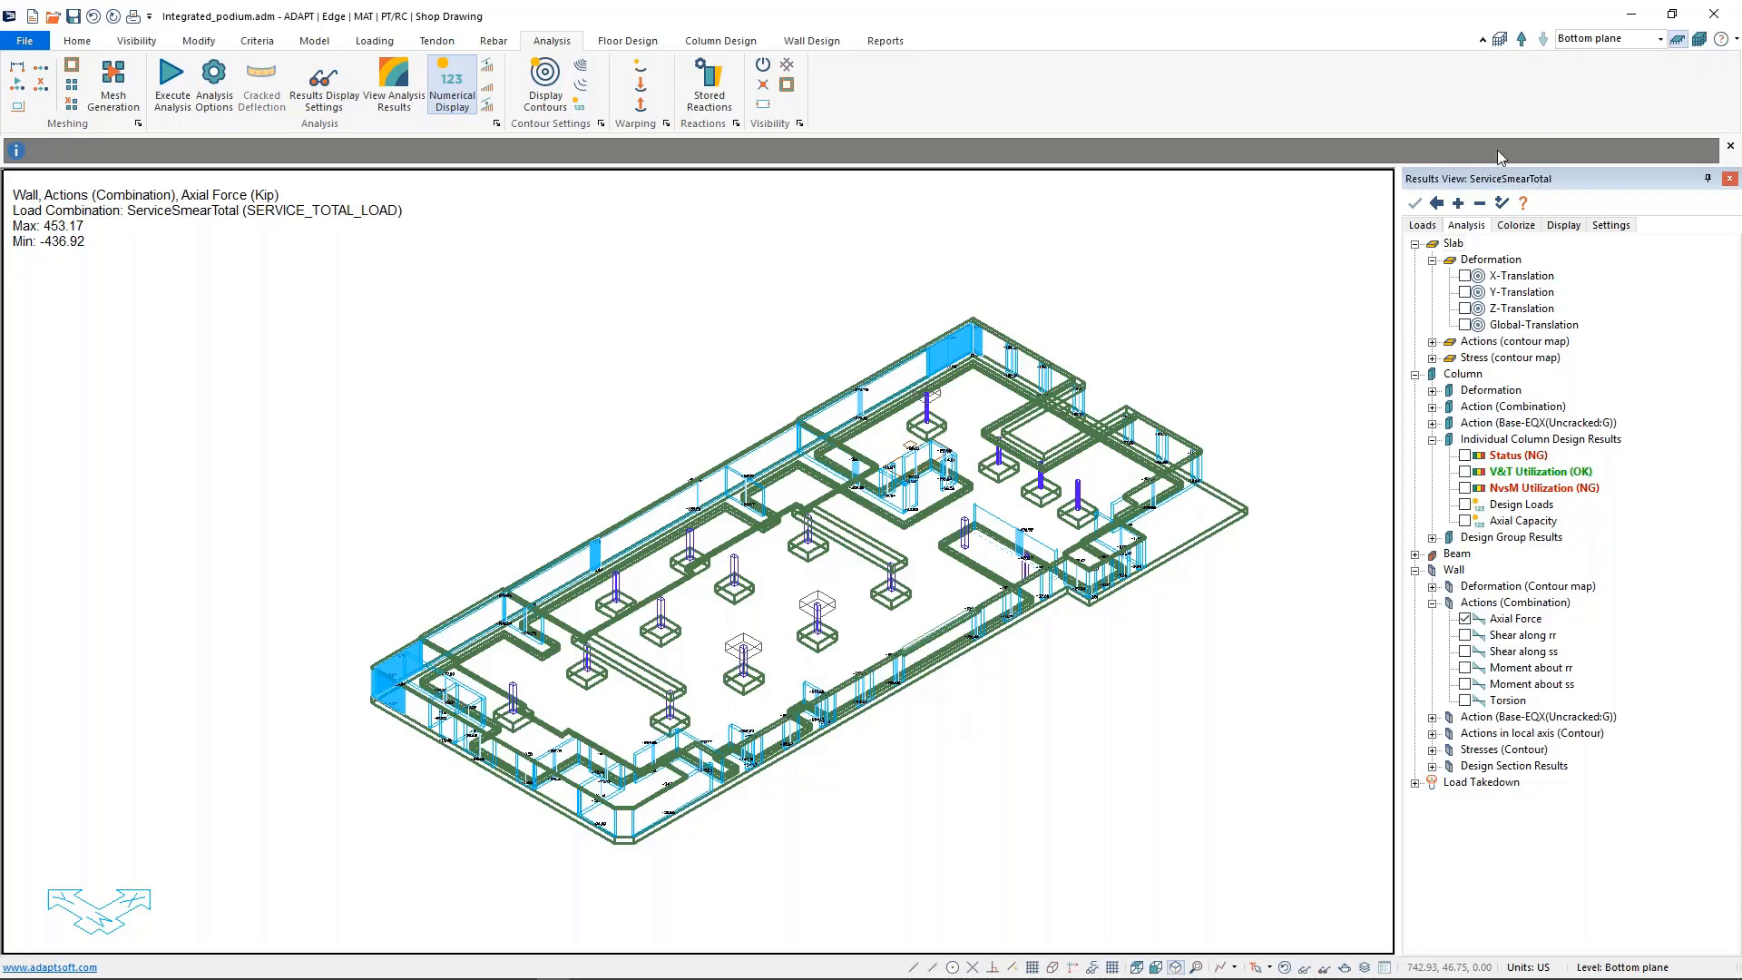
{"action": "left_click", "coordinate": [1698, 40]}
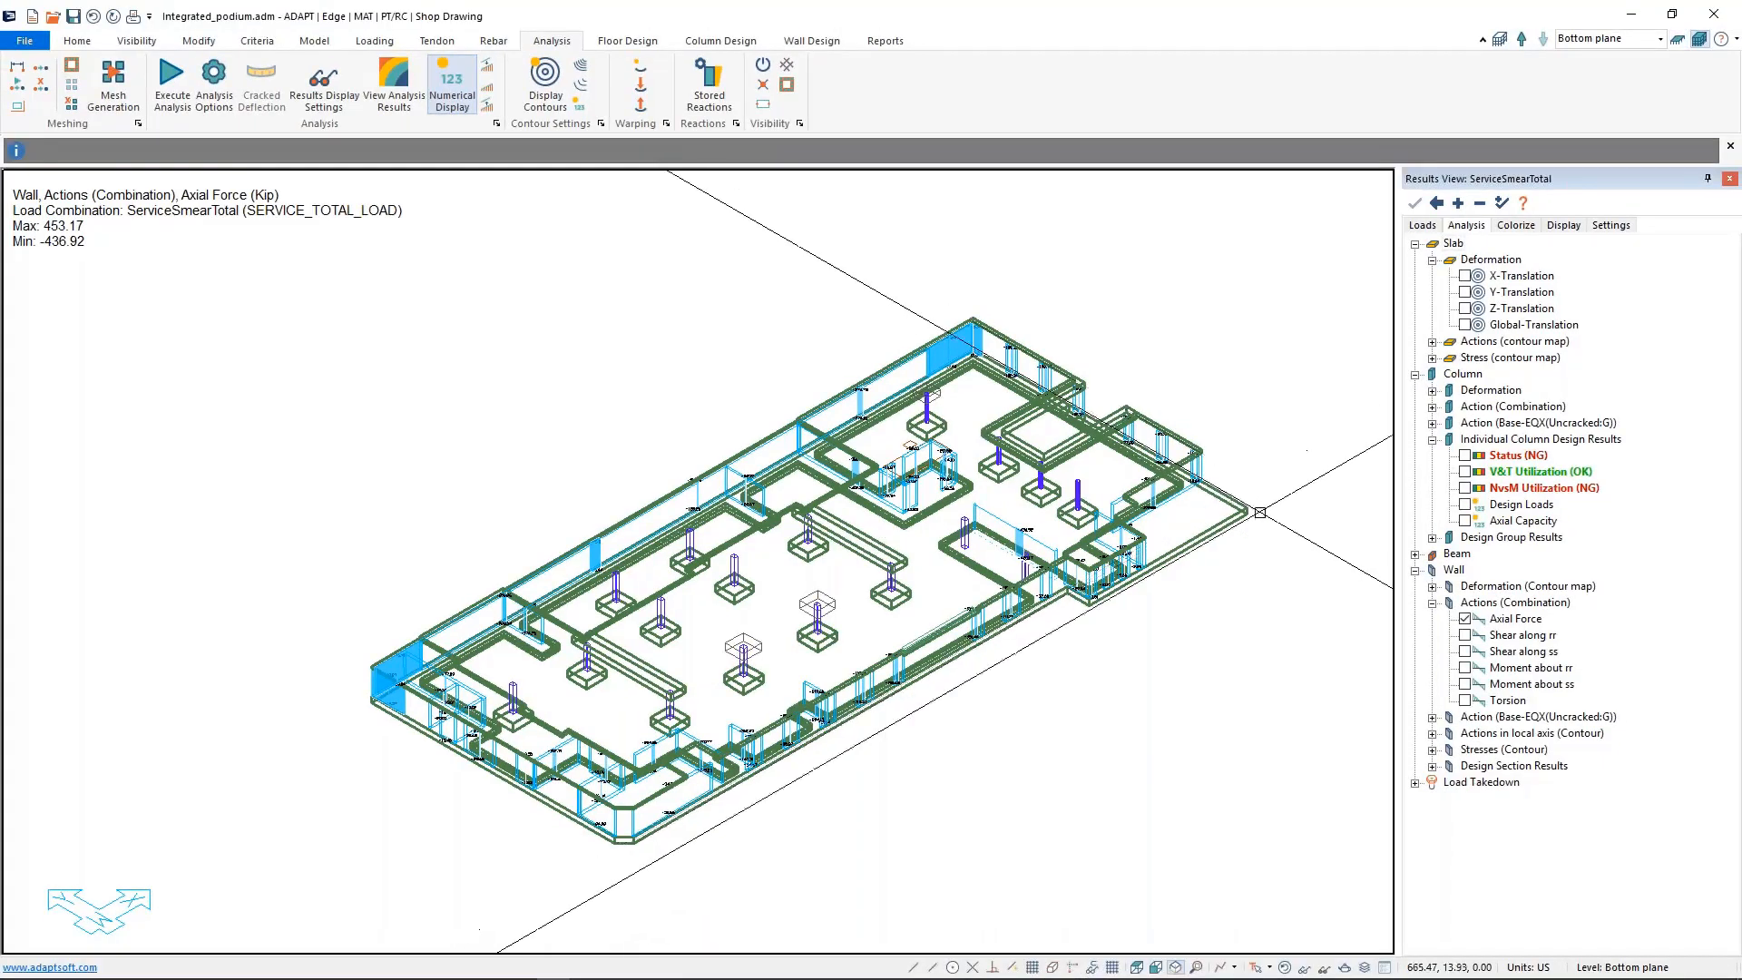
{"action": "middle_click_drag", "start_coordinate": [891, 781], "coordinate": [929, 752]}
{"action": "scroll", "coordinate": [929, 722], "scroll_direction": "up", "scroll_amount": 1}
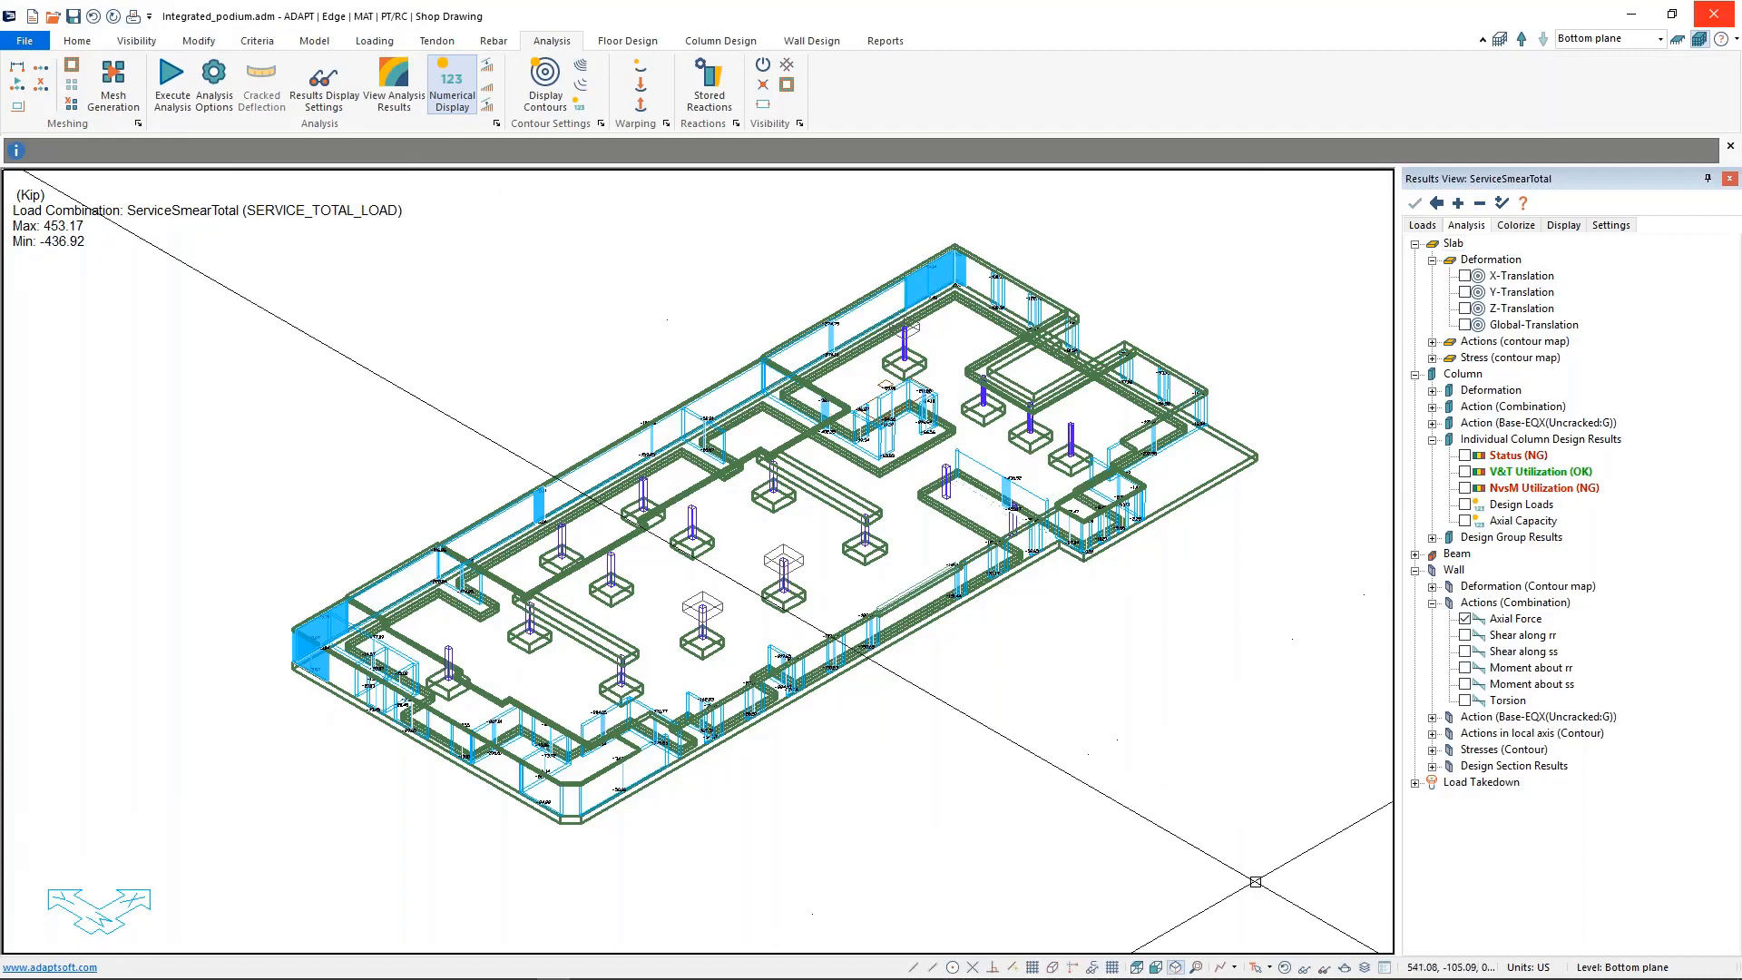
- Switch to a close-up XZ elevation of the structure and display its tendons
{"action": "left_click", "coordinate": [1156, 968]}
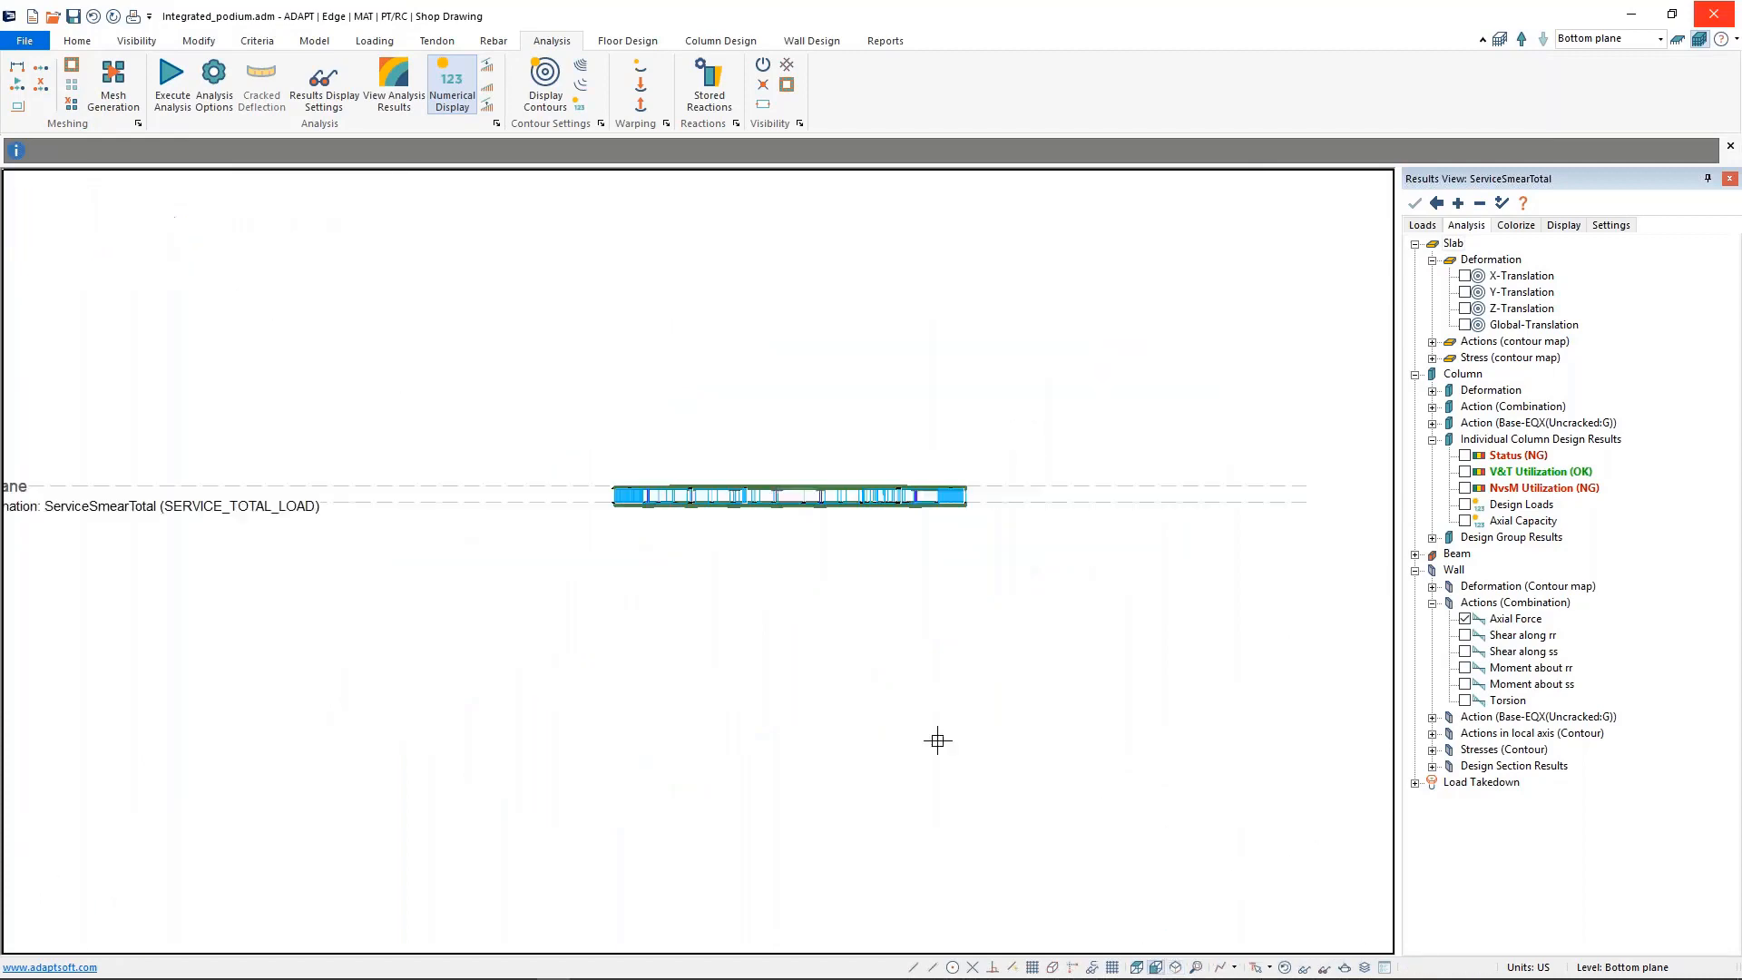
{"action": "scroll", "coordinate": [680, 549], "scroll_direction": "up", "scroll_amount": 5}
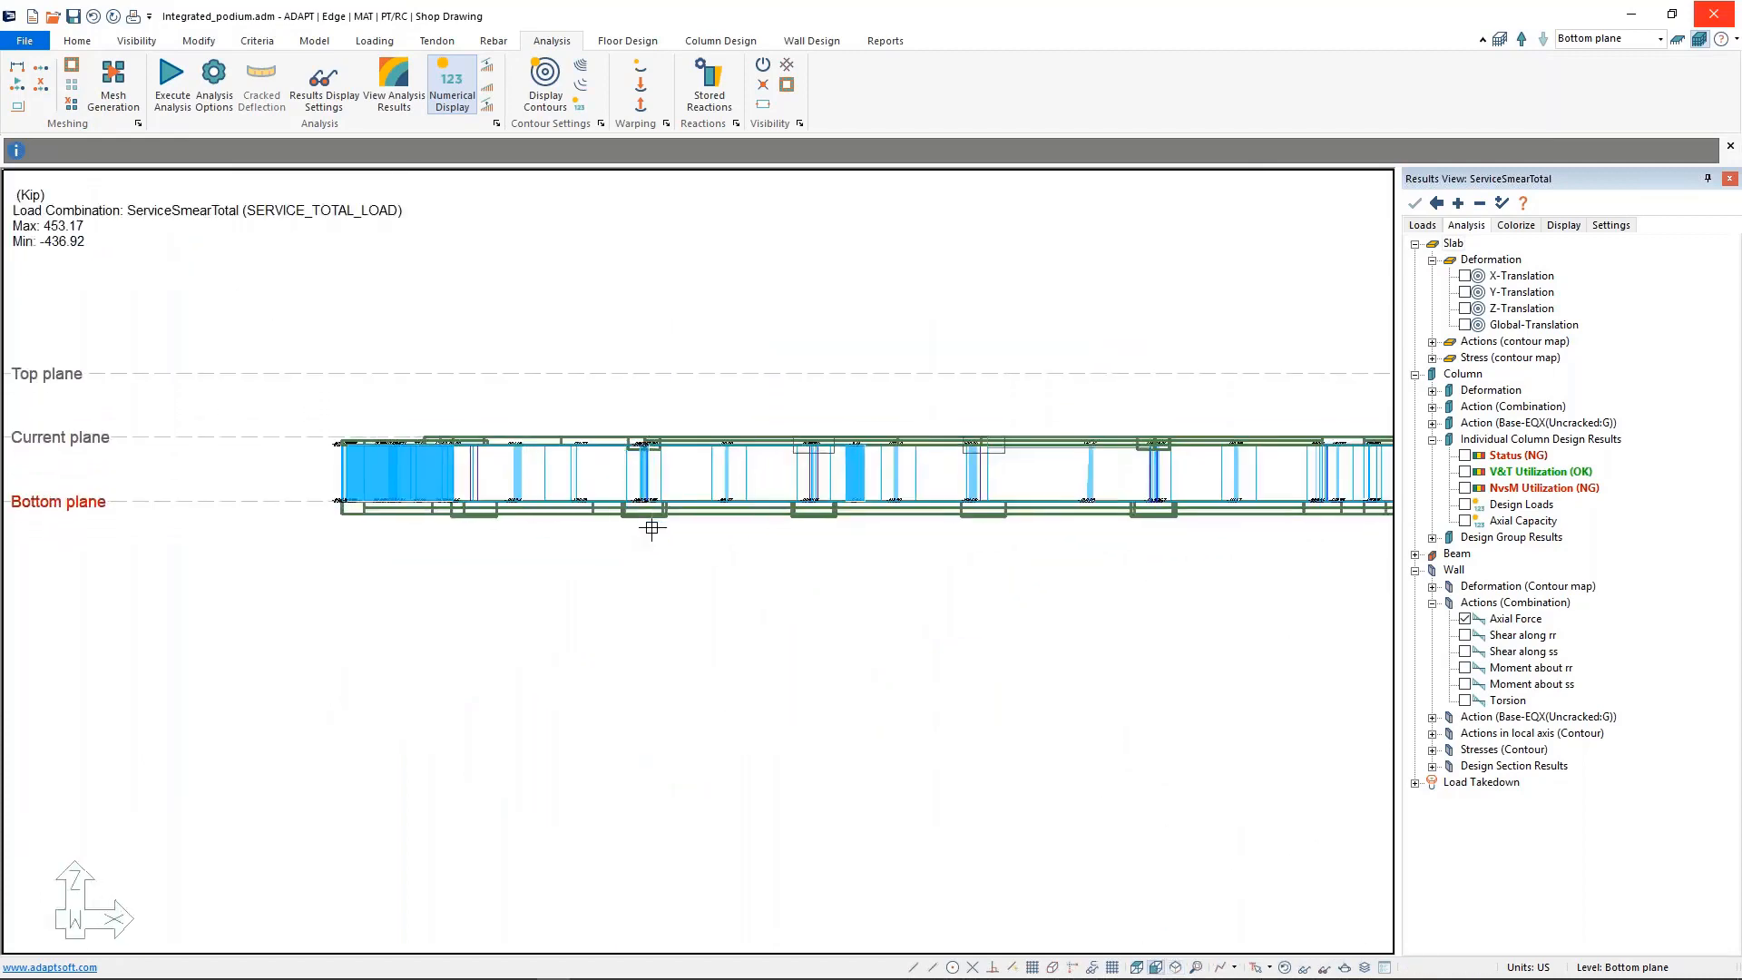
{"action": "scroll", "coordinate": [979, 664], "scroll_direction": "up", "scroll_amount": 5}
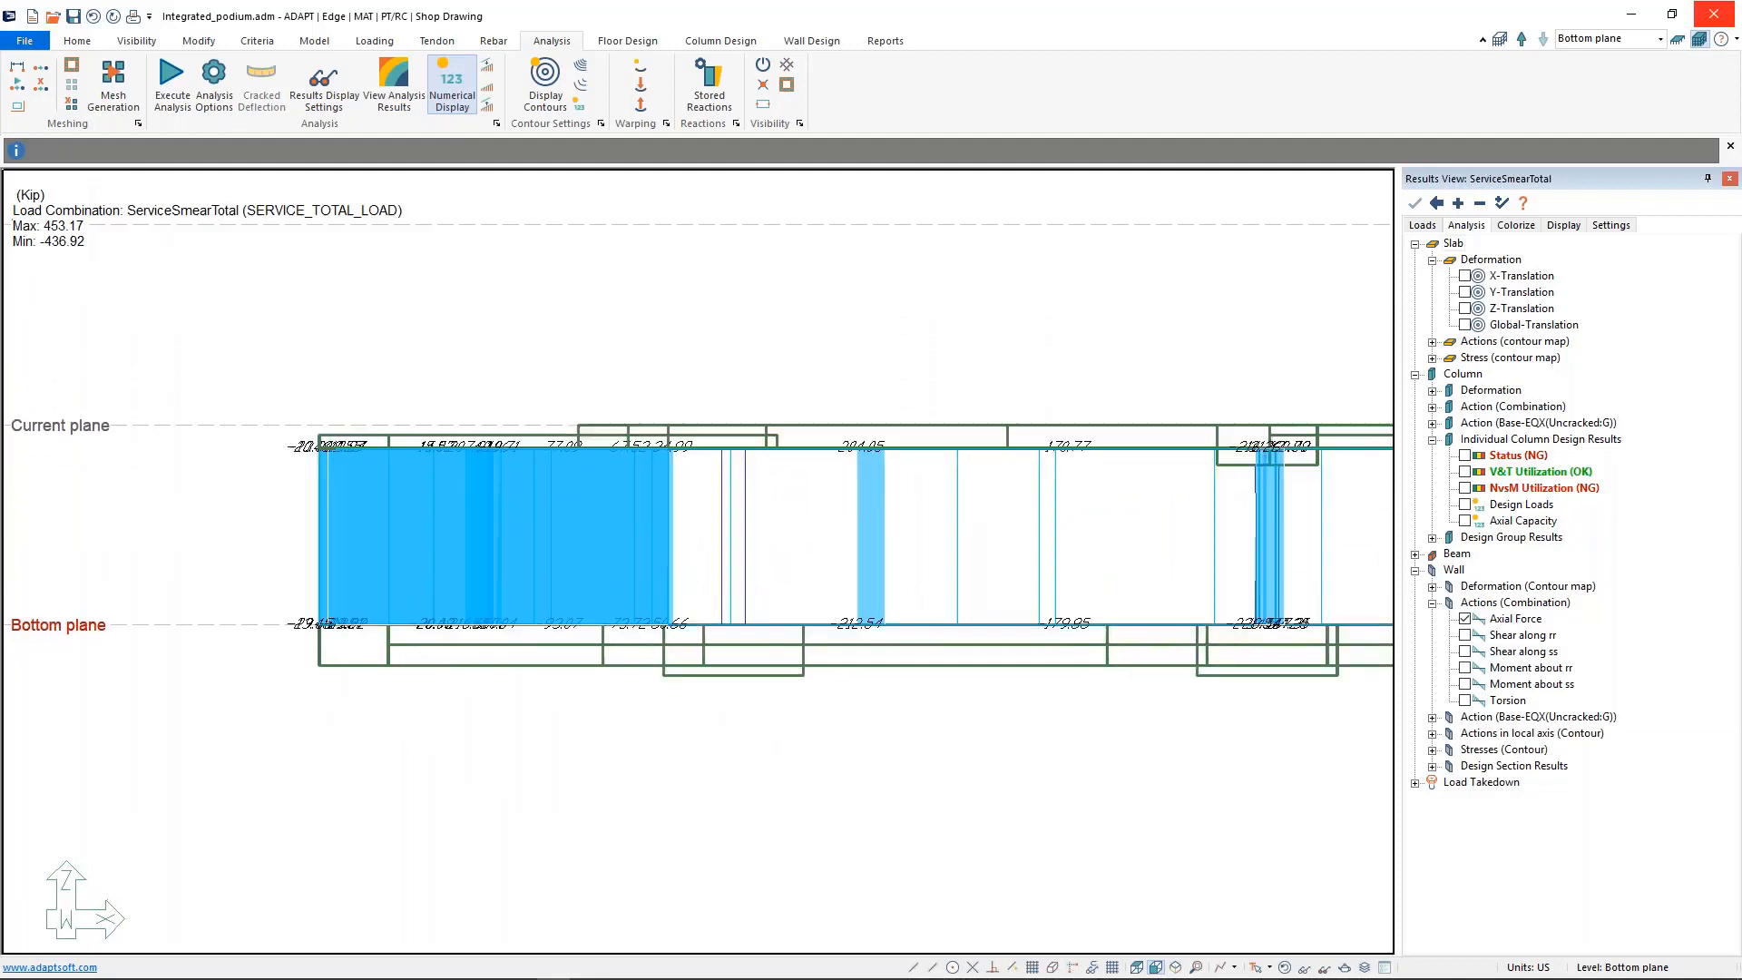
{"action": "left_click", "coordinate": [453, 40]}
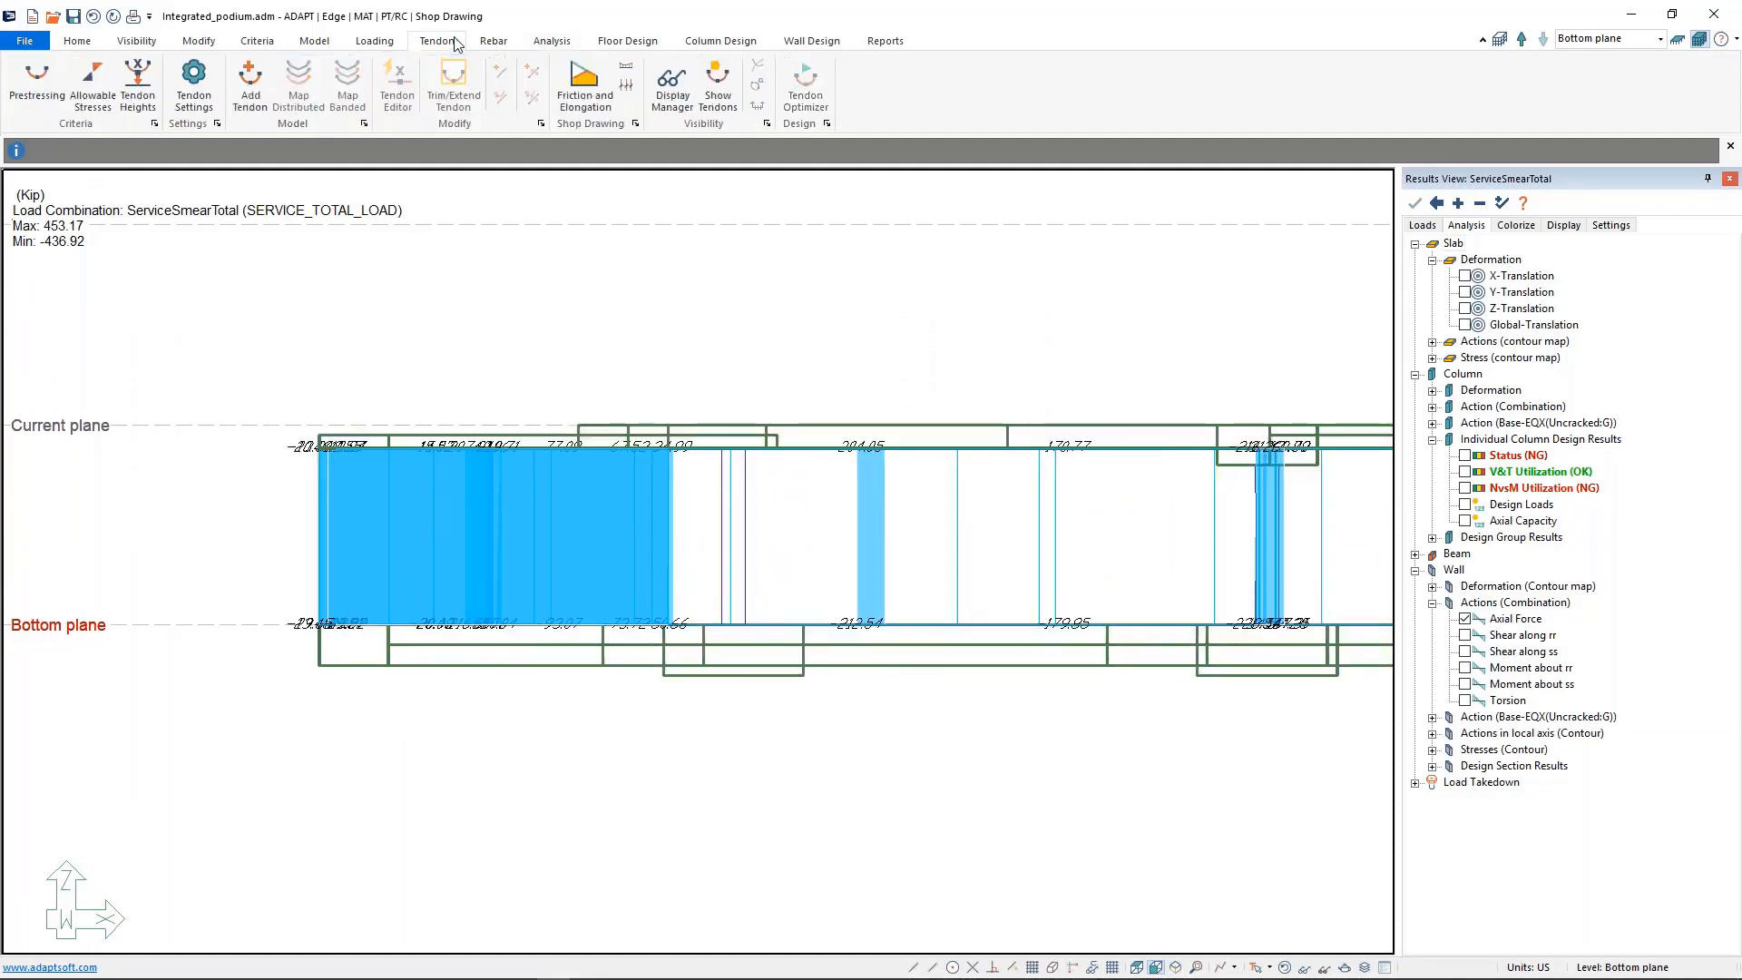
{"action": "left_click", "coordinate": [718, 91]}
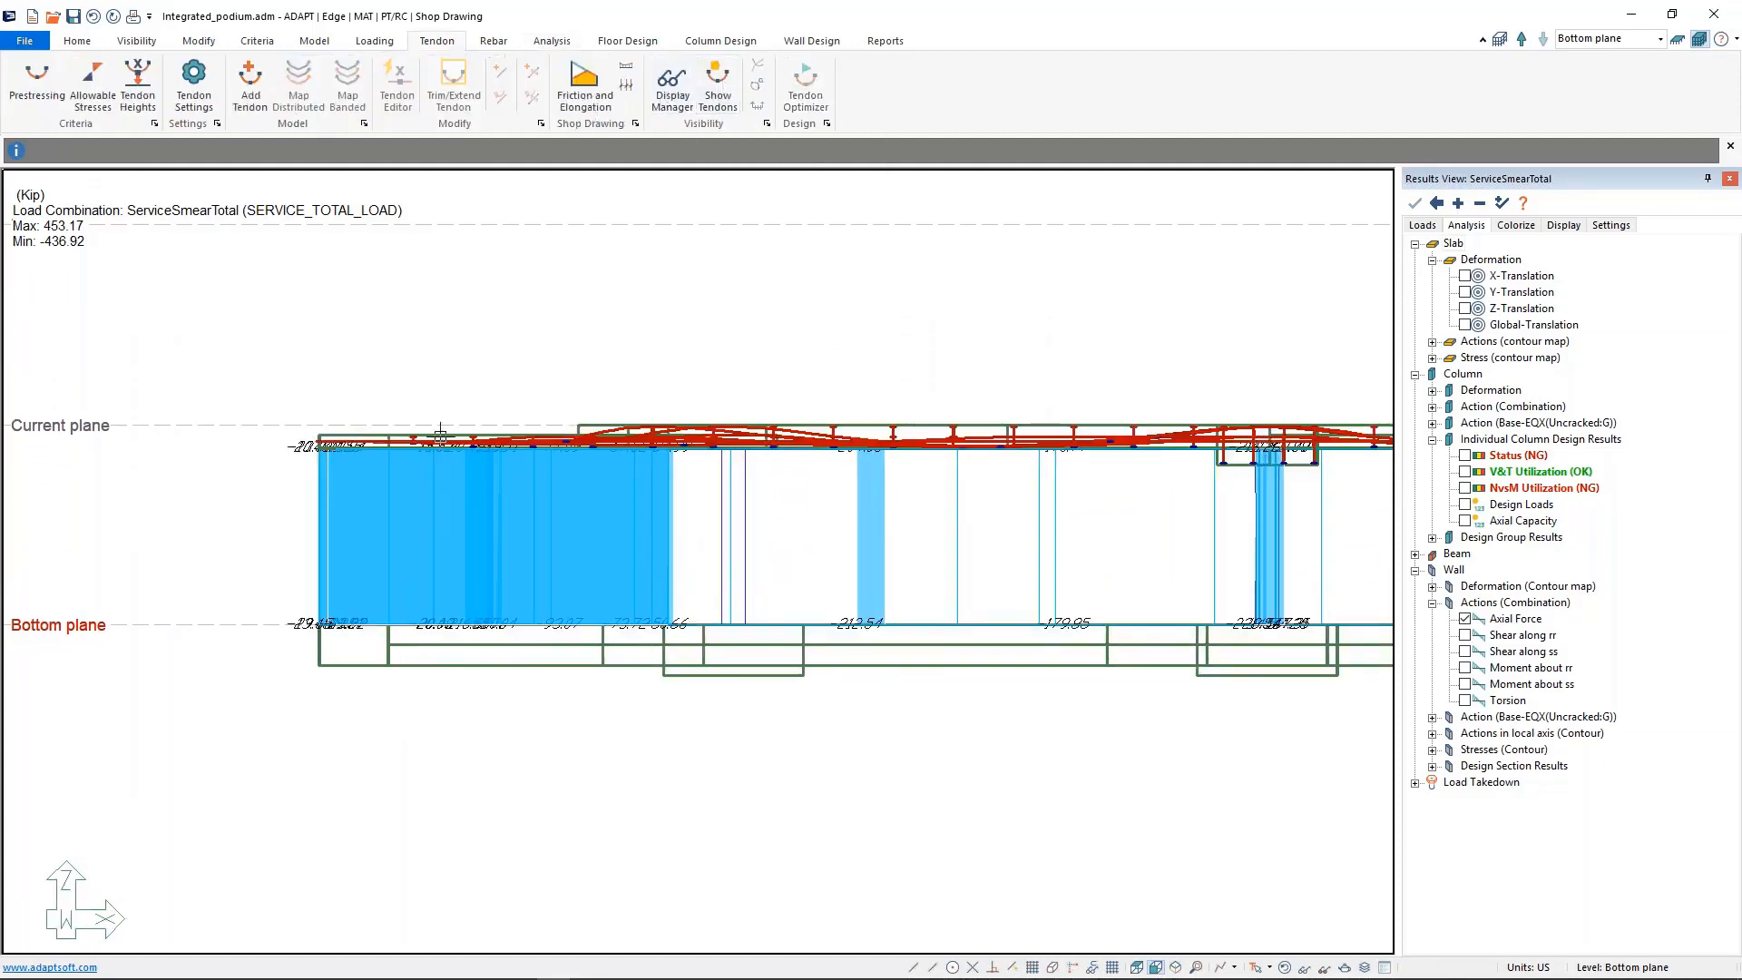
- Switch from the elevation to an isometric view and examine the walls and tendons around the podium's chamfered corner
{"action": "middle_click_drag", "start_coordinate": [1018, 478], "coordinate": [777, 473]}
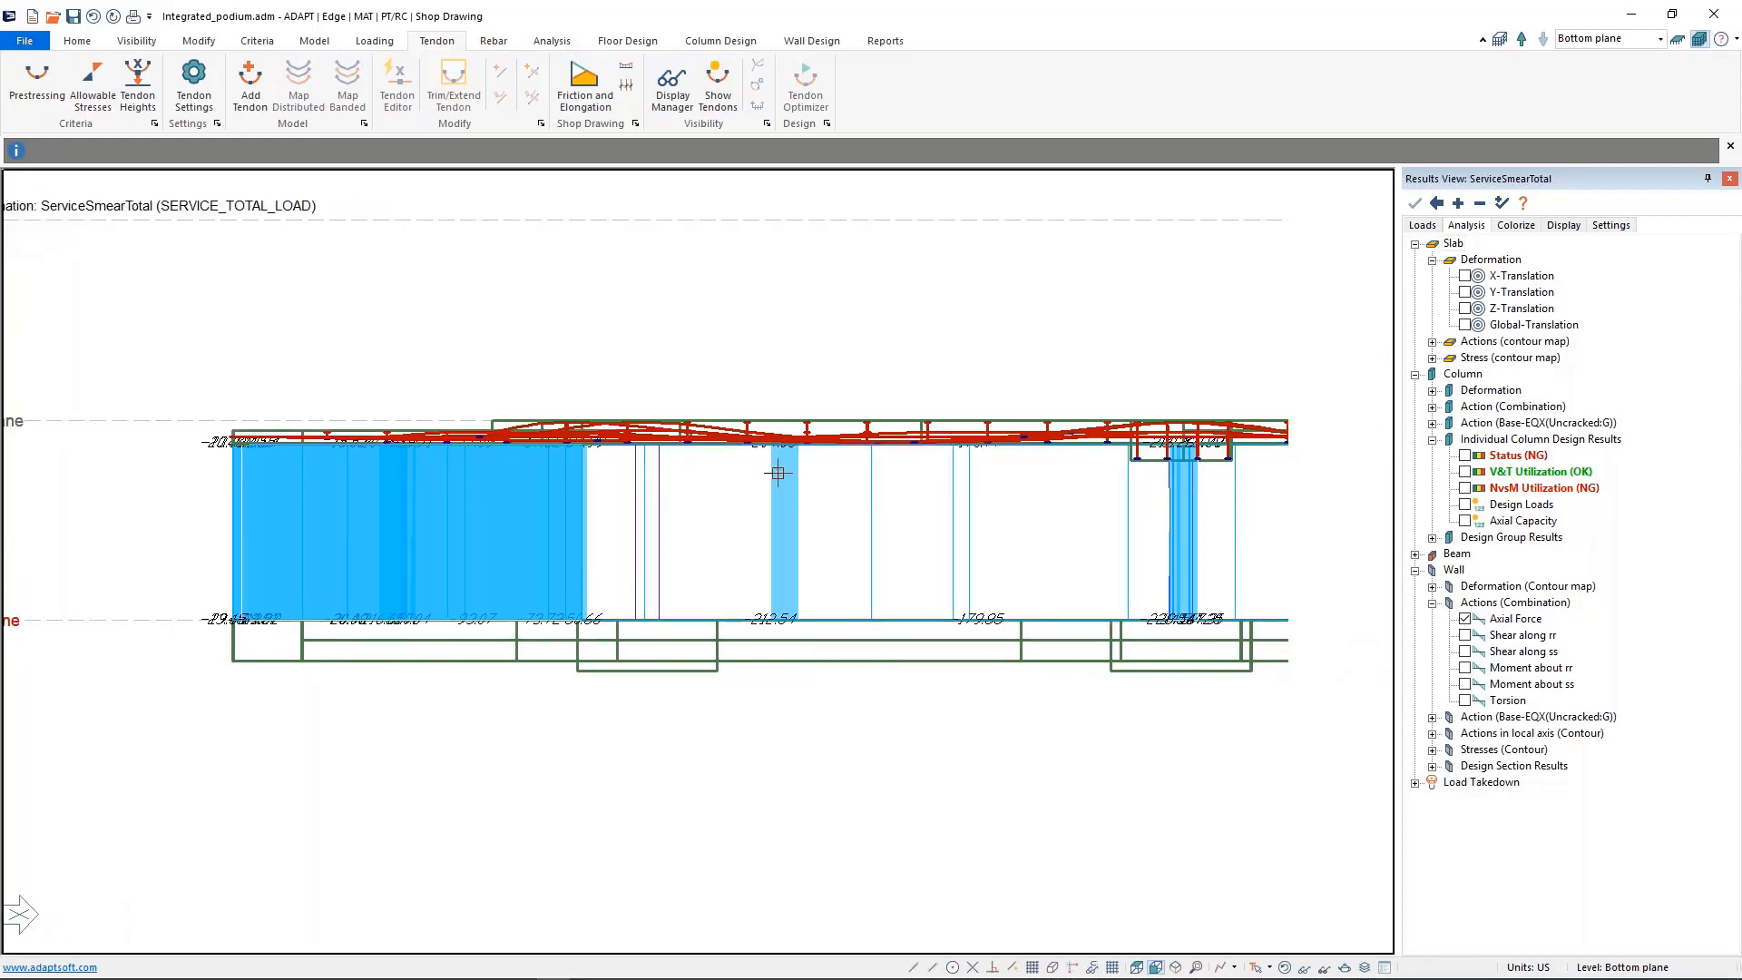
{"action": "middle_click_drag", "start_coordinate": [778, 473], "coordinate": [145, 500]}
{"action": "left_click", "coordinate": [1175, 967]}
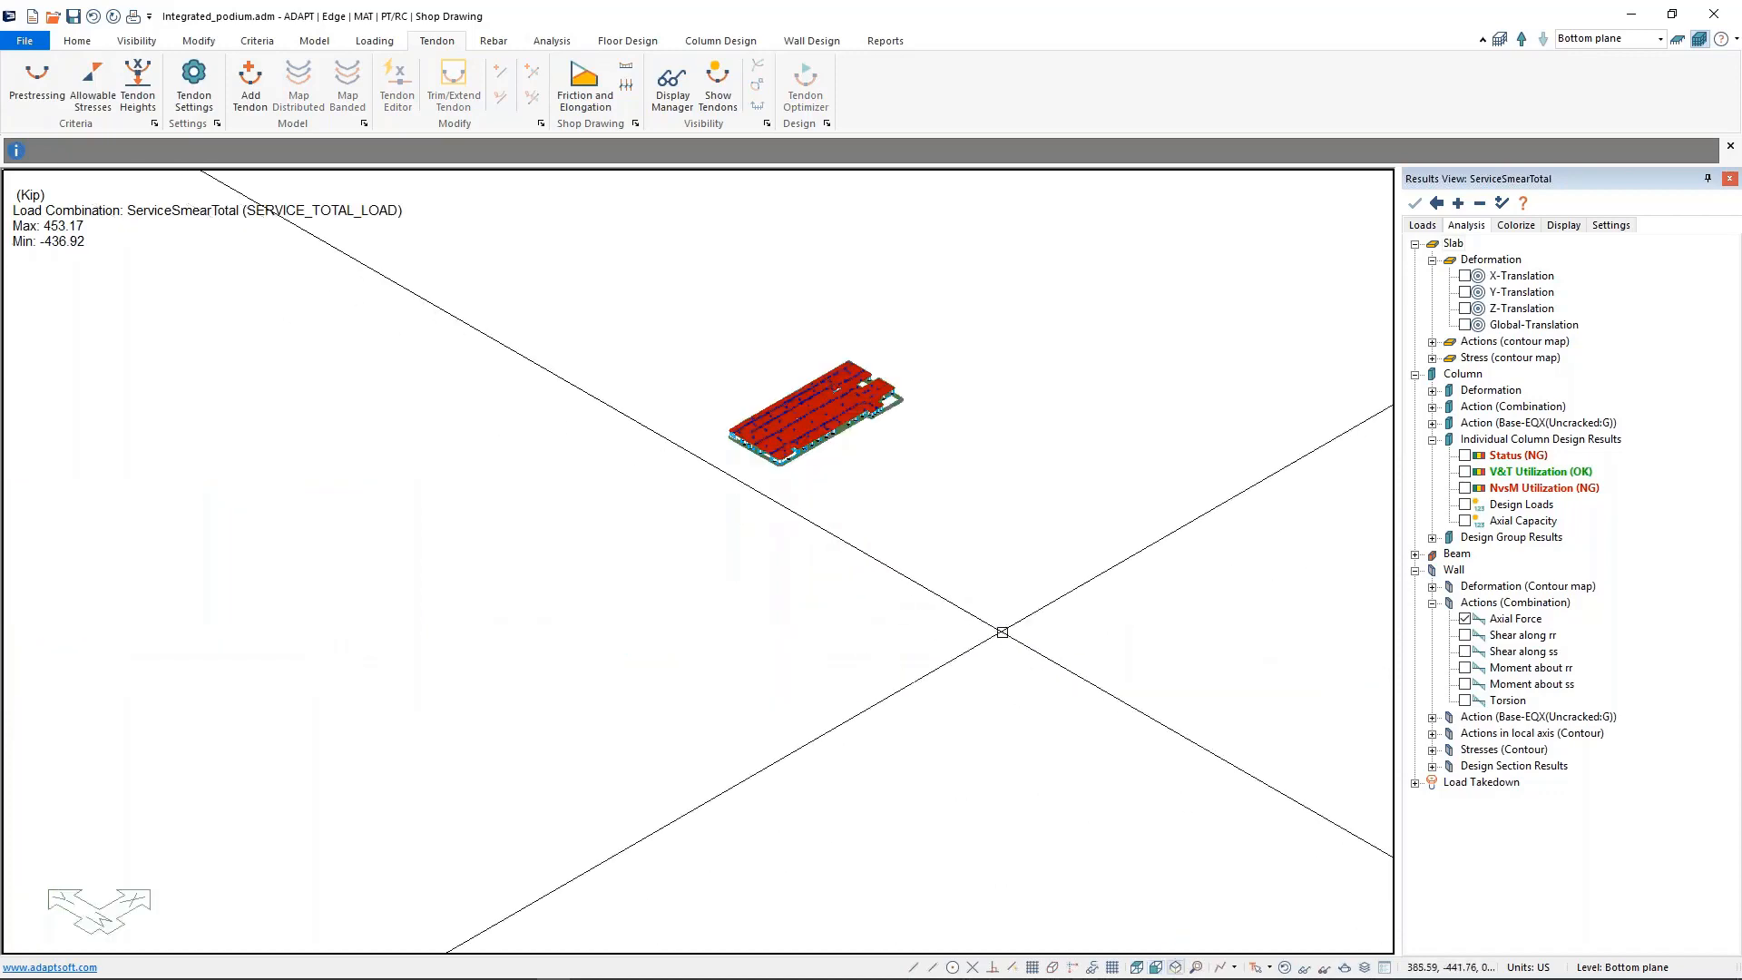
{"action": "scroll", "coordinate": [843, 705], "scroll_direction": "up", "scroll_amount": 5}
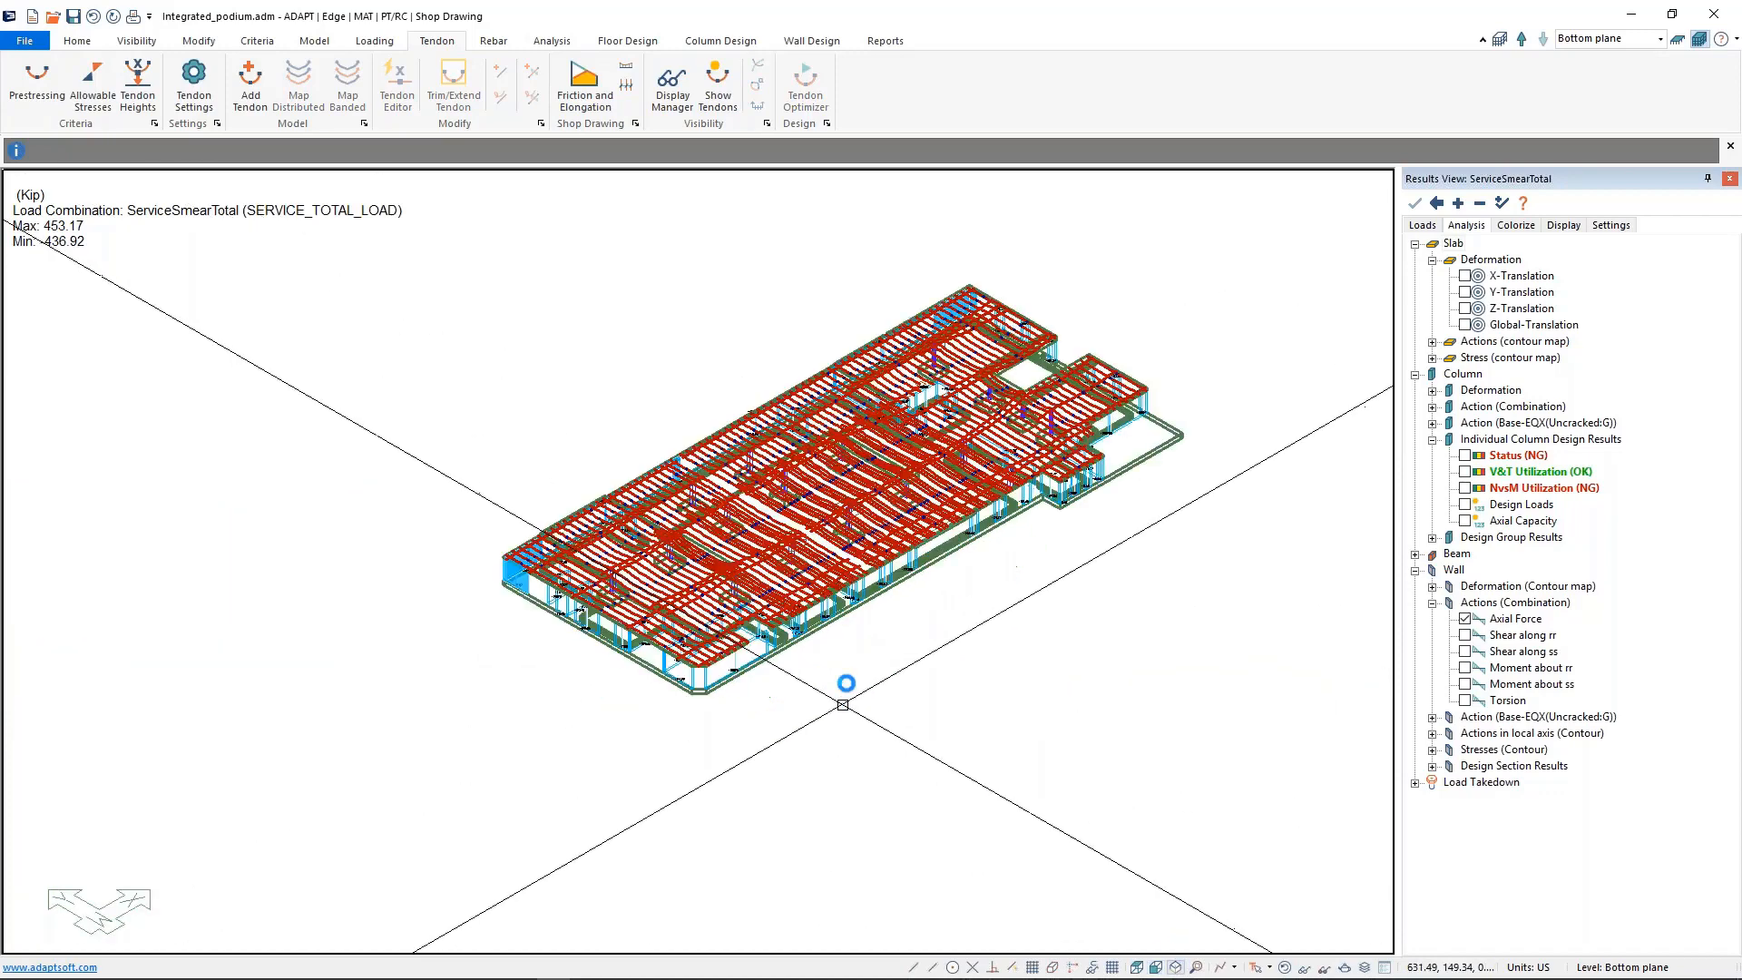
{"action": "scroll", "coordinate": [680, 798], "scroll_direction": "up", "scroll_amount": 3}
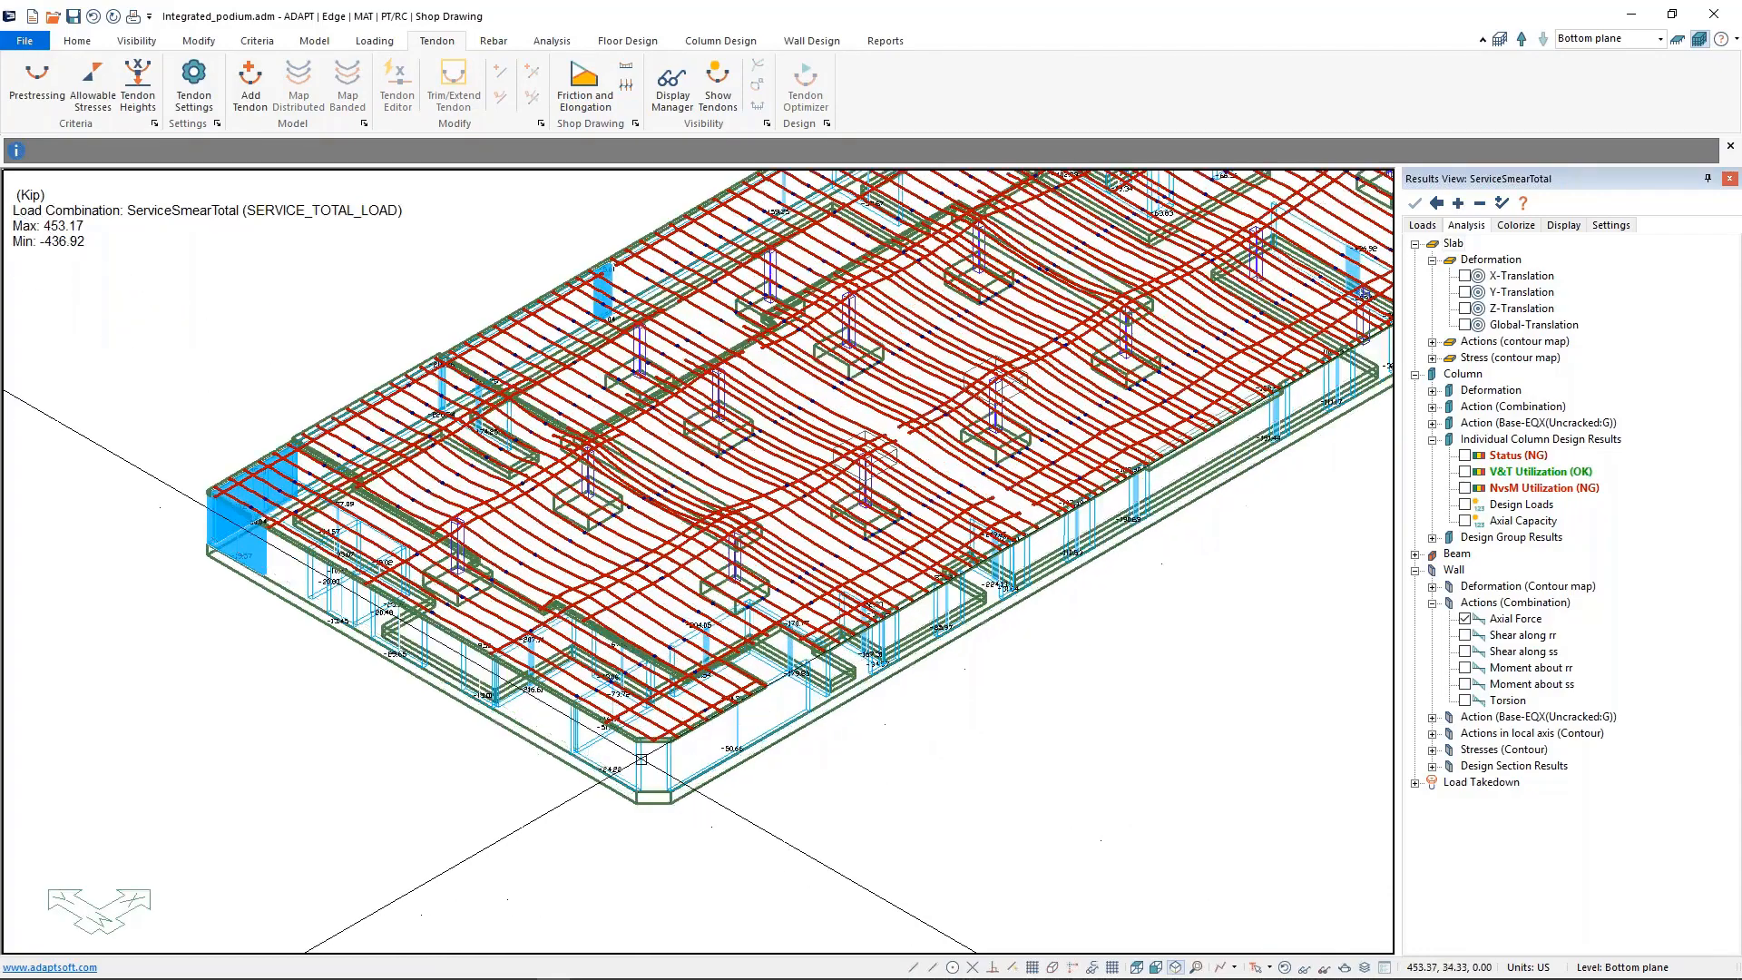
{"action": "middle_click_drag", "start_coordinate": [641, 758], "coordinate": [841, 630]}
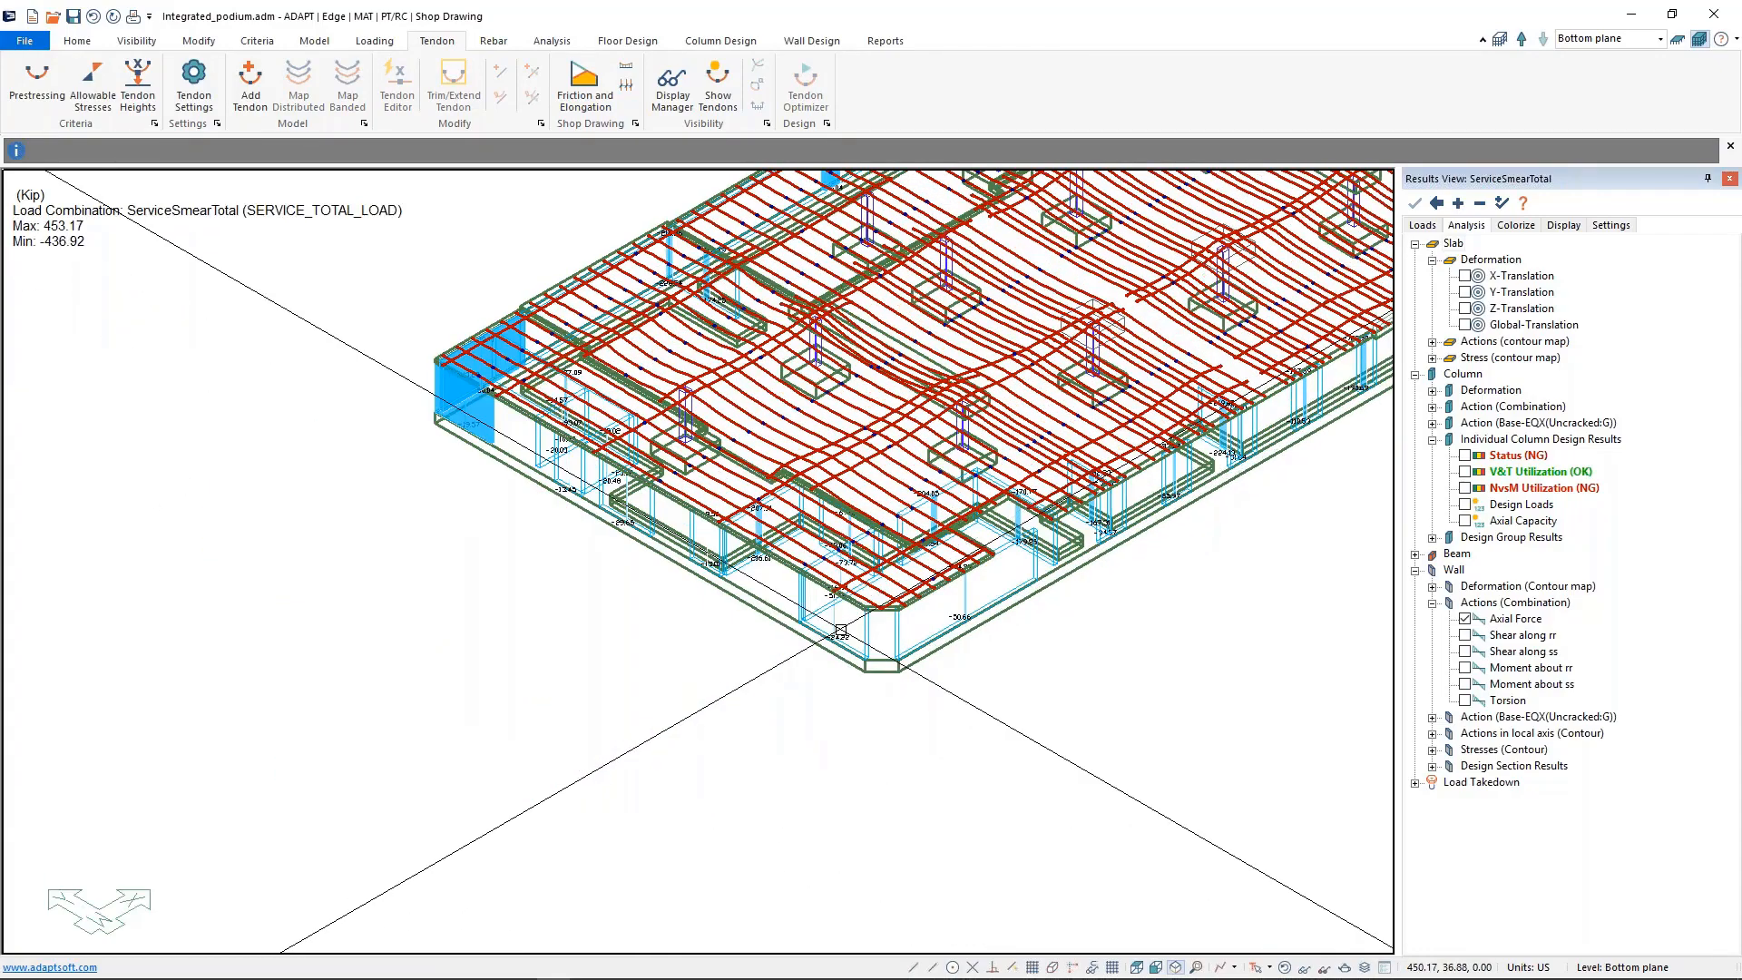
{"action": "scroll", "coordinate": [841, 630], "scroll_direction": "up", "scroll_amount": 1}
{"action": "scroll", "coordinate": [808, 638], "scroll_direction": "up", "scroll_amount": 2}
{"action": "middle_click_drag", "start_coordinate": [808, 634], "coordinate": [818, 768]}
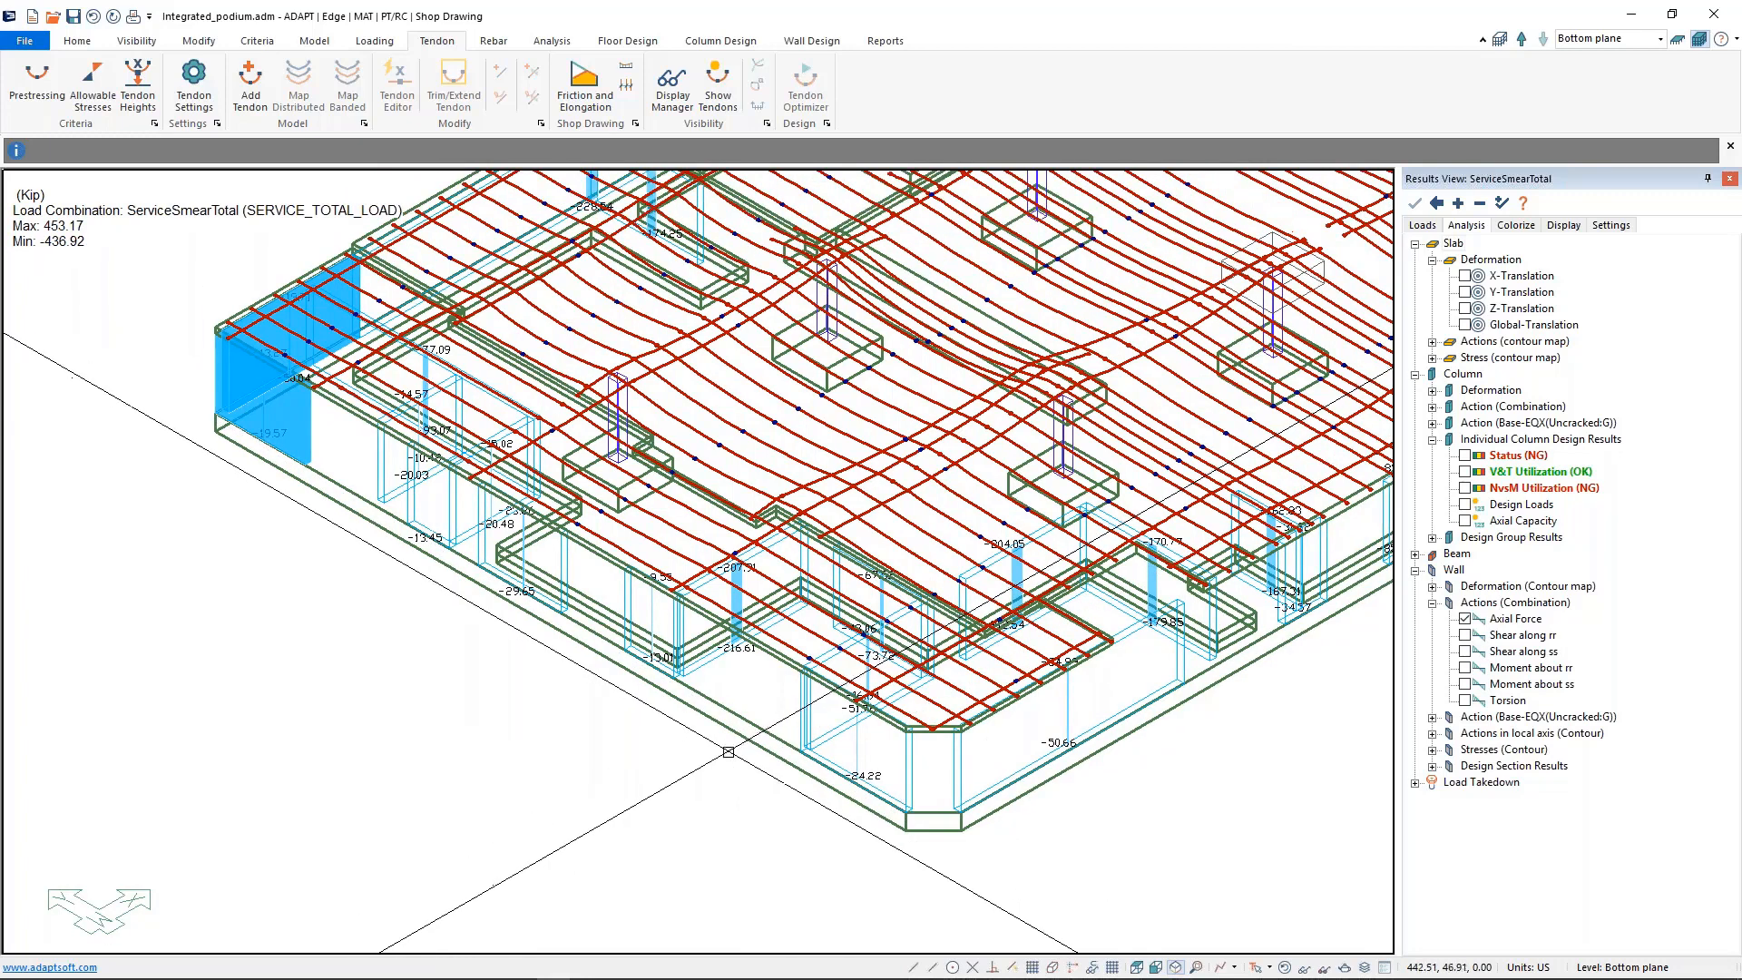
- Add a combination usage named Lateral Strength in the stiffness modifiers of the wall beside the podium's chamfered corner
{"action": "double_click", "coordinate": [857, 716]}
{"action": "left_click_drag", "start_coordinate": [238, 13], "coordinate": [628, 290]}
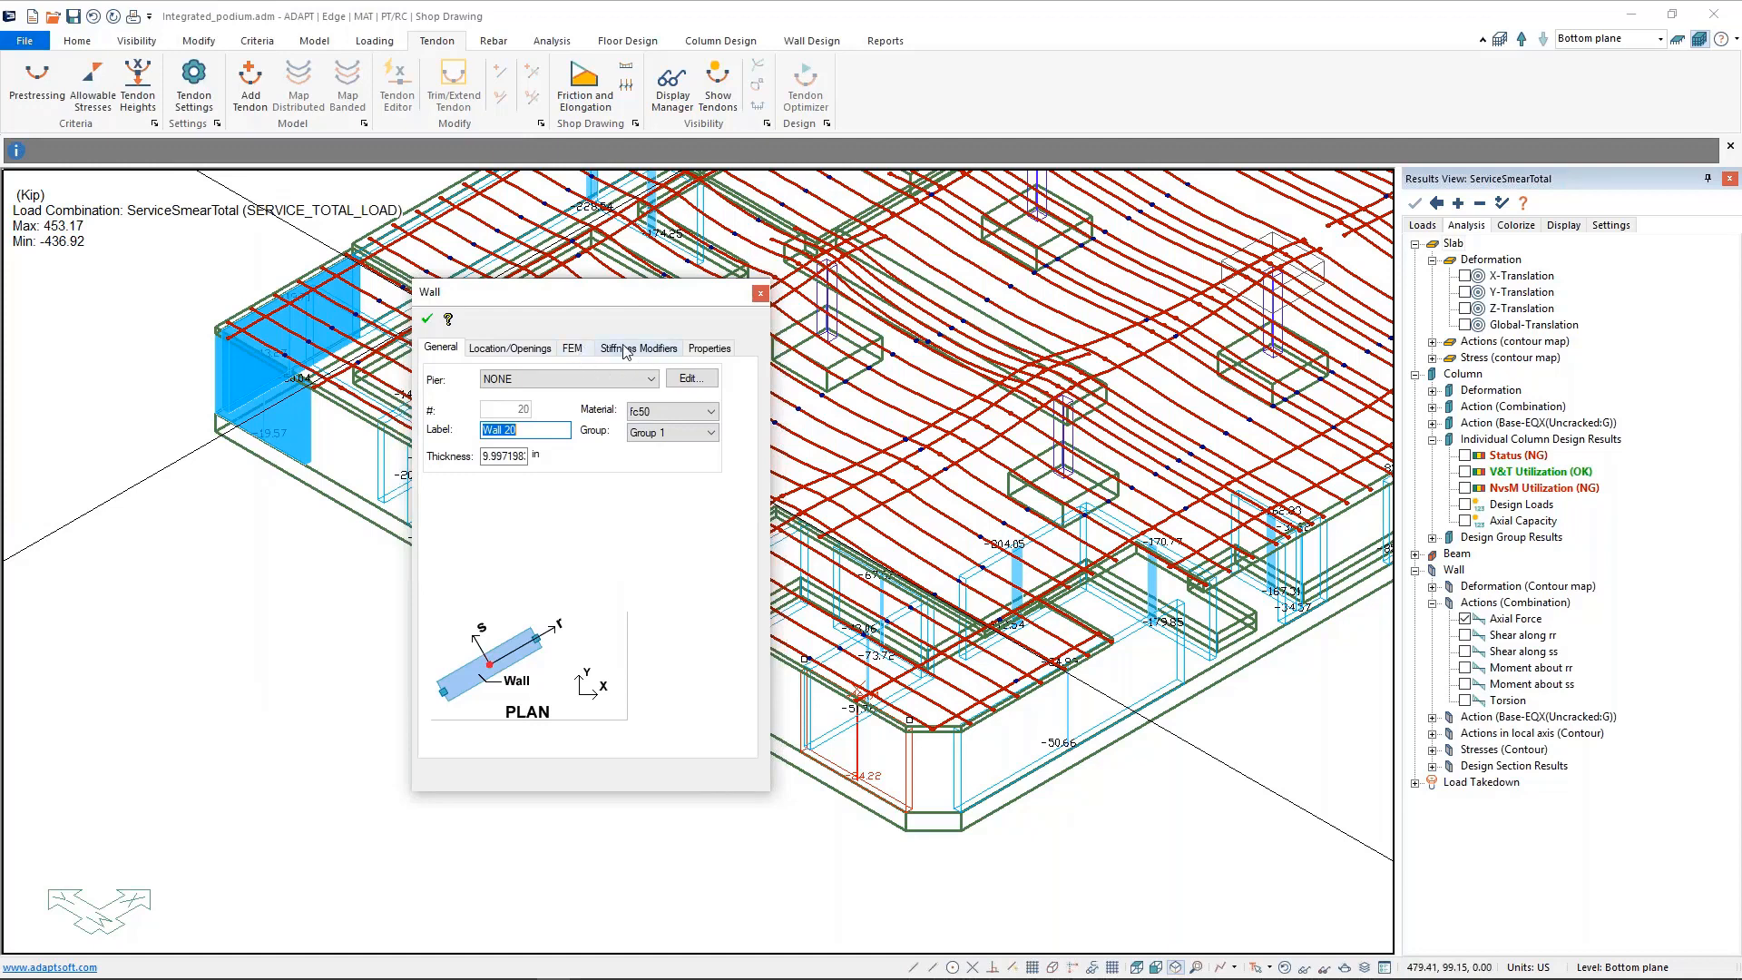
{"action": "key", "text": "ctrl+Tab"}
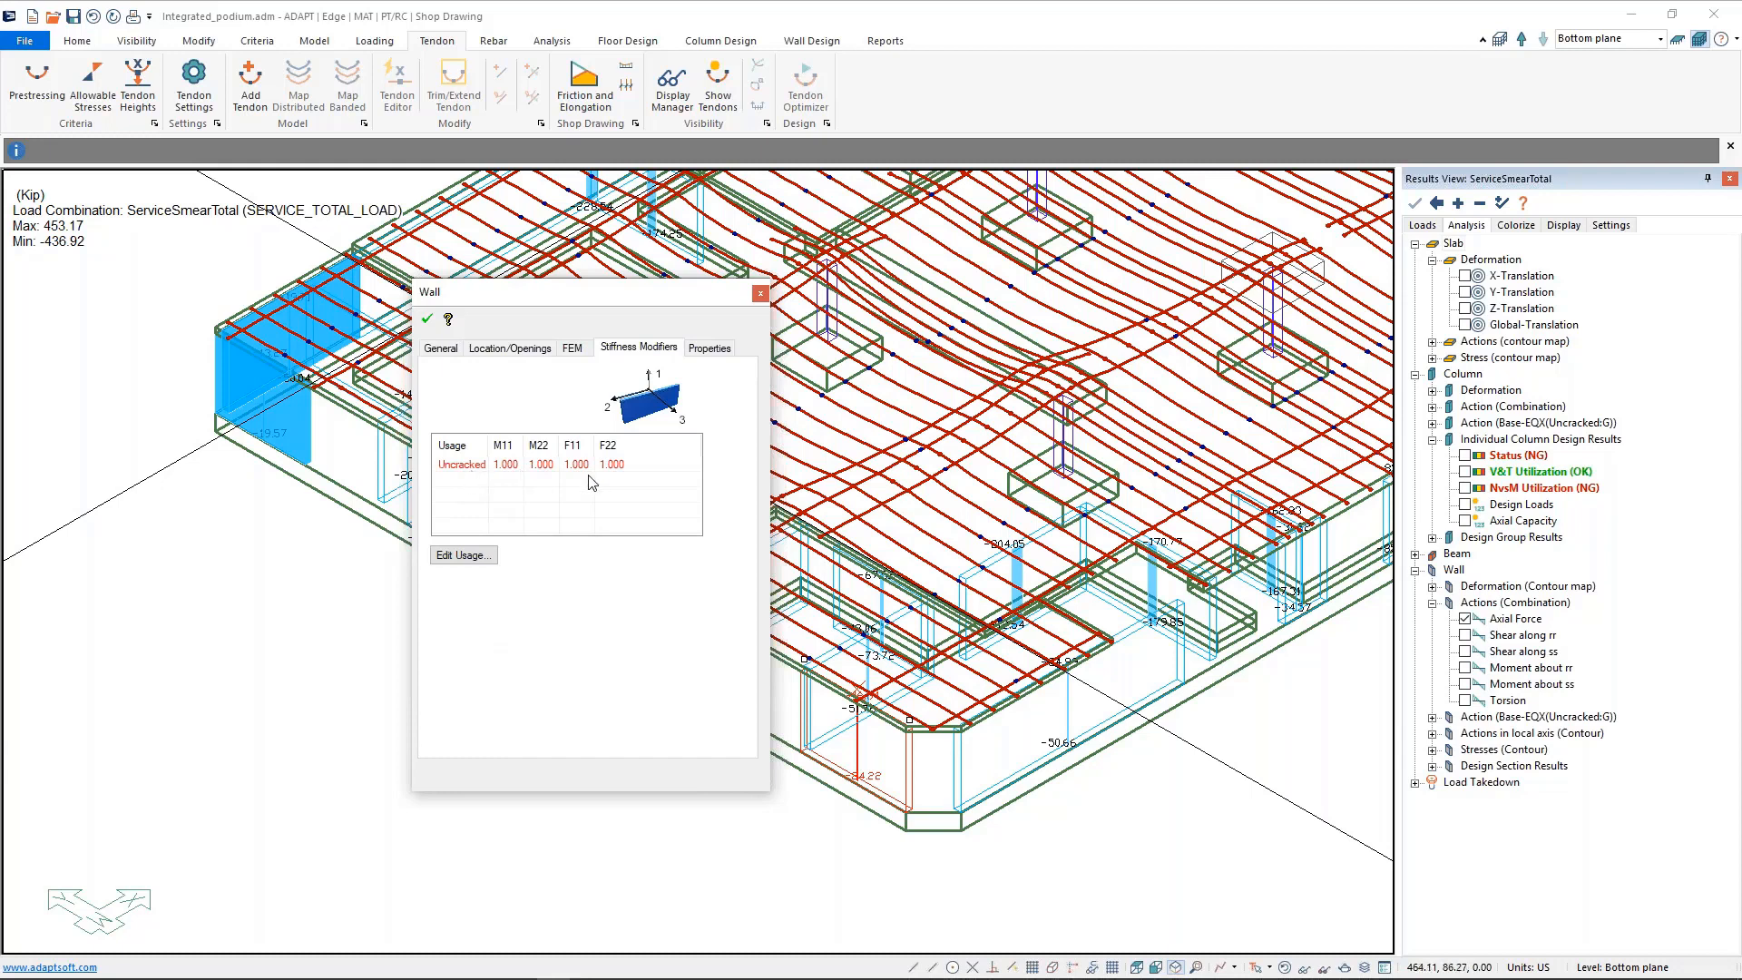
{"action": "left_click", "coordinate": [457, 558]}
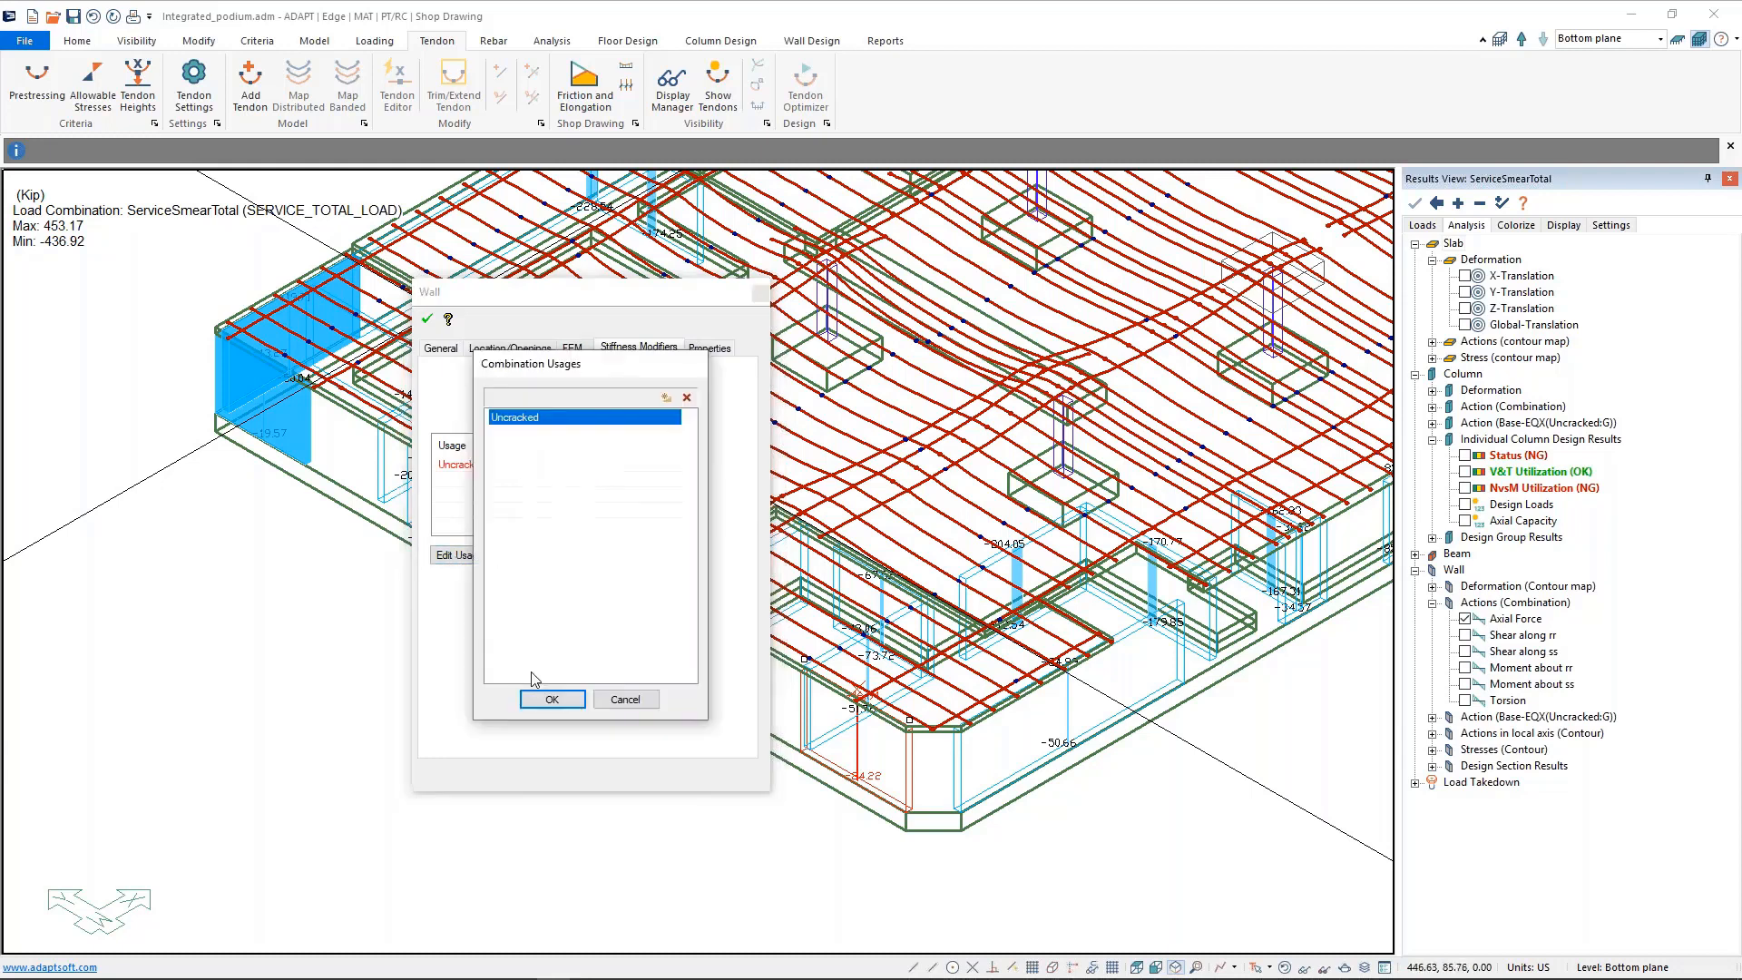
{"action": "left_click", "coordinate": [667, 398]}
{"action": "type", "text": "L"}
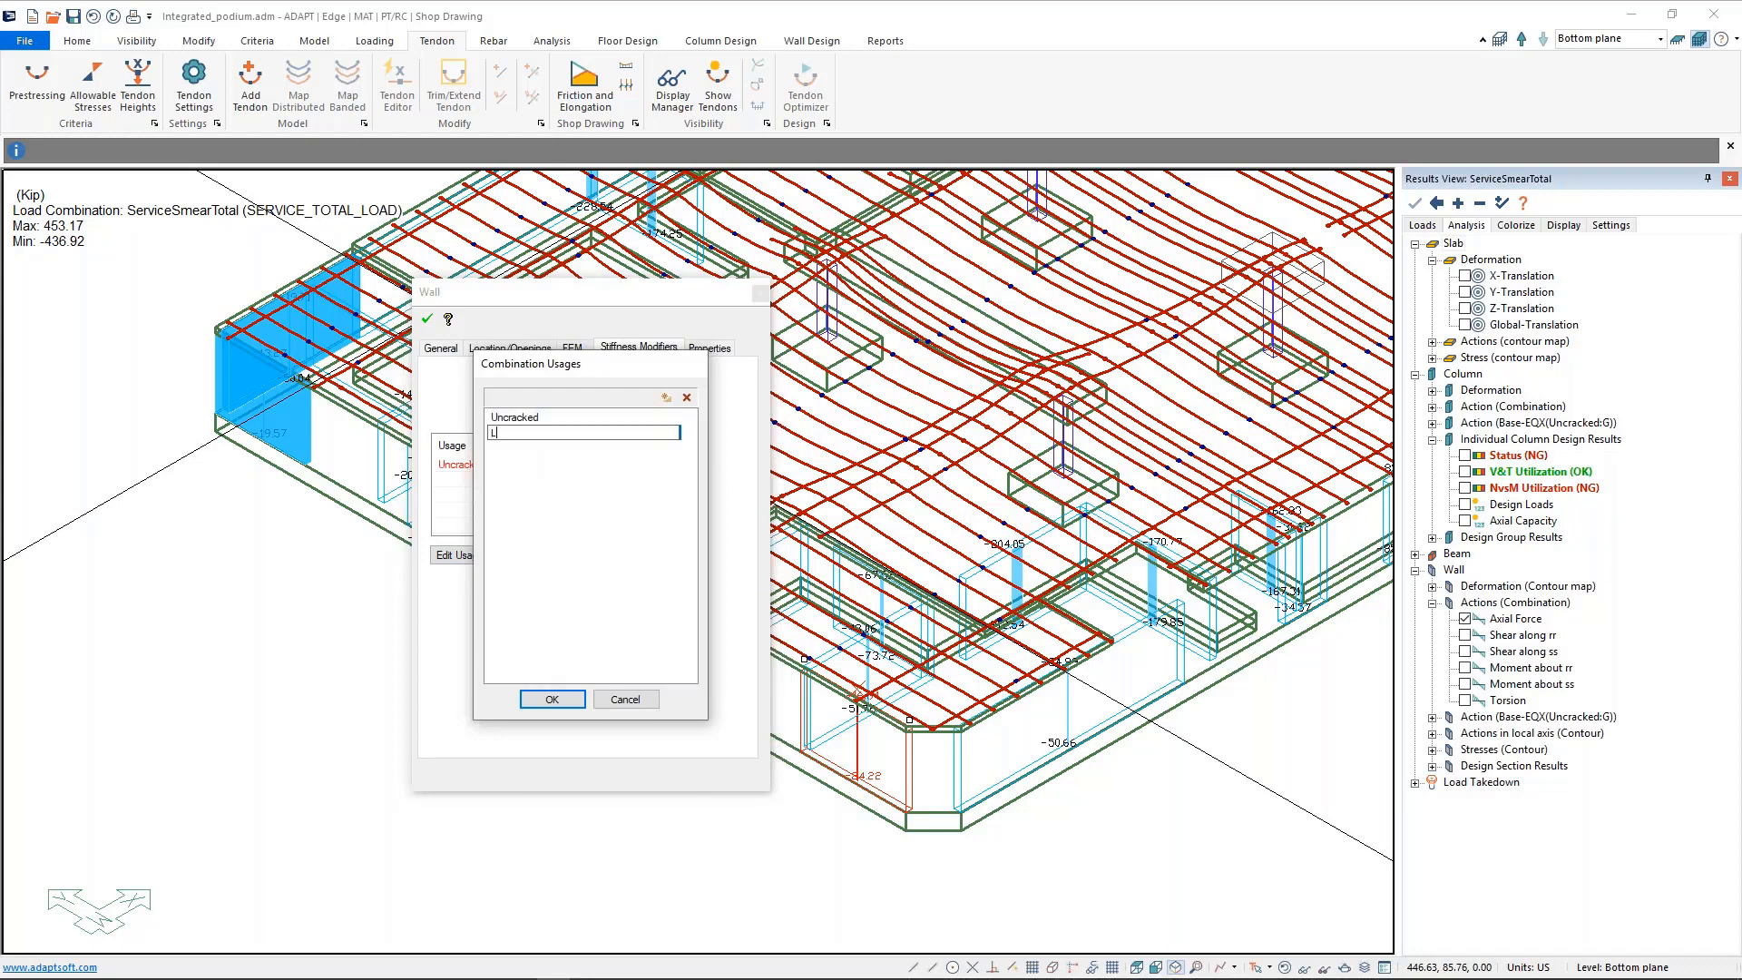
{"action": "type", "text": "ateral Strength"}
{"action": "key", "text": "Return"}
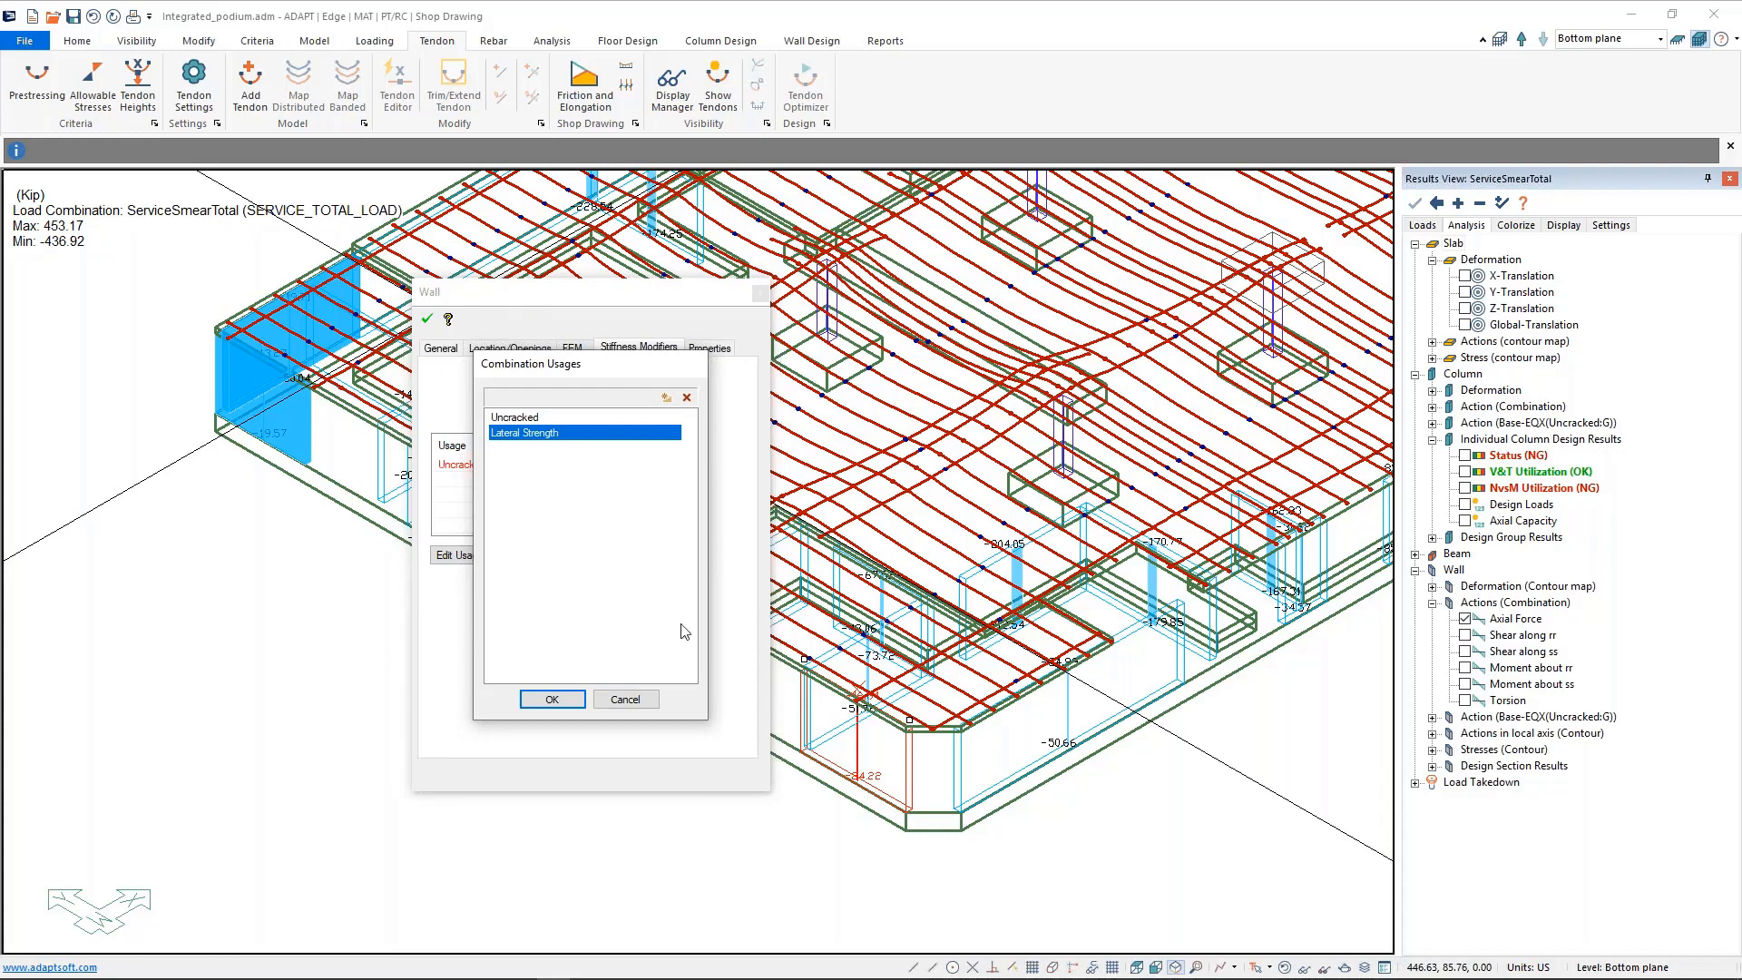
{"action": "left_click", "coordinate": [553, 699]}
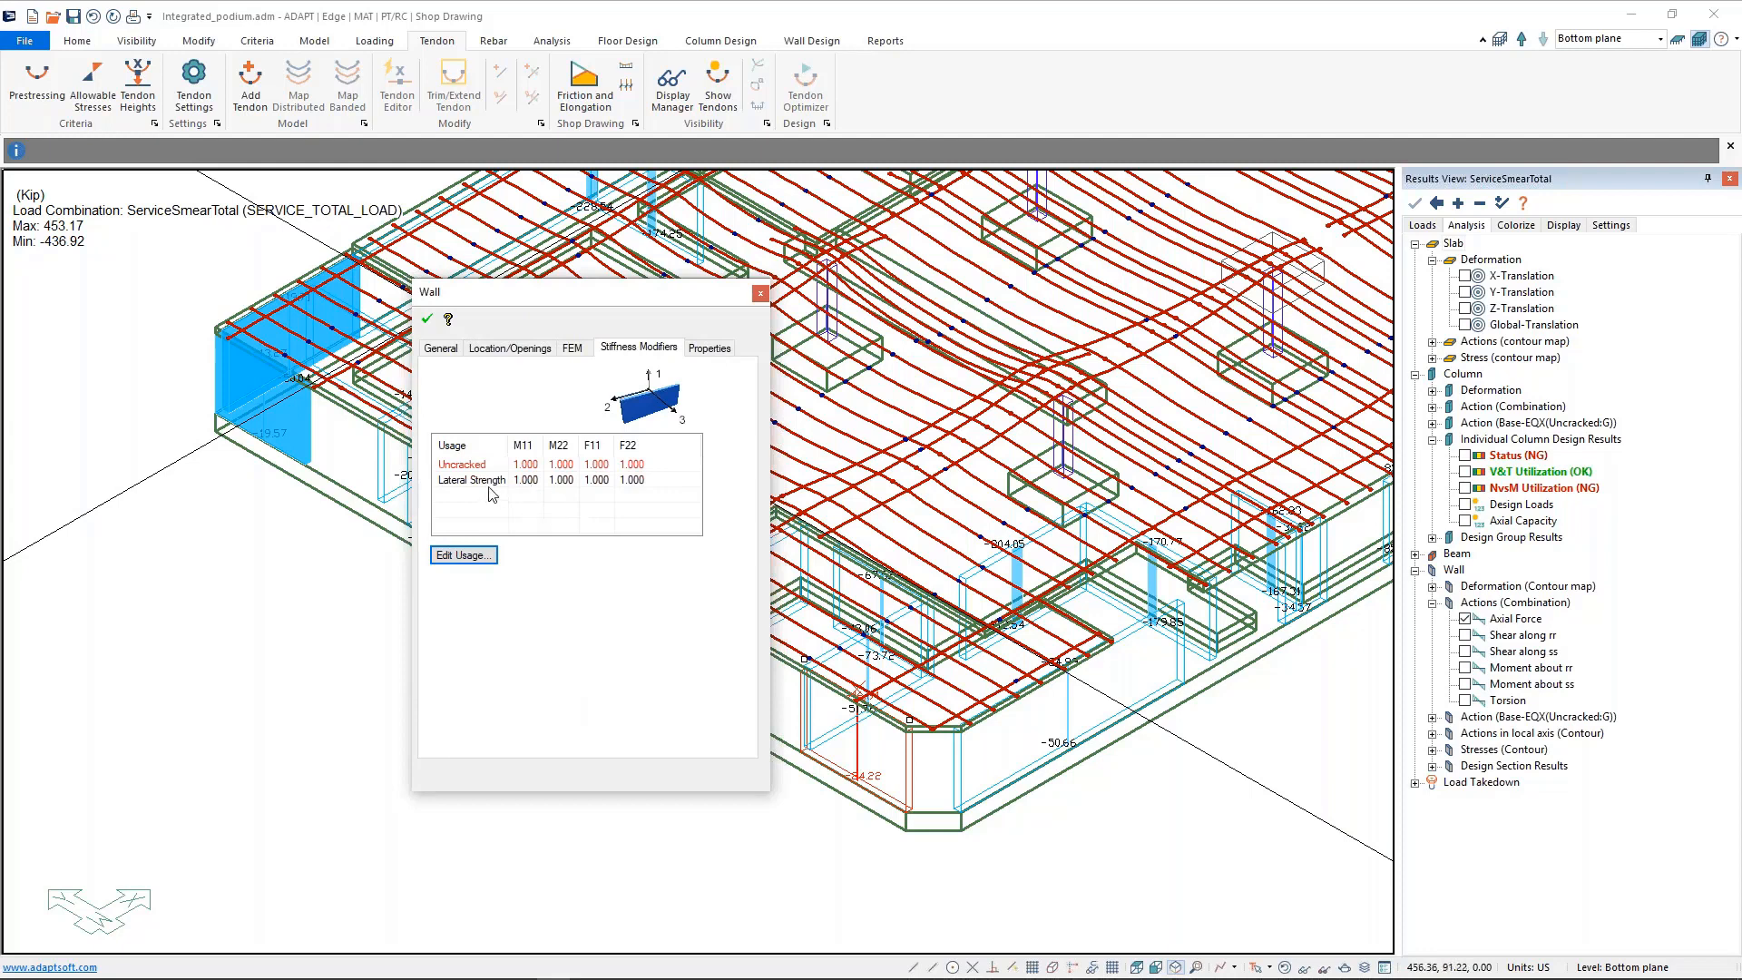
{"action": "left_click", "coordinate": [486, 482]}
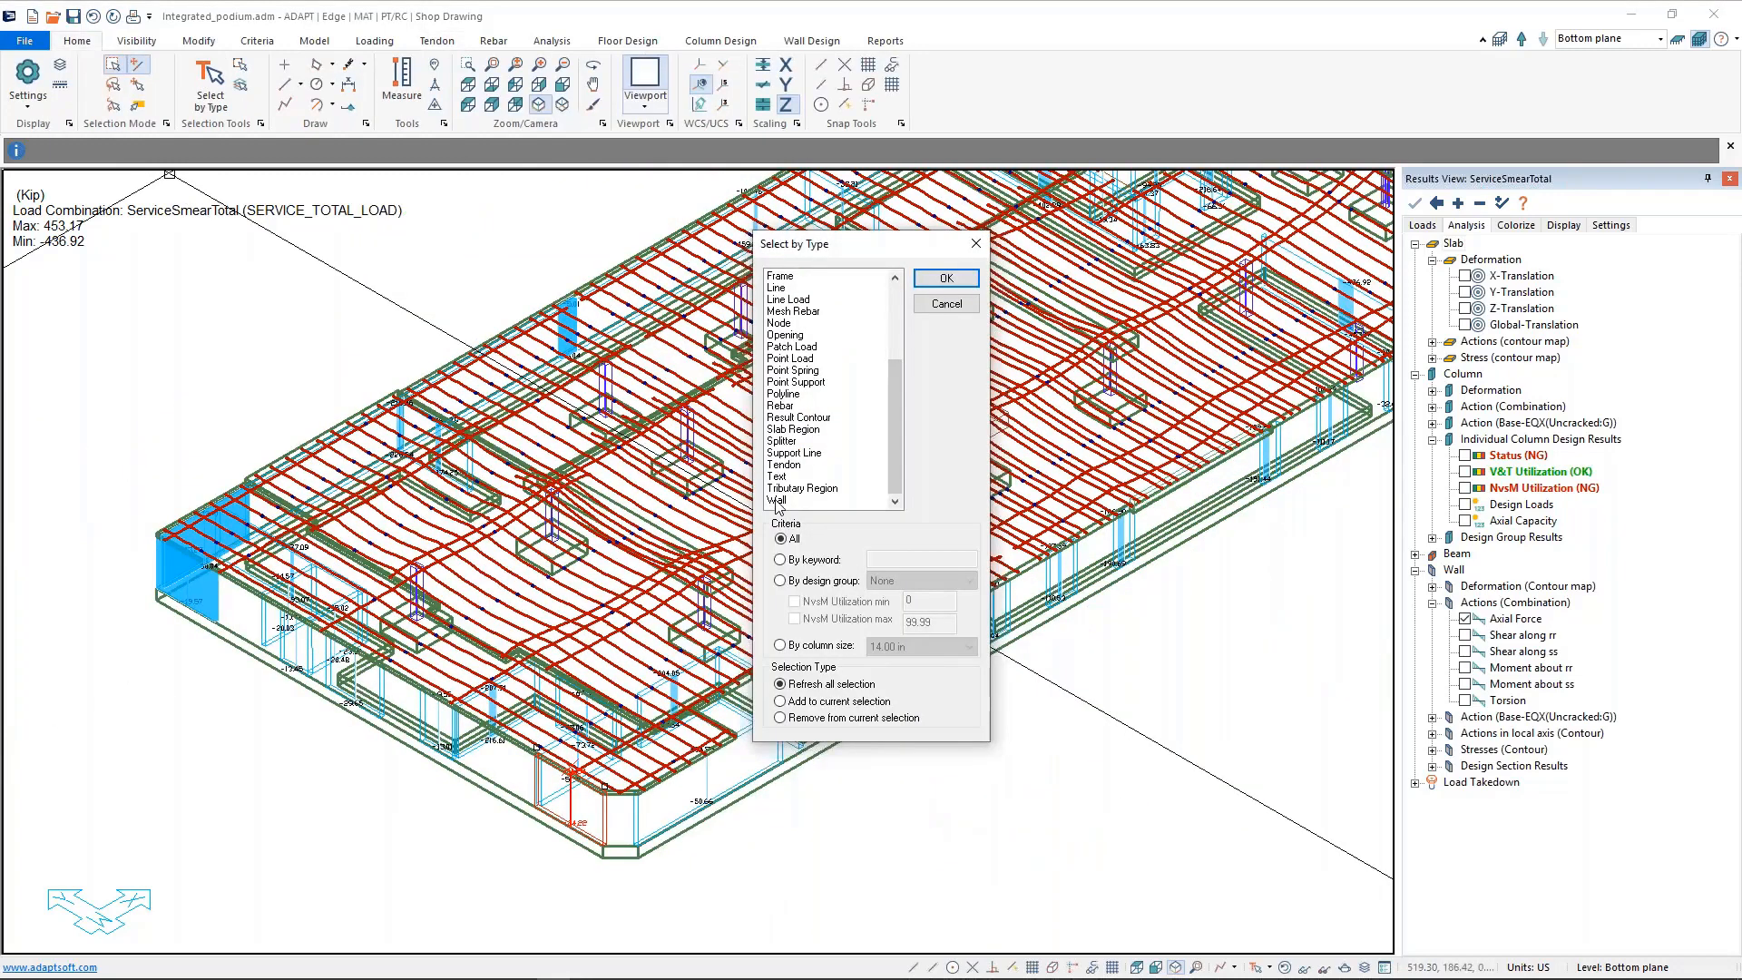
- Select all walls by type, enable stiffness editing for them in the item properties, and close without applying
{"action": "left_click", "coordinate": [777, 499]}
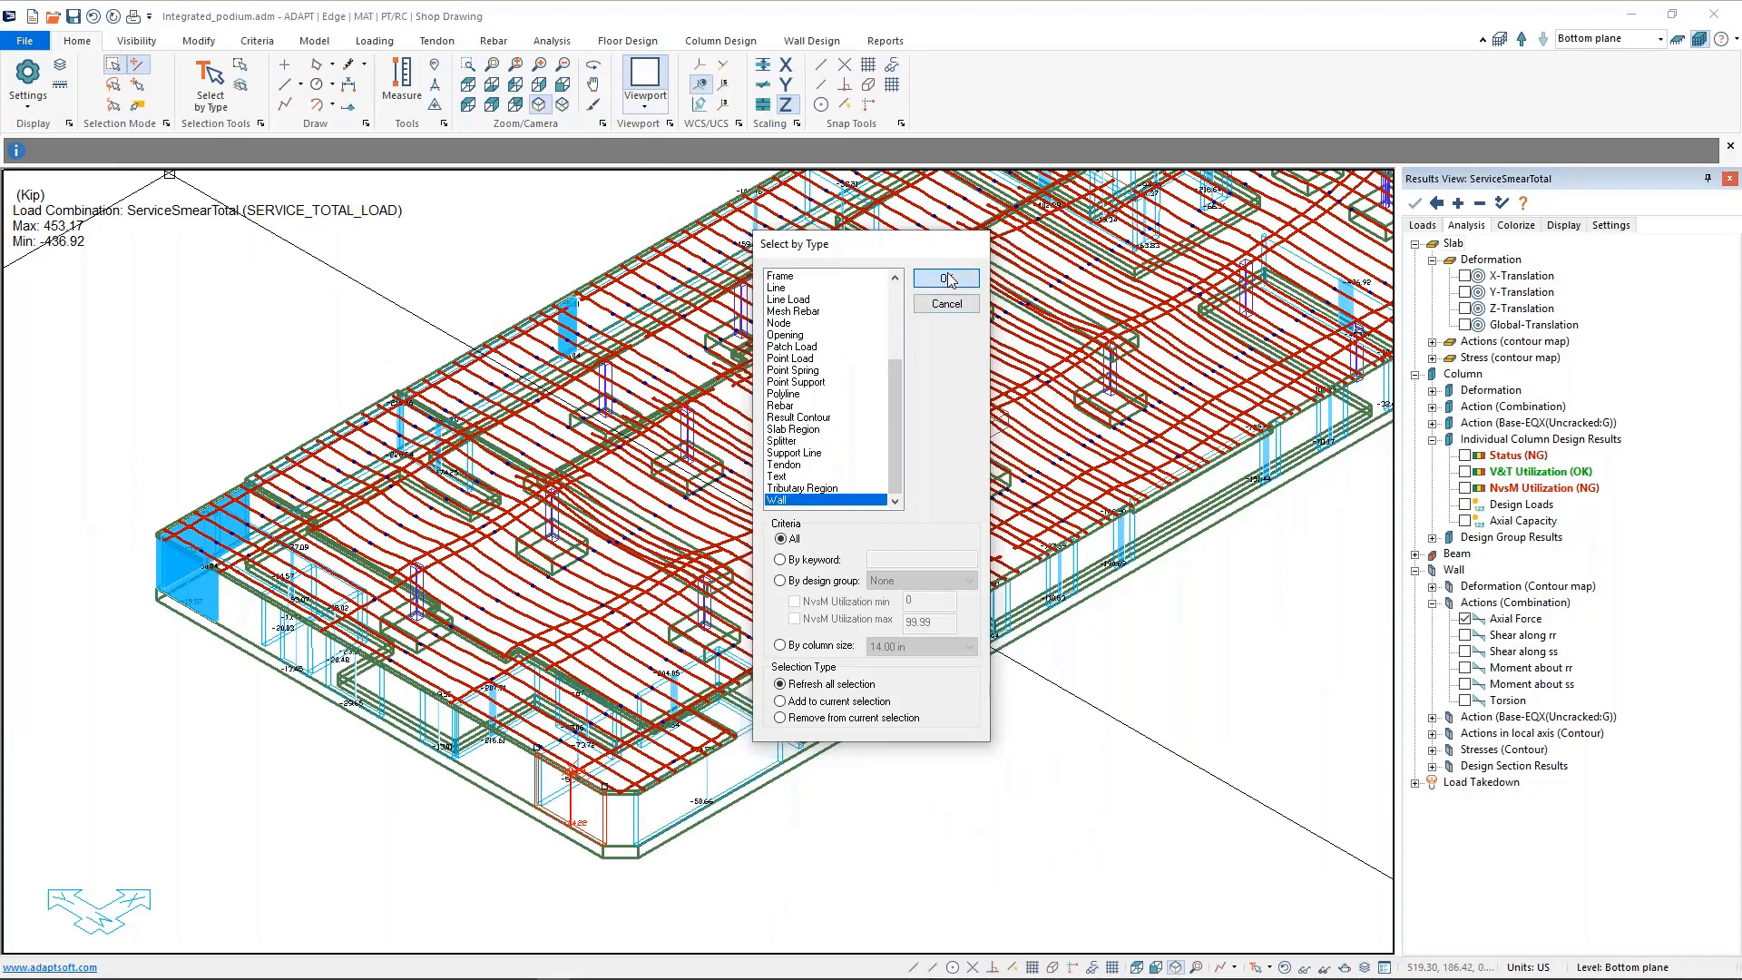
{"action": "left_click", "coordinate": [946, 278]}
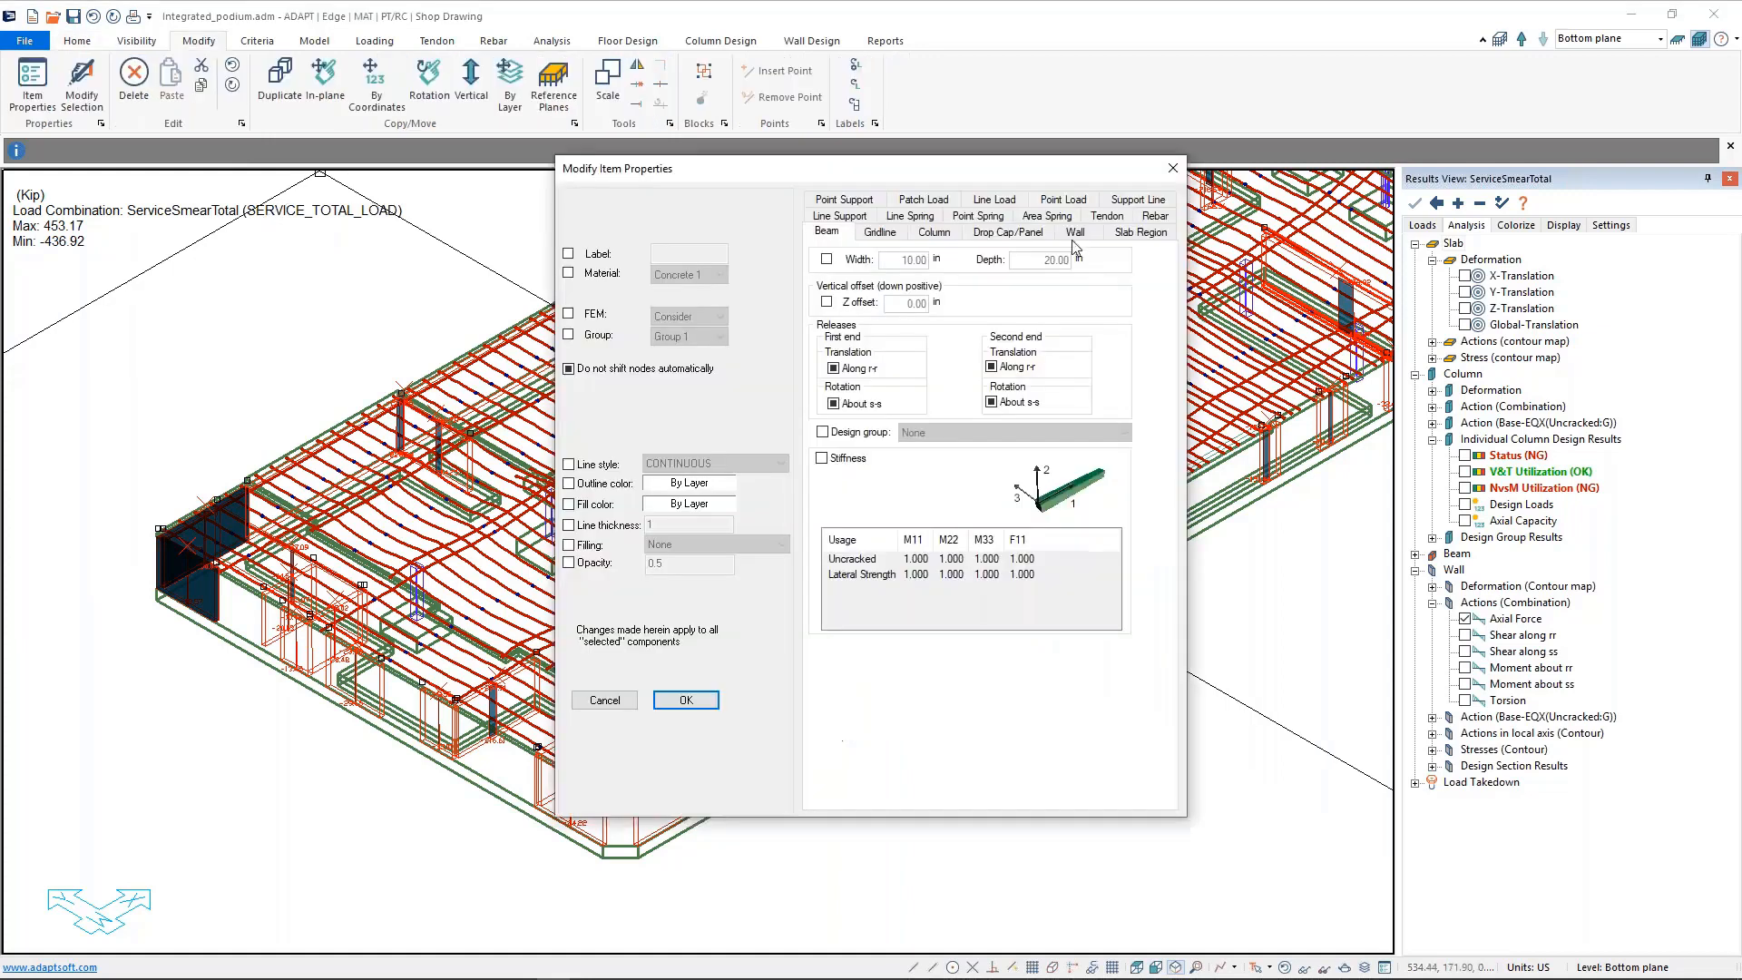
{"action": "left_click", "coordinate": [1075, 232]}
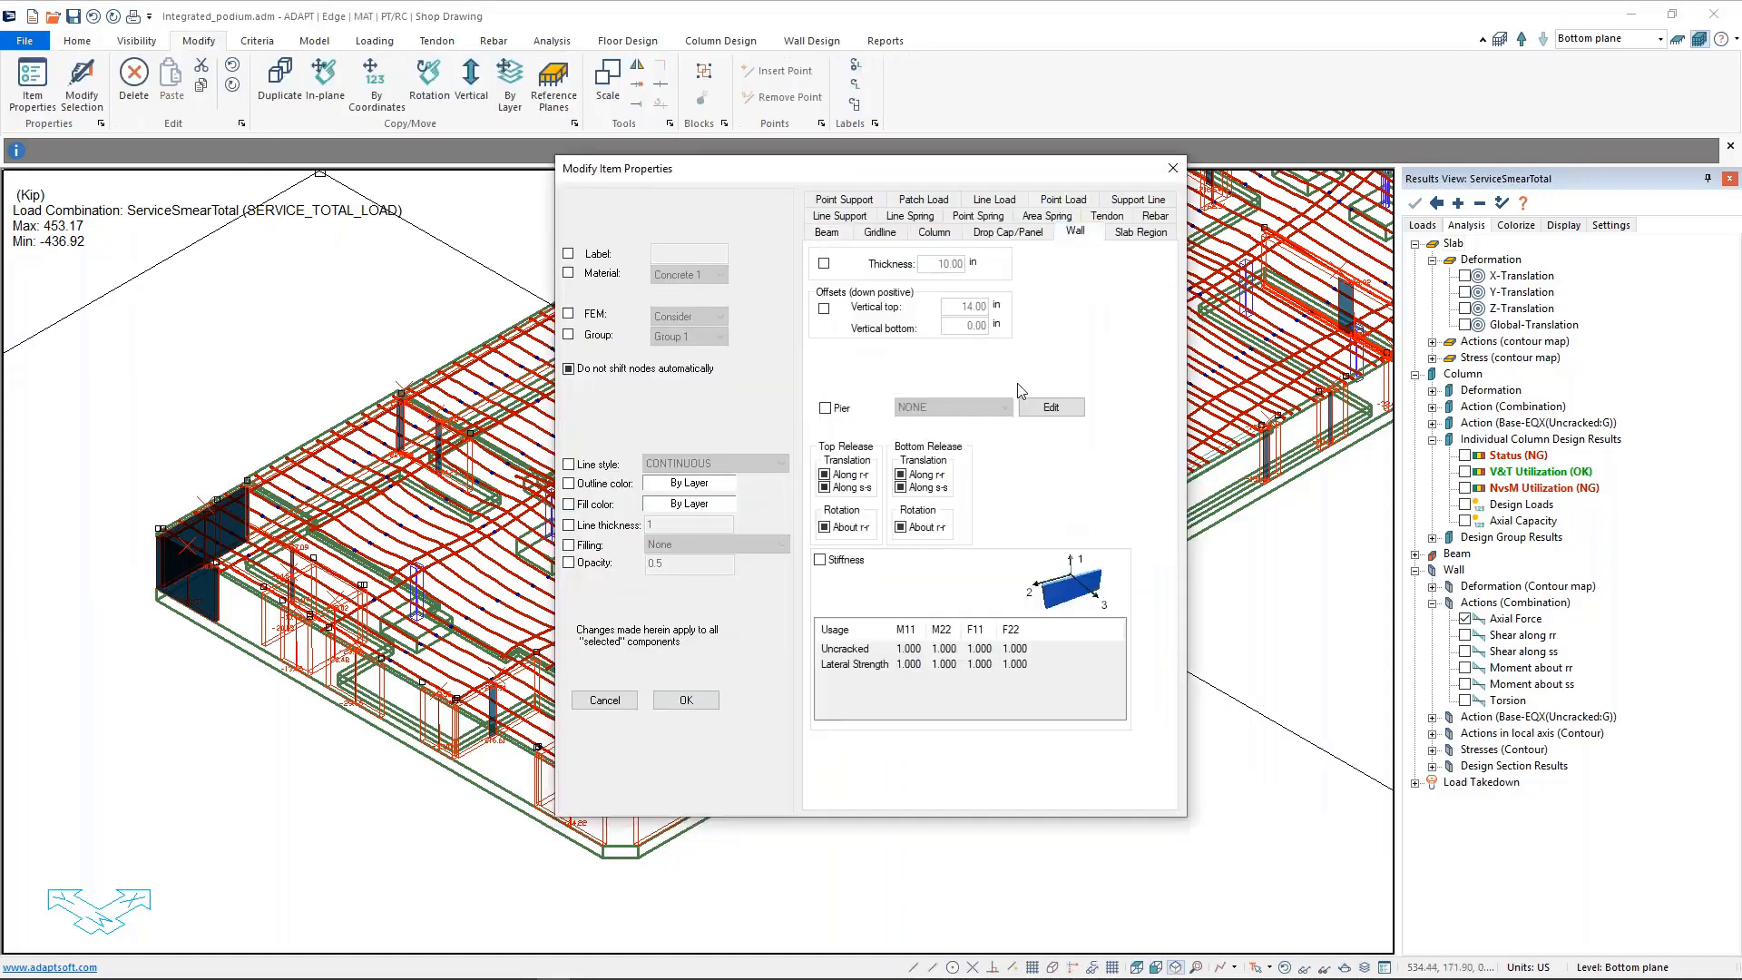
{"action": "left_click", "coordinate": [817, 557]}
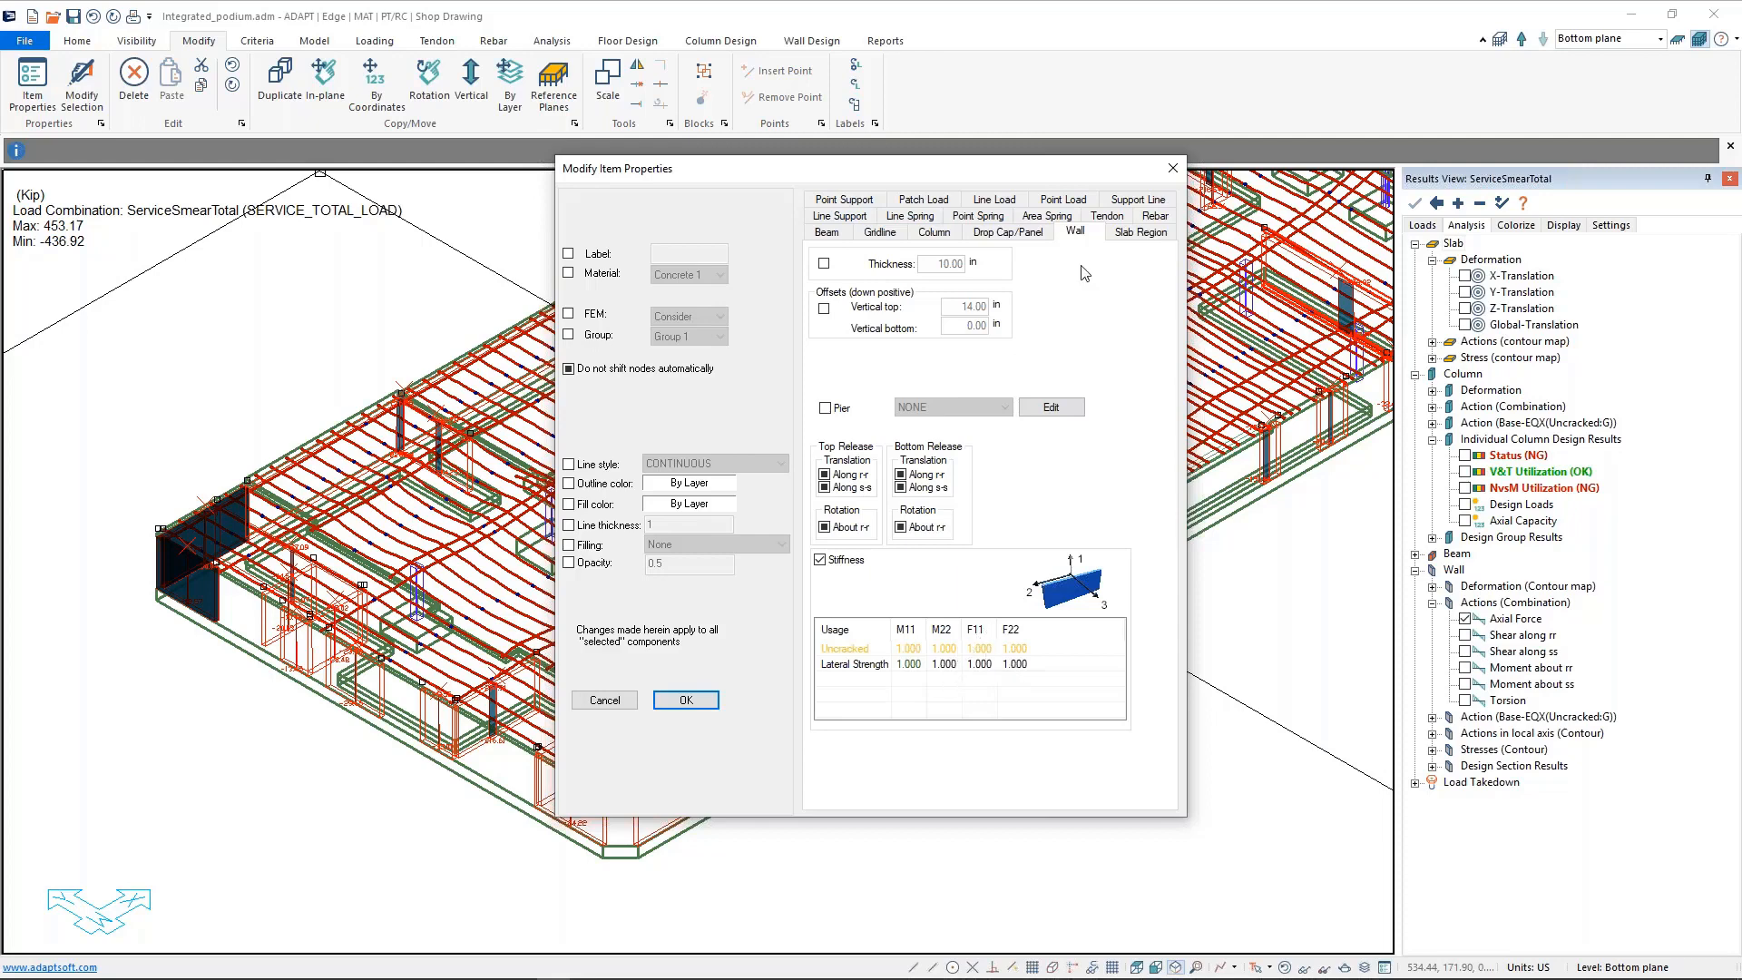
{"action": "left_click", "coordinate": [1168, 180]}
{"action": "scroll", "coordinate": [967, 596], "scroll_direction": "up", "scroll_amount": 6}
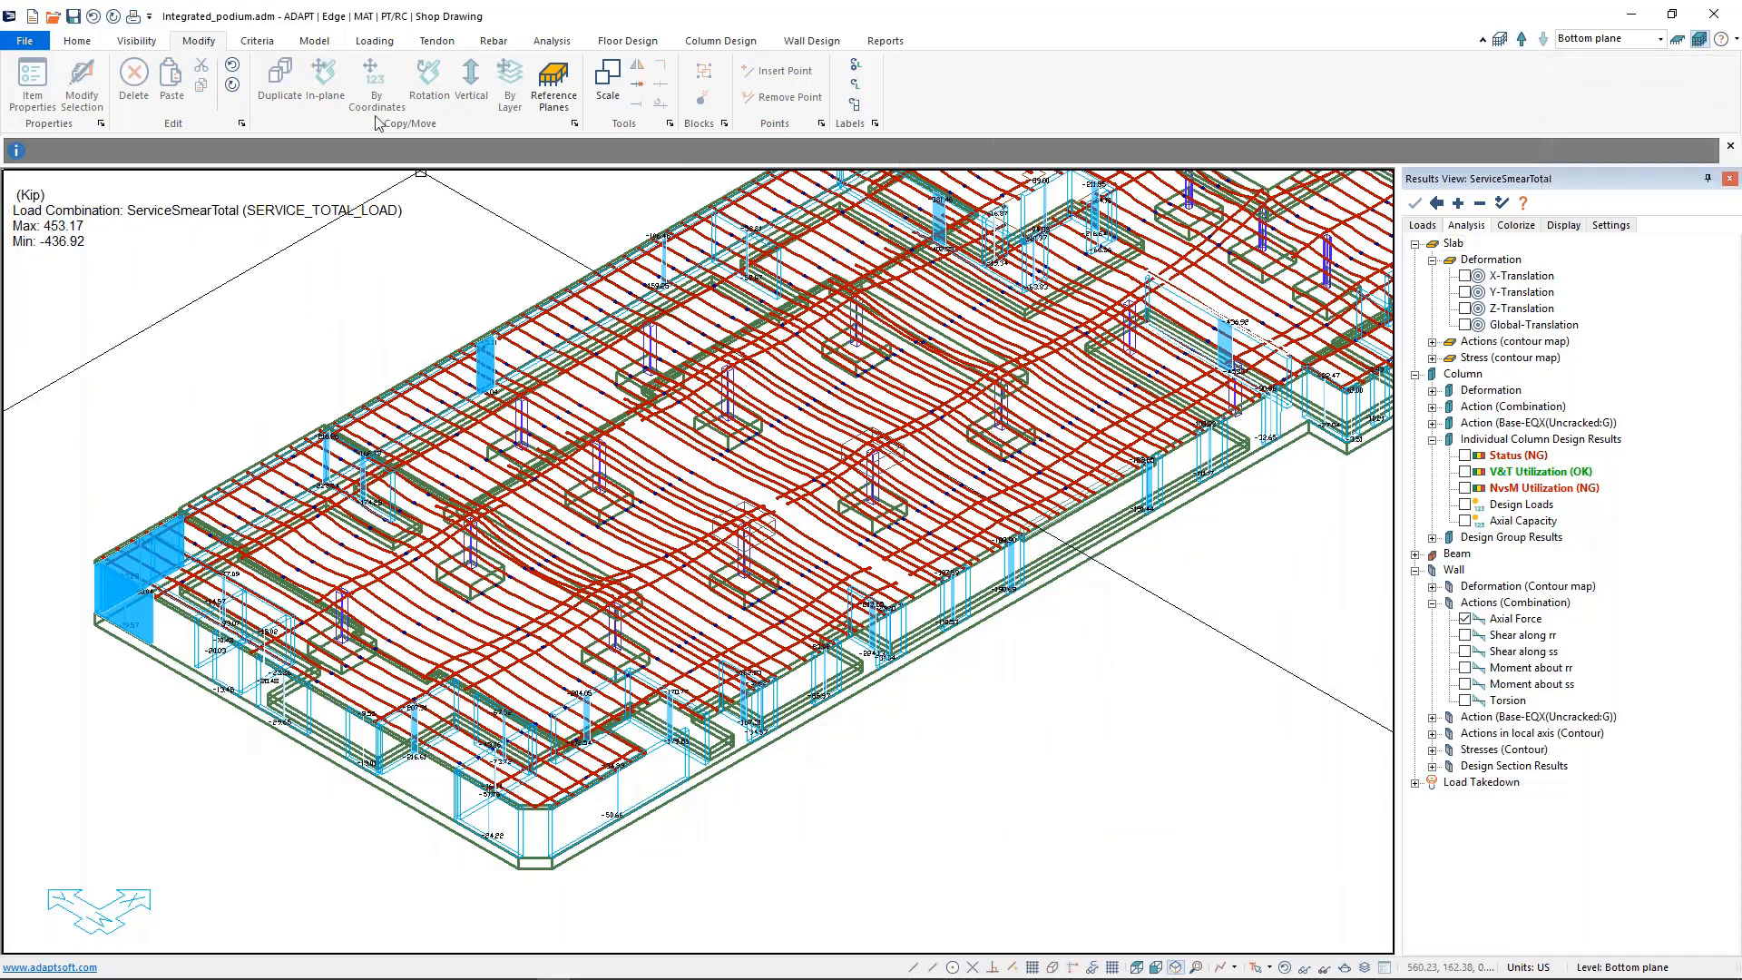
- Try Lateral Strength stiffness modifiers with the load combinations matching "eq" in the analysis options, and cancel without running the analysis
{"action": "left_click", "coordinate": [552, 41]}
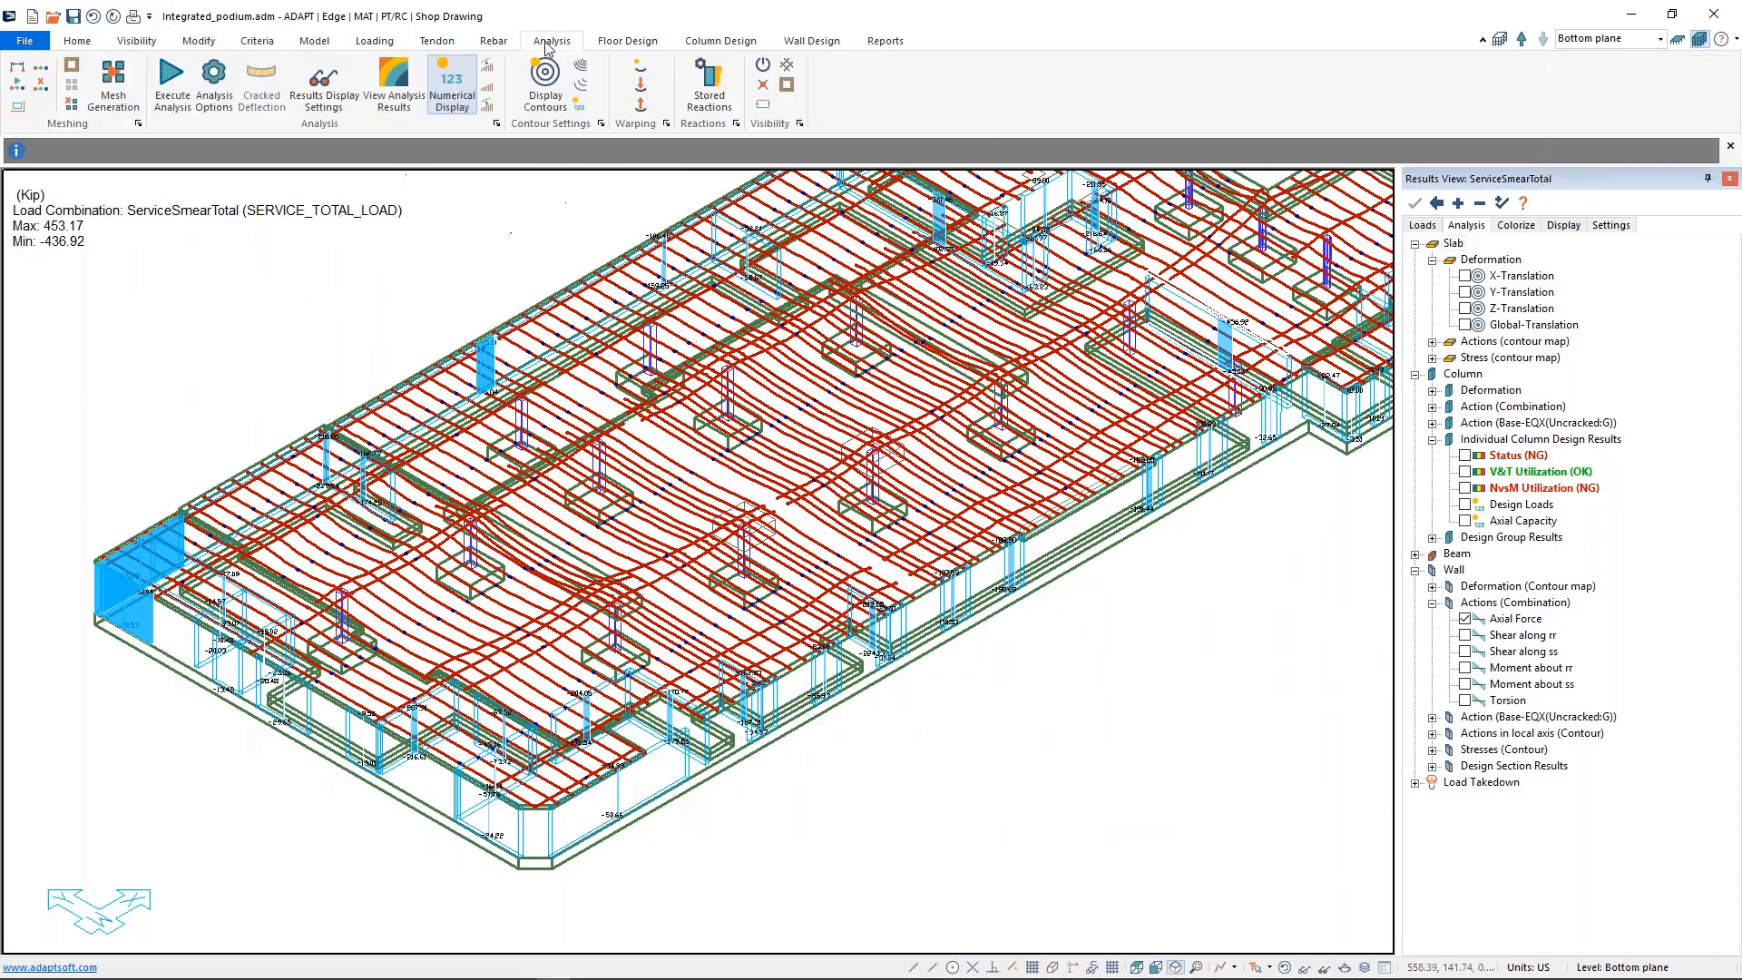
{"action": "left_click", "coordinate": [171, 89]}
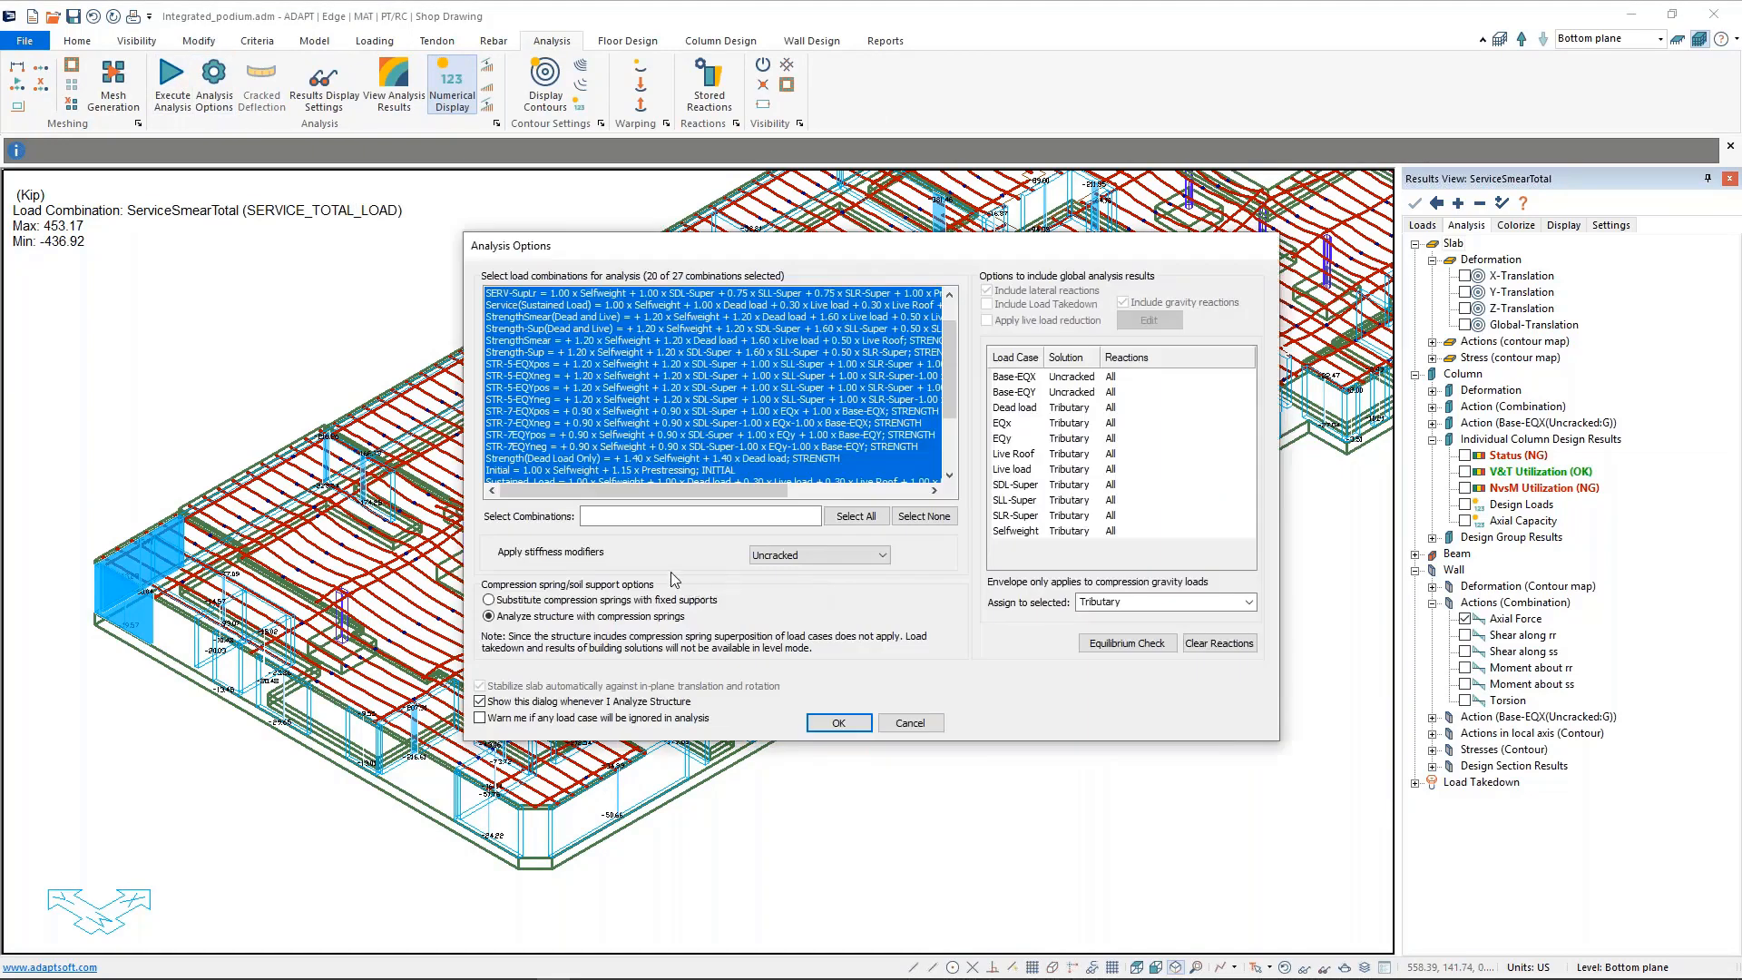
{"action": "left_click", "coordinate": [815, 552]}
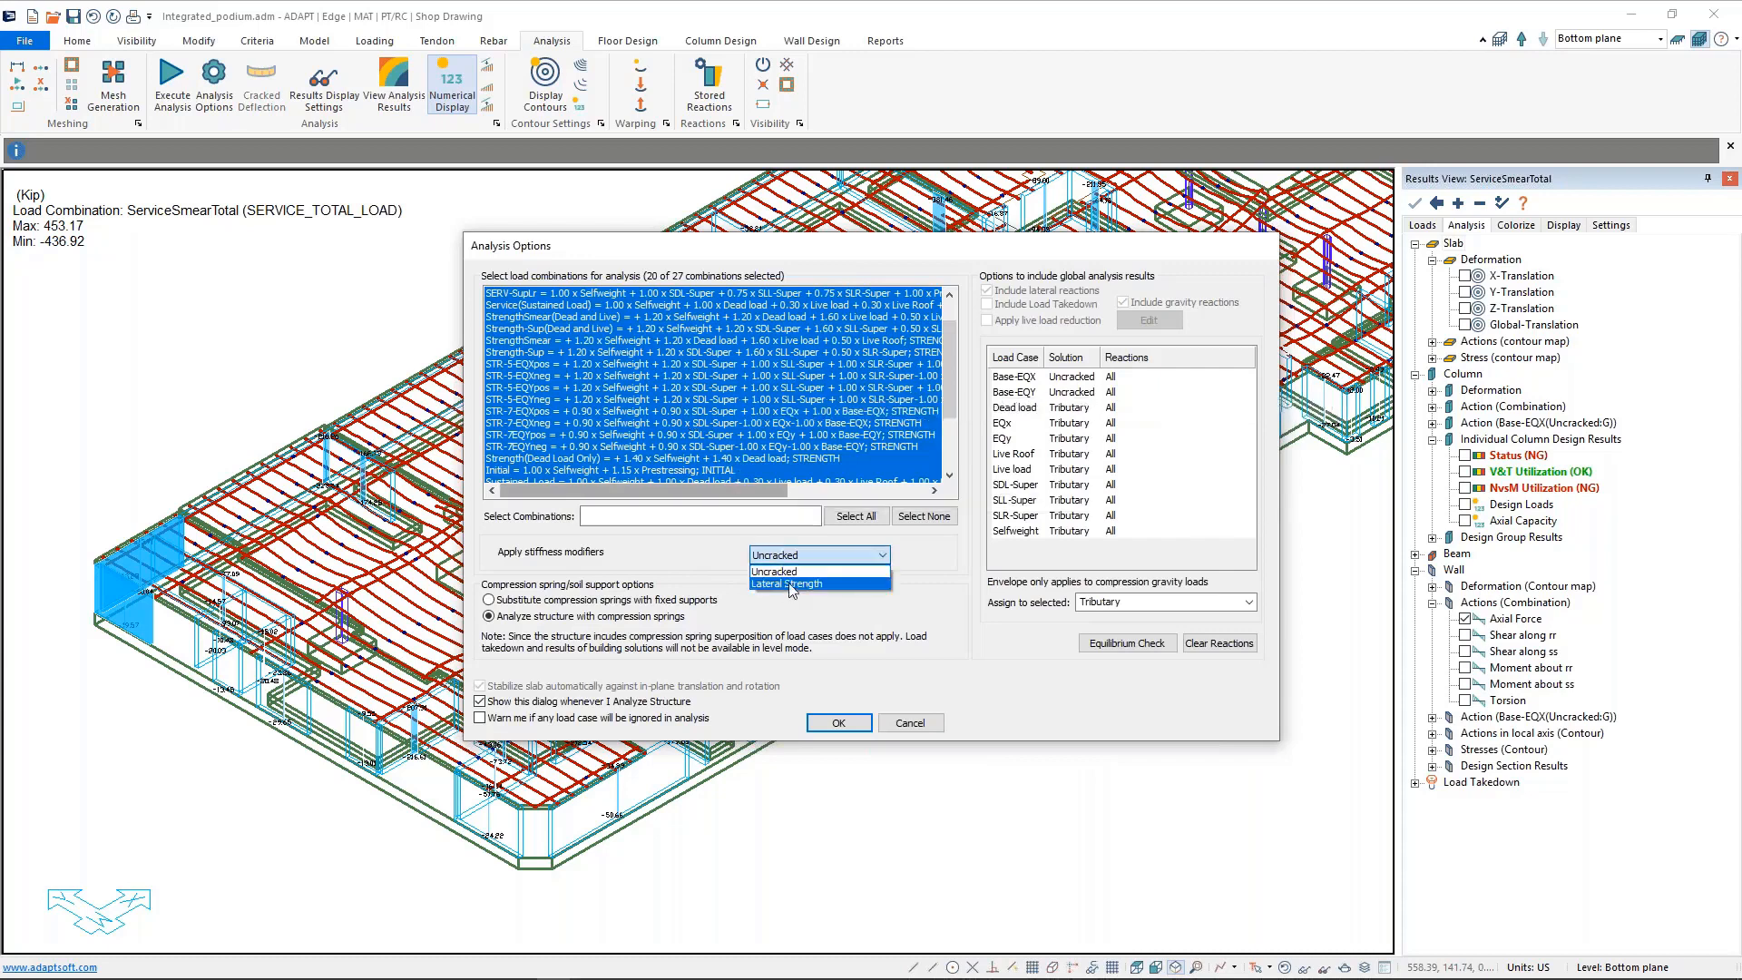
{"action": "left_click", "coordinate": [789, 584]}
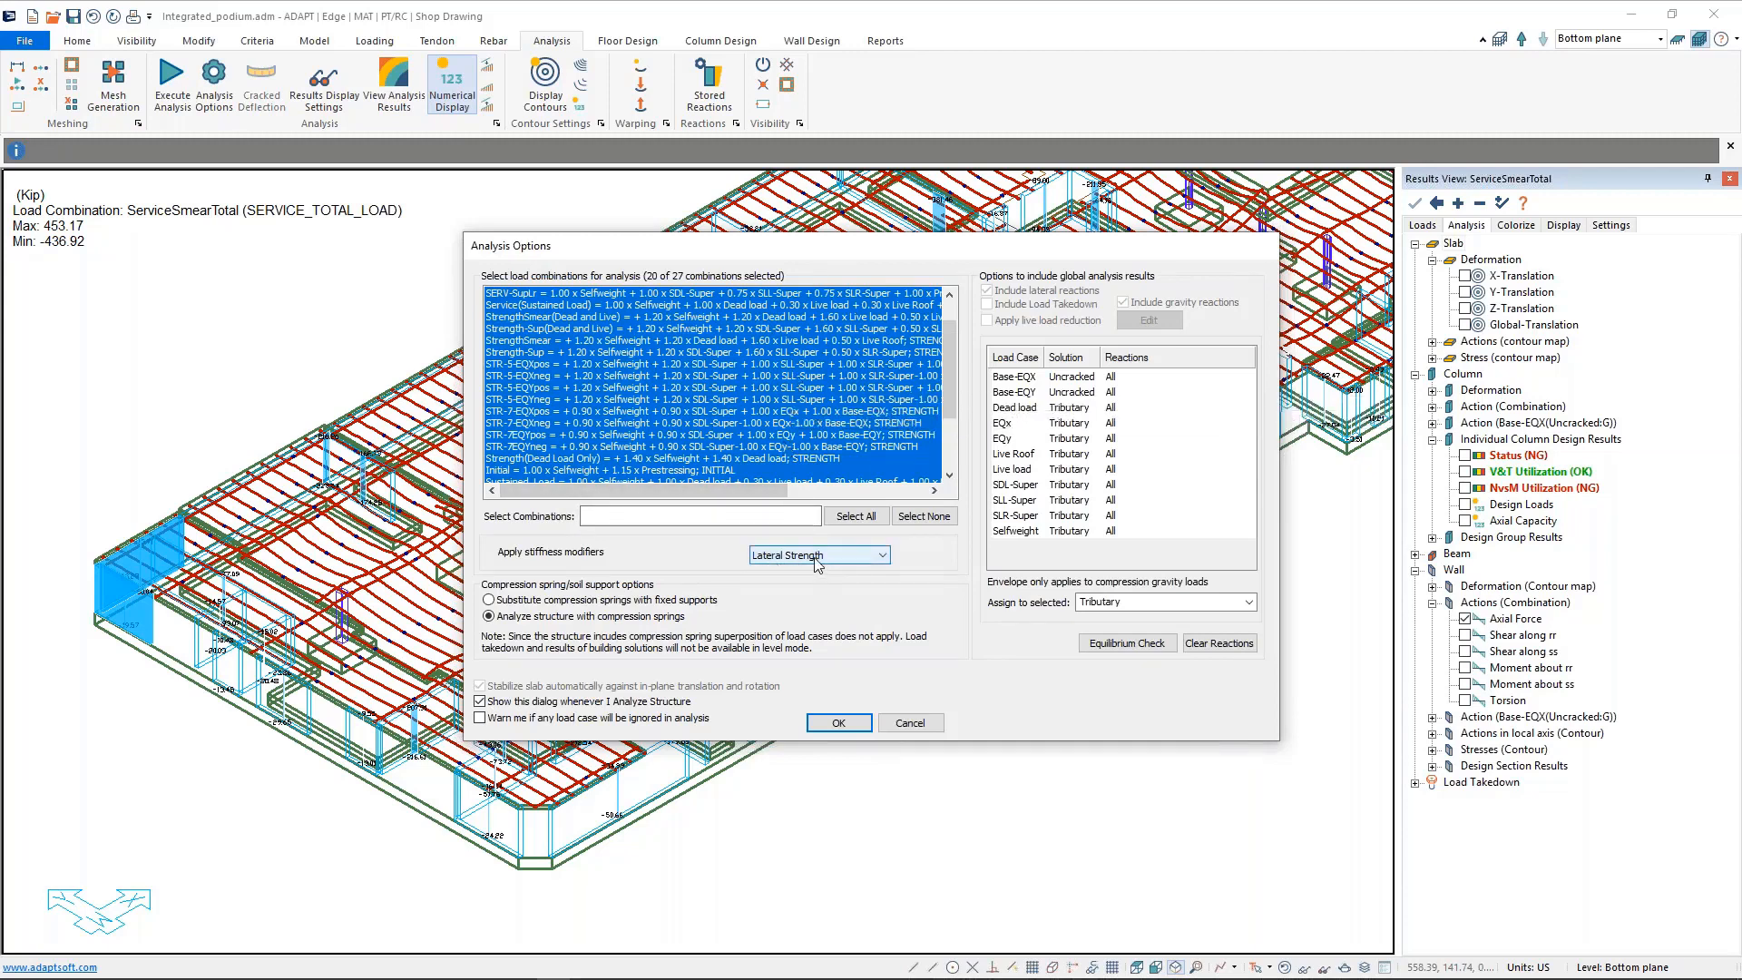
{"action": "left_click", "coordinate": [786, 519]}
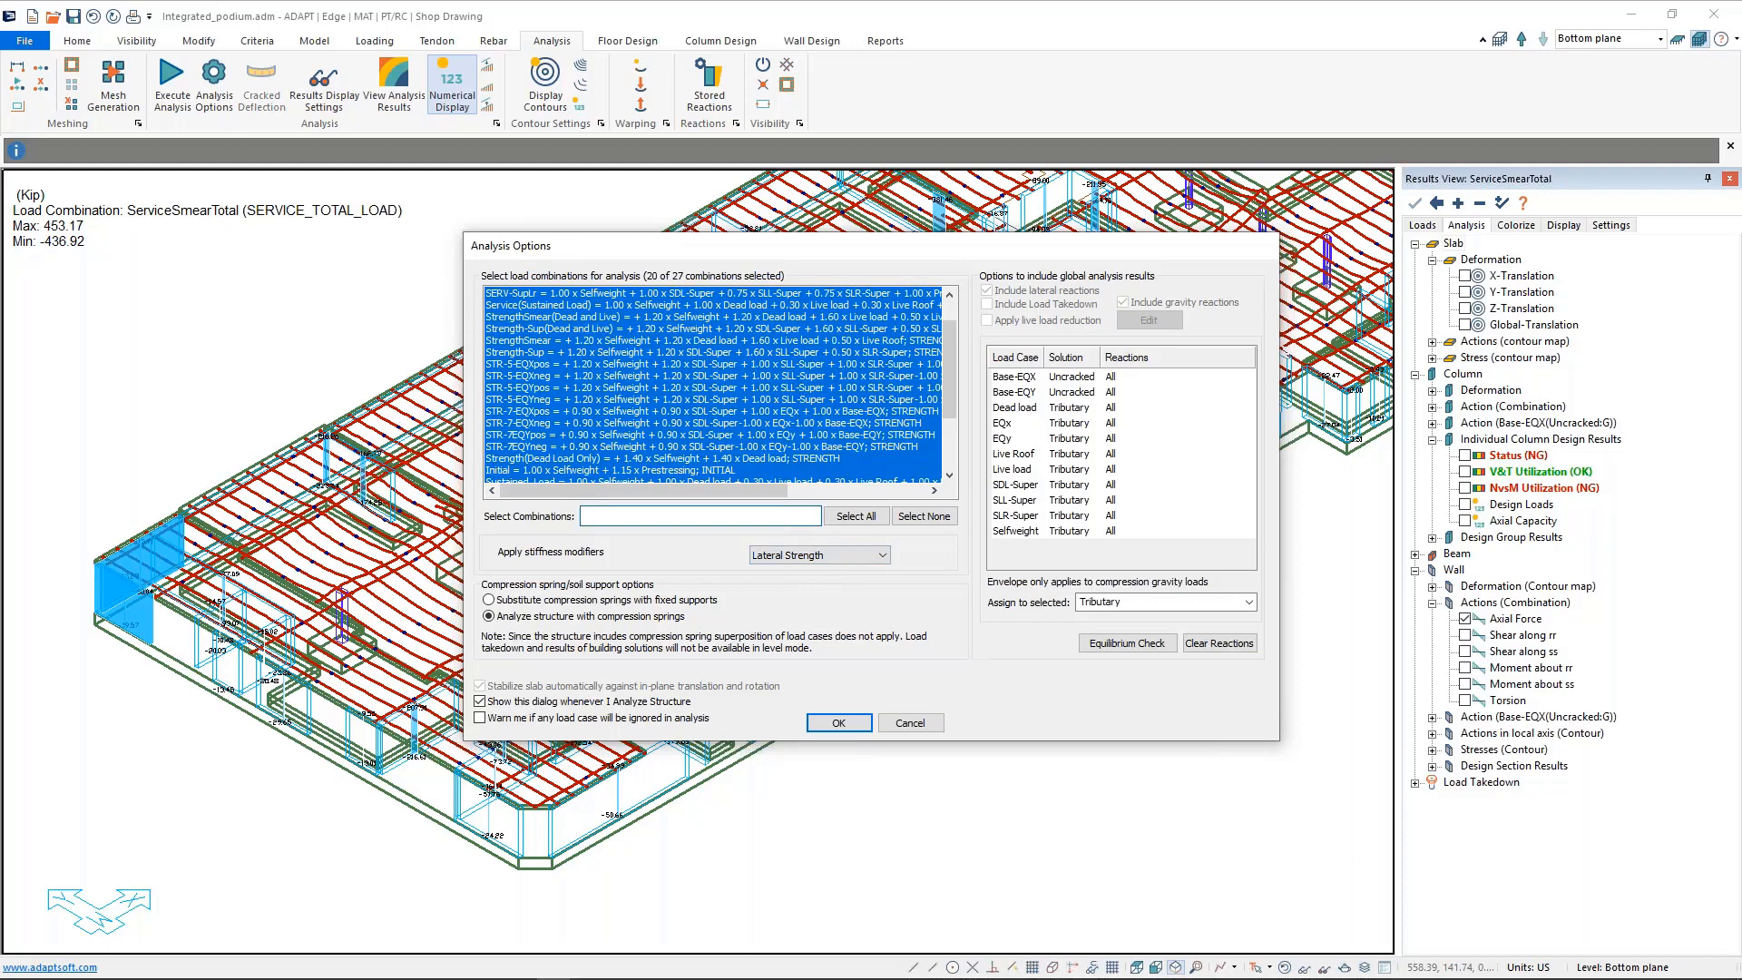
{"action": "type", "text": "eq"}
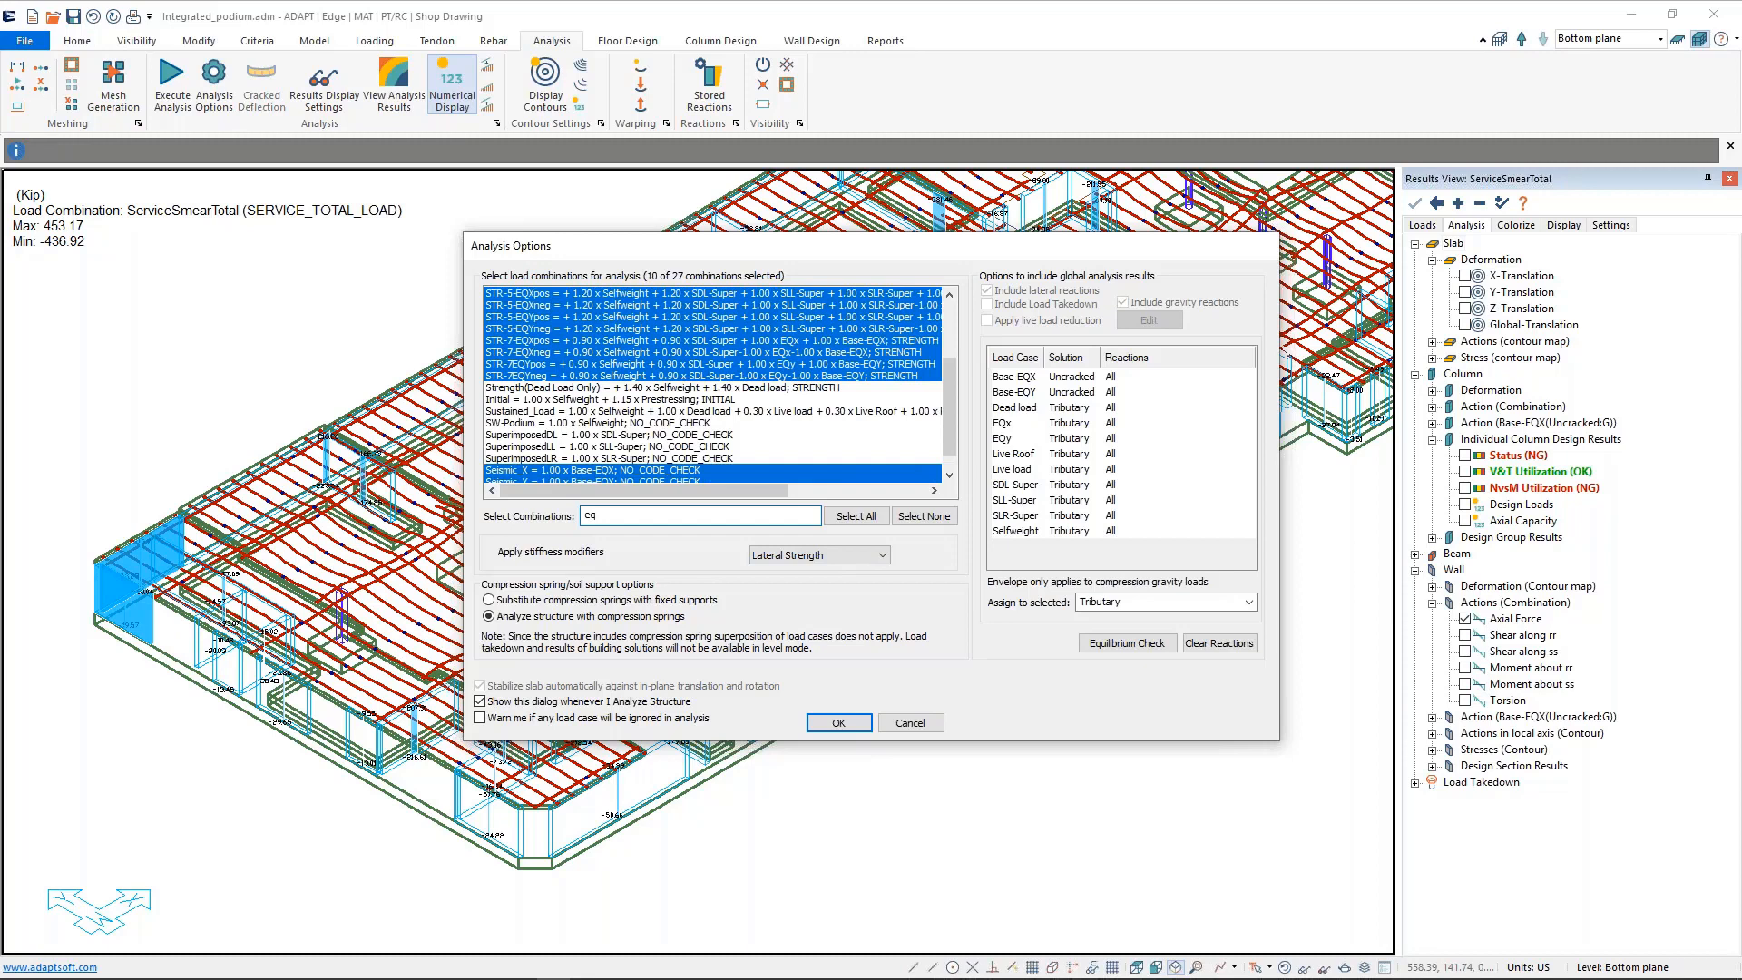
{"action": "scroll", "coordinate": [624, 462], "scroll_direction": "down", "scroll_amount": 1}
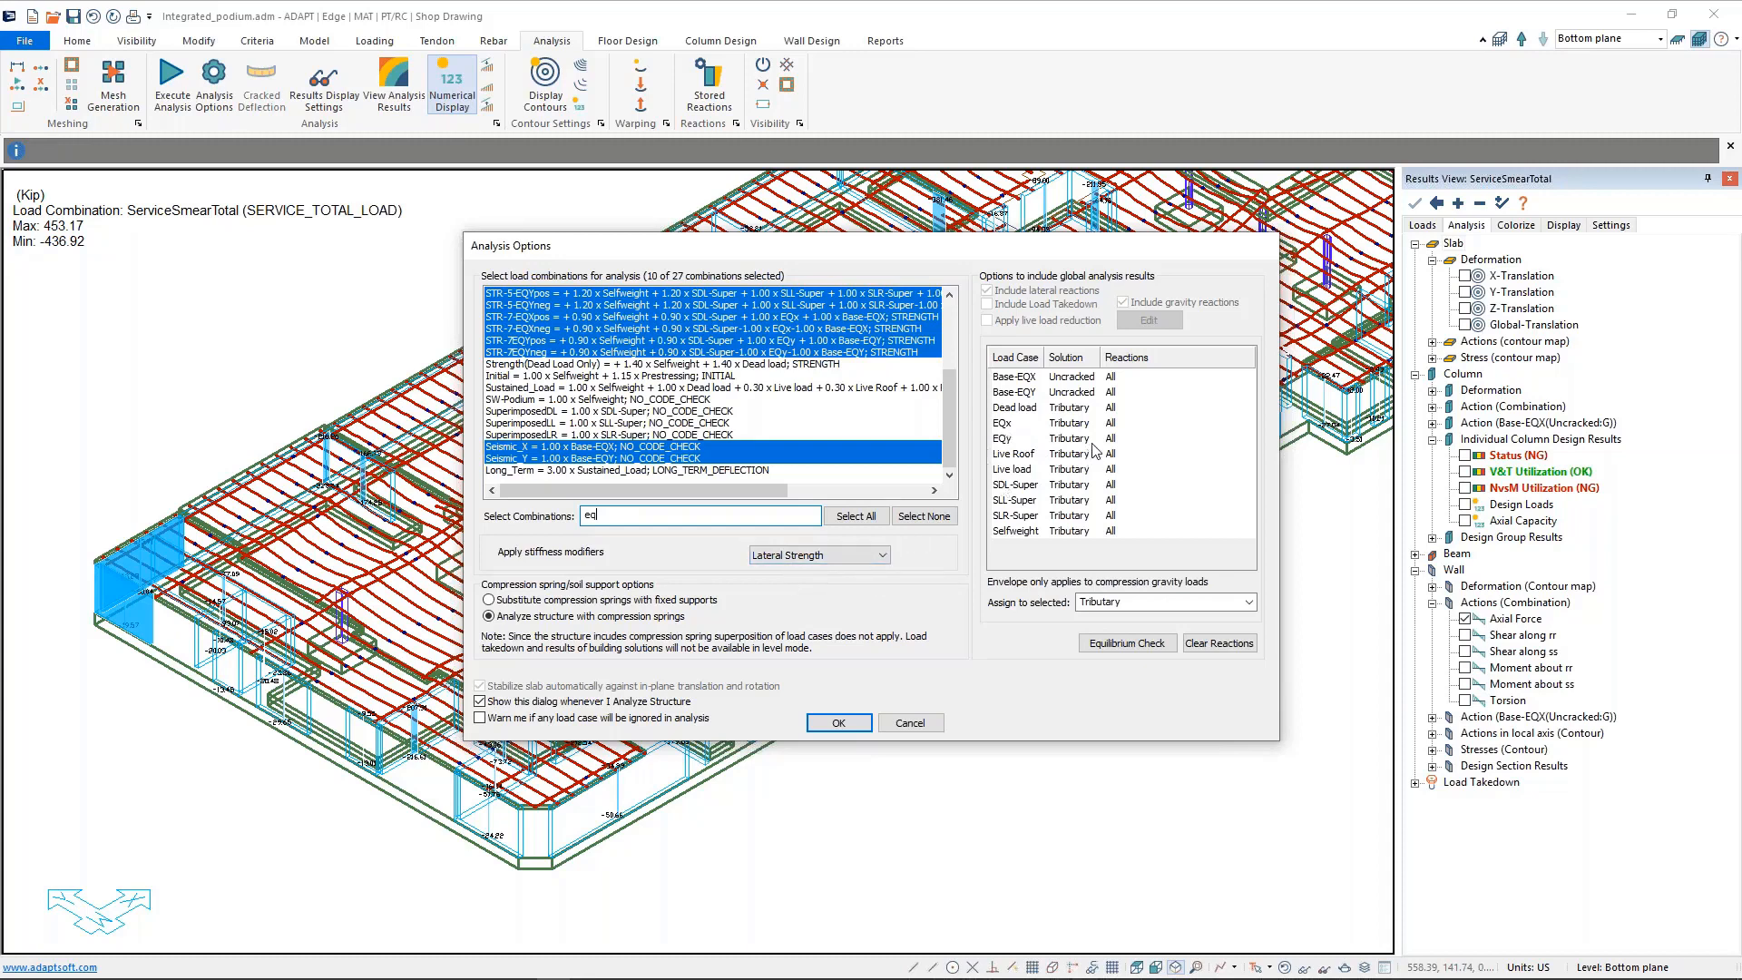
{"action": "left_click", "coordinate": [932, 731]}
{"action": "left_click", "coordinate": [909, 723]}
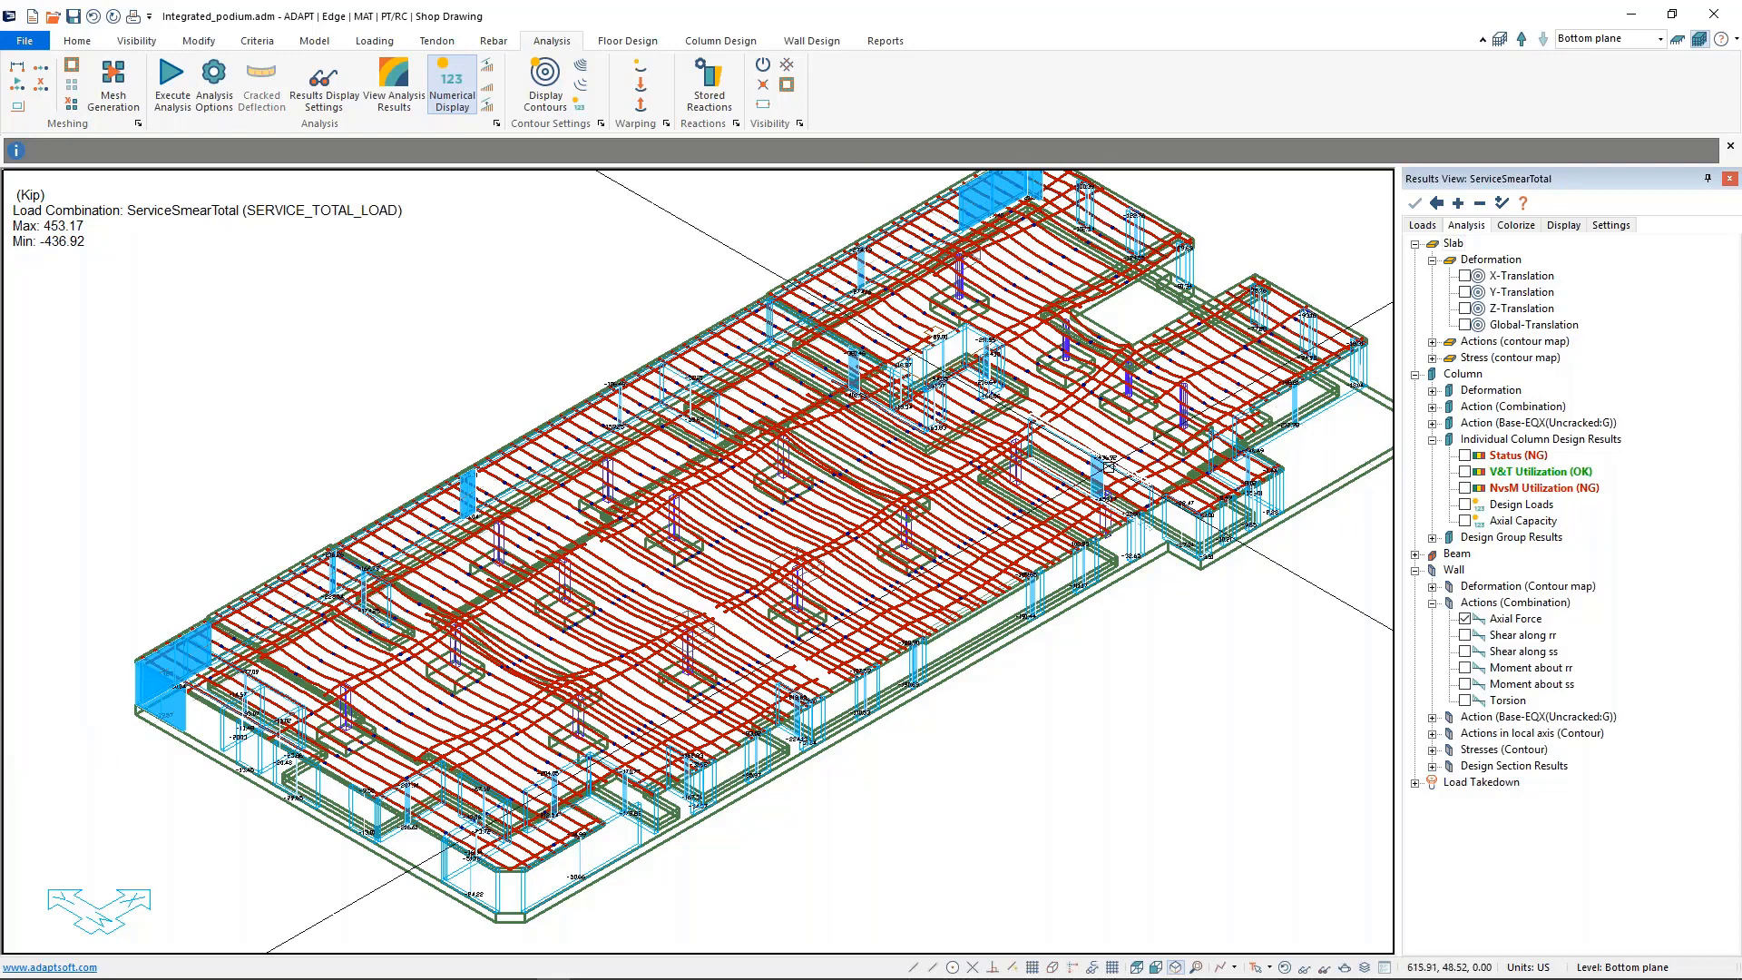
- Inspect the stiffness modifiers of the podium slab region for each usage, and close its properties without changes
{"action": "middle_click_drag", "start_coordinate": [1186, 514], "coordinate": [1076, 590]}
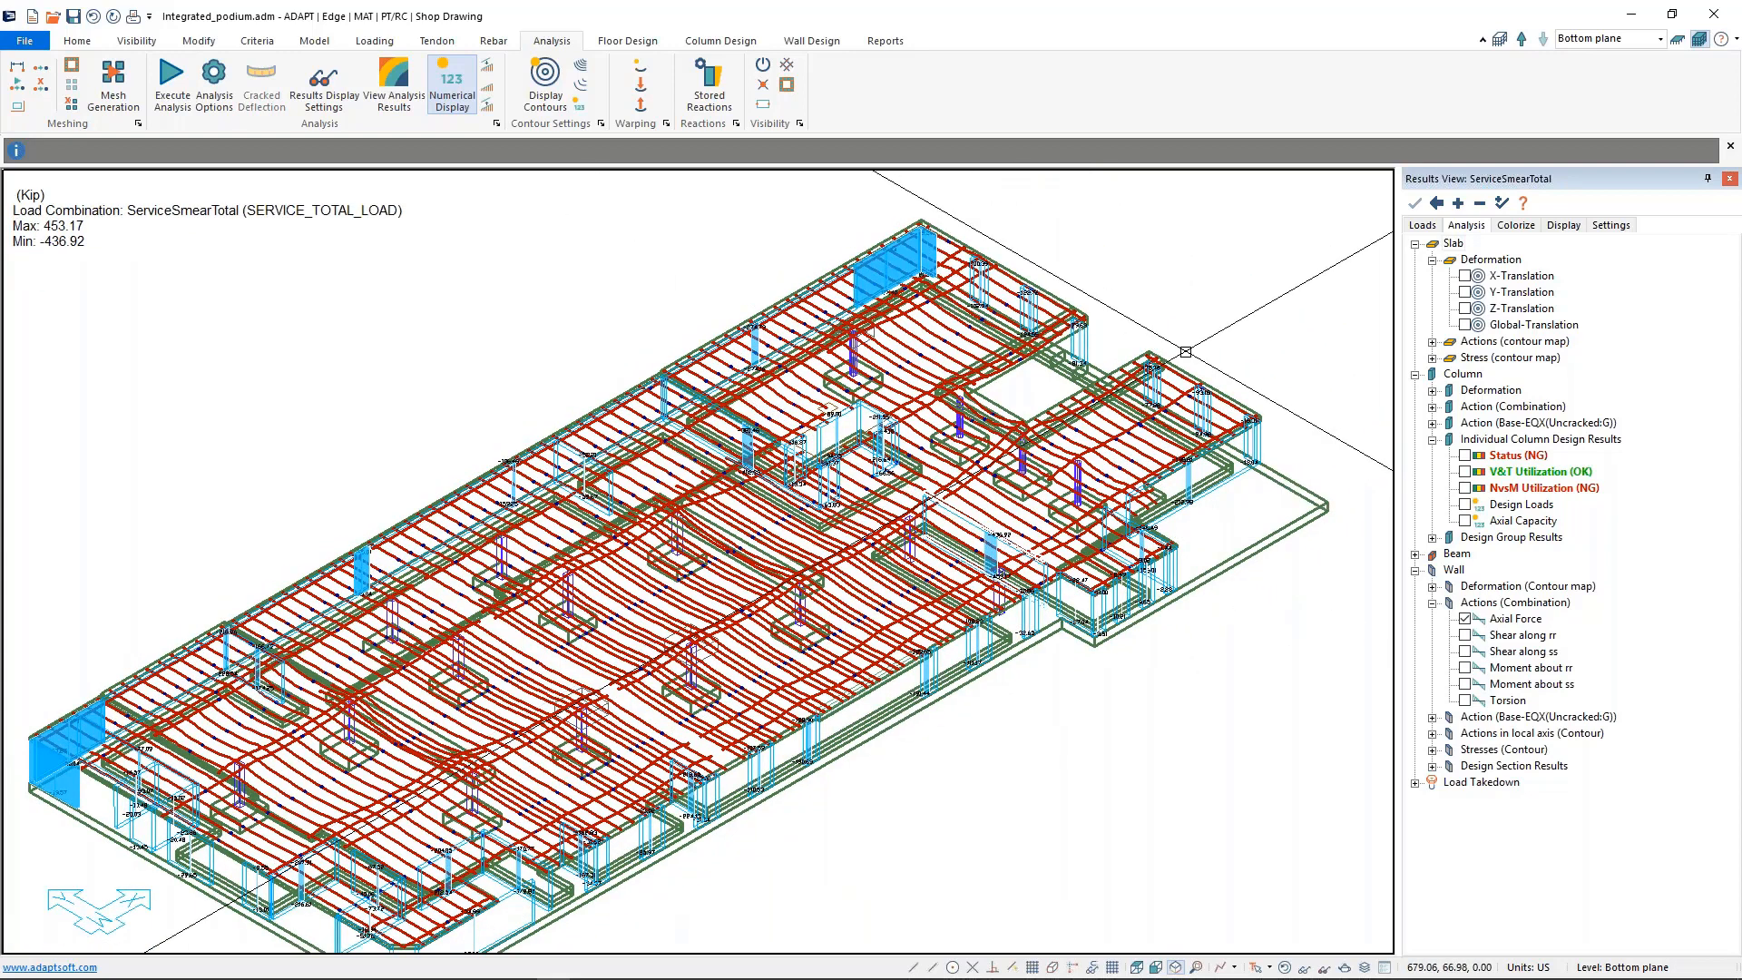
{"action": "double_click", "coordinate": [942, 308]}
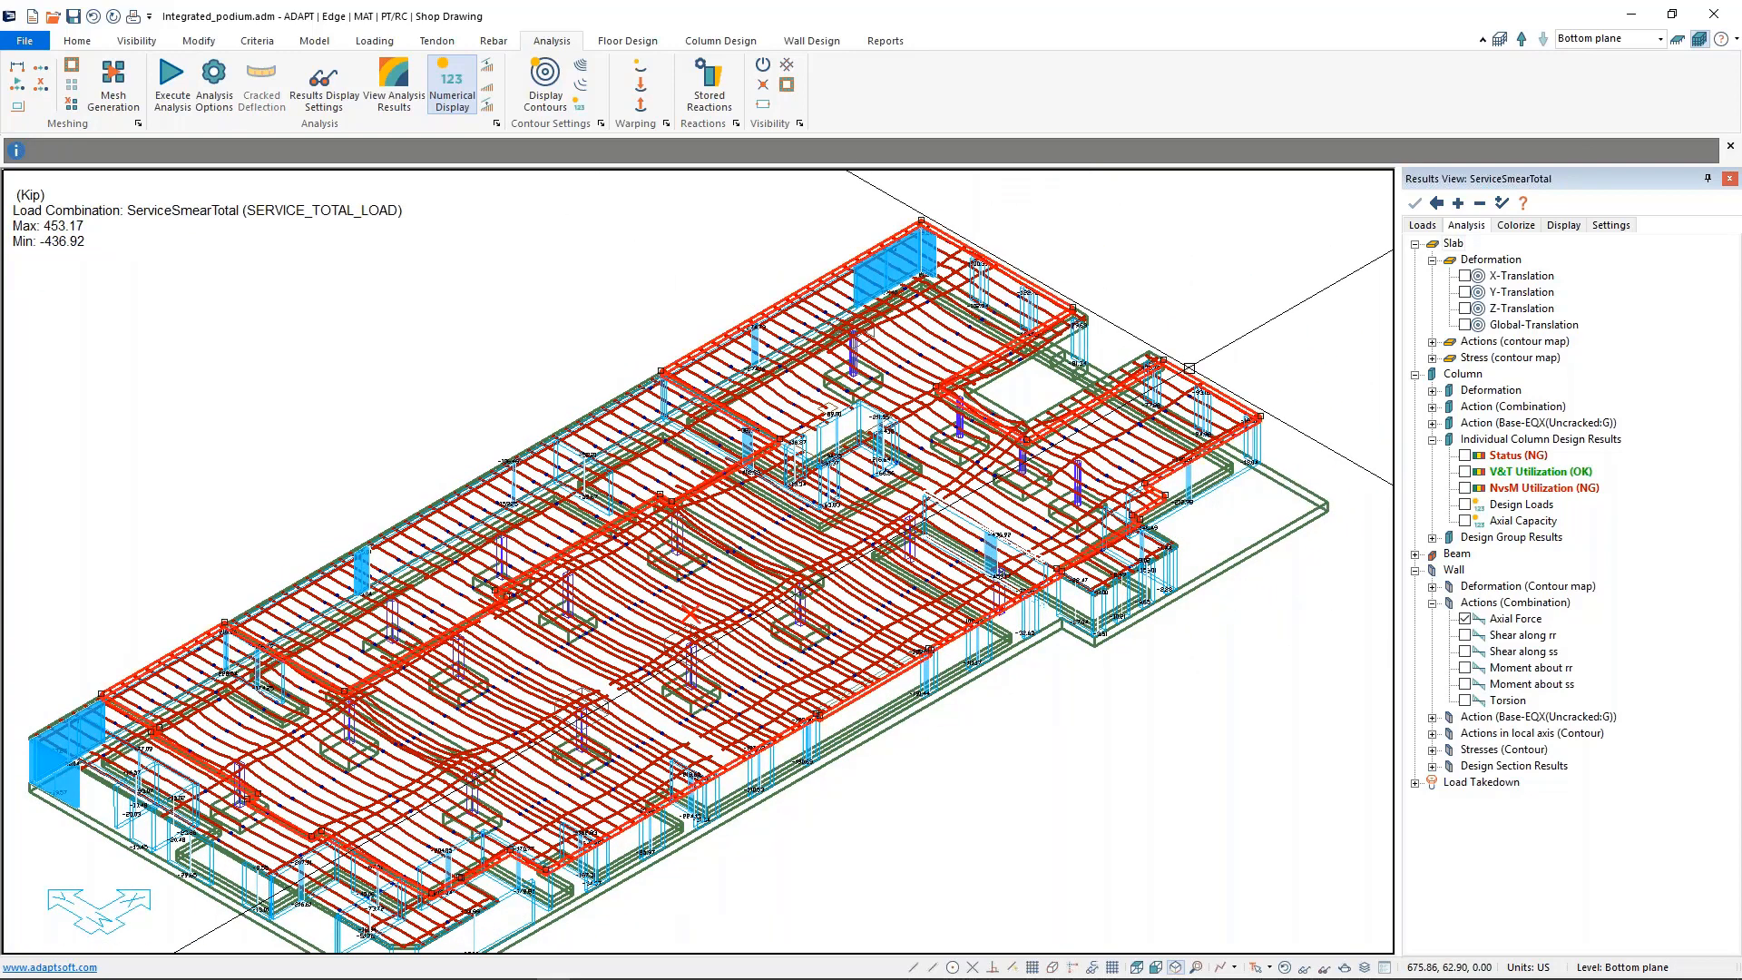
{"action": "left_click_drag", "start_coordinate": [167, 16], "coordinate": [485, 239]}
{"action": "left_click", "coordinate": [482, 298]}
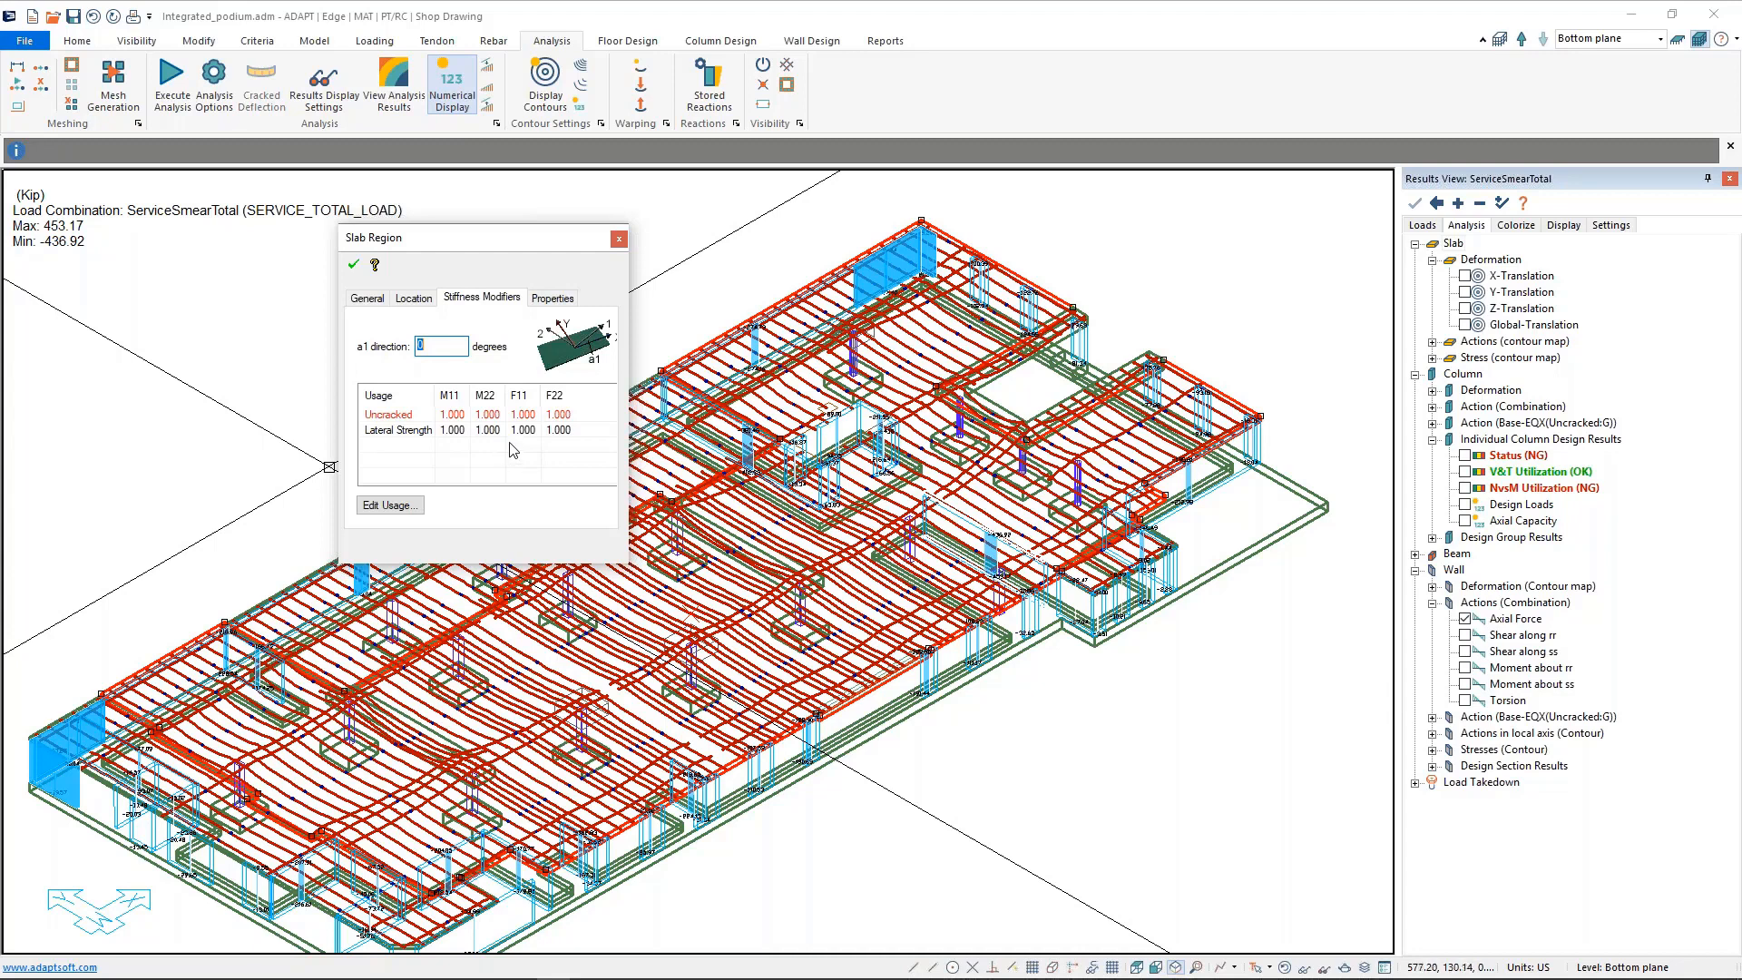
{"action": "left_click", "coordinate": [619, 240]}
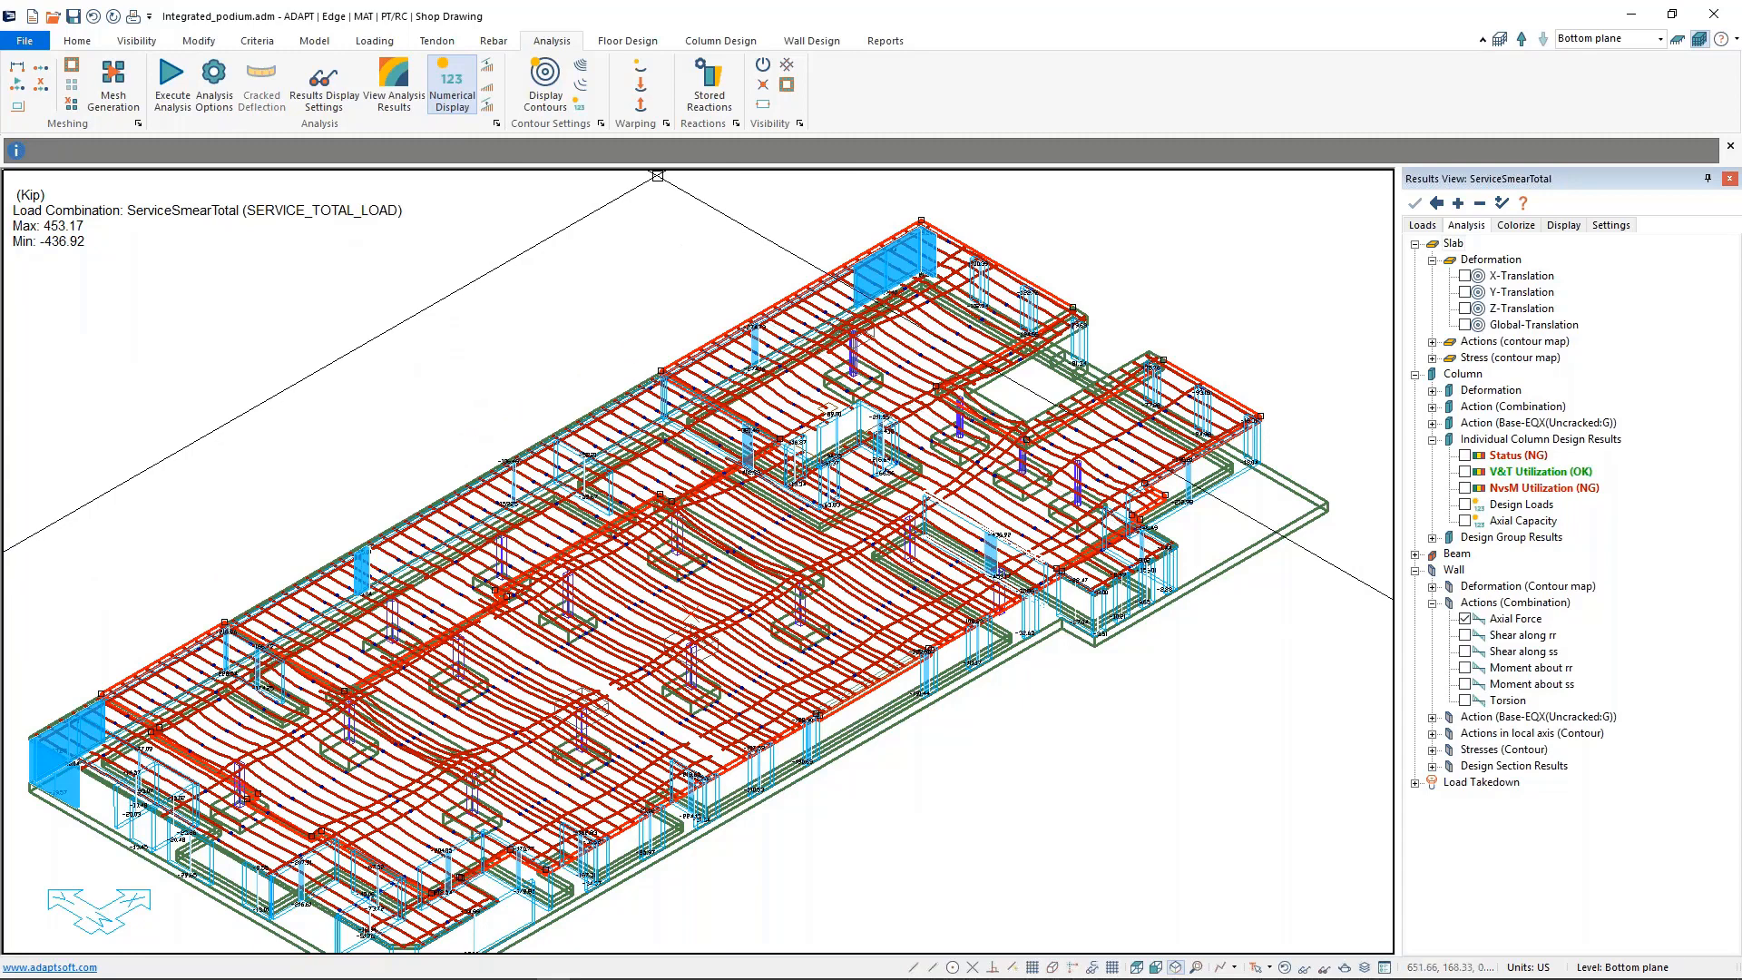
{"action": "middle_click_drag", "start_coordinate": [833, 550], "coordinate": [939, 513]}
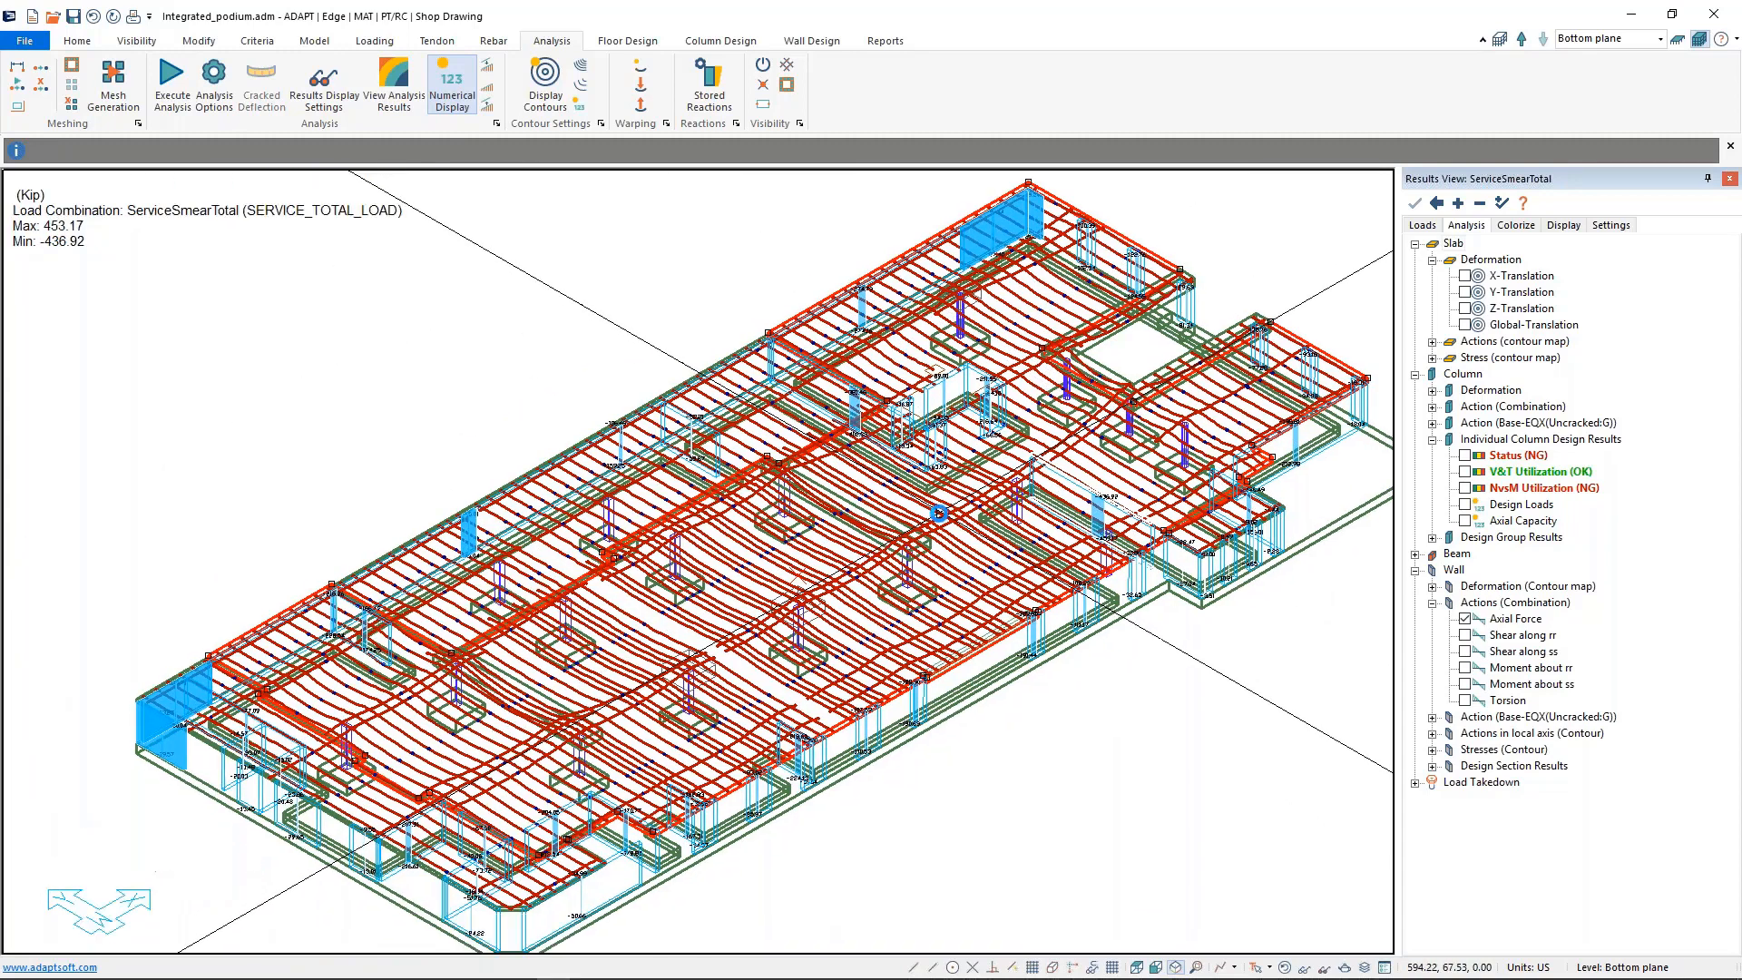
{"action": "scroll", "coordinate": [1033, 706], "scroll_direction": "down", "scroll_amount": 2}
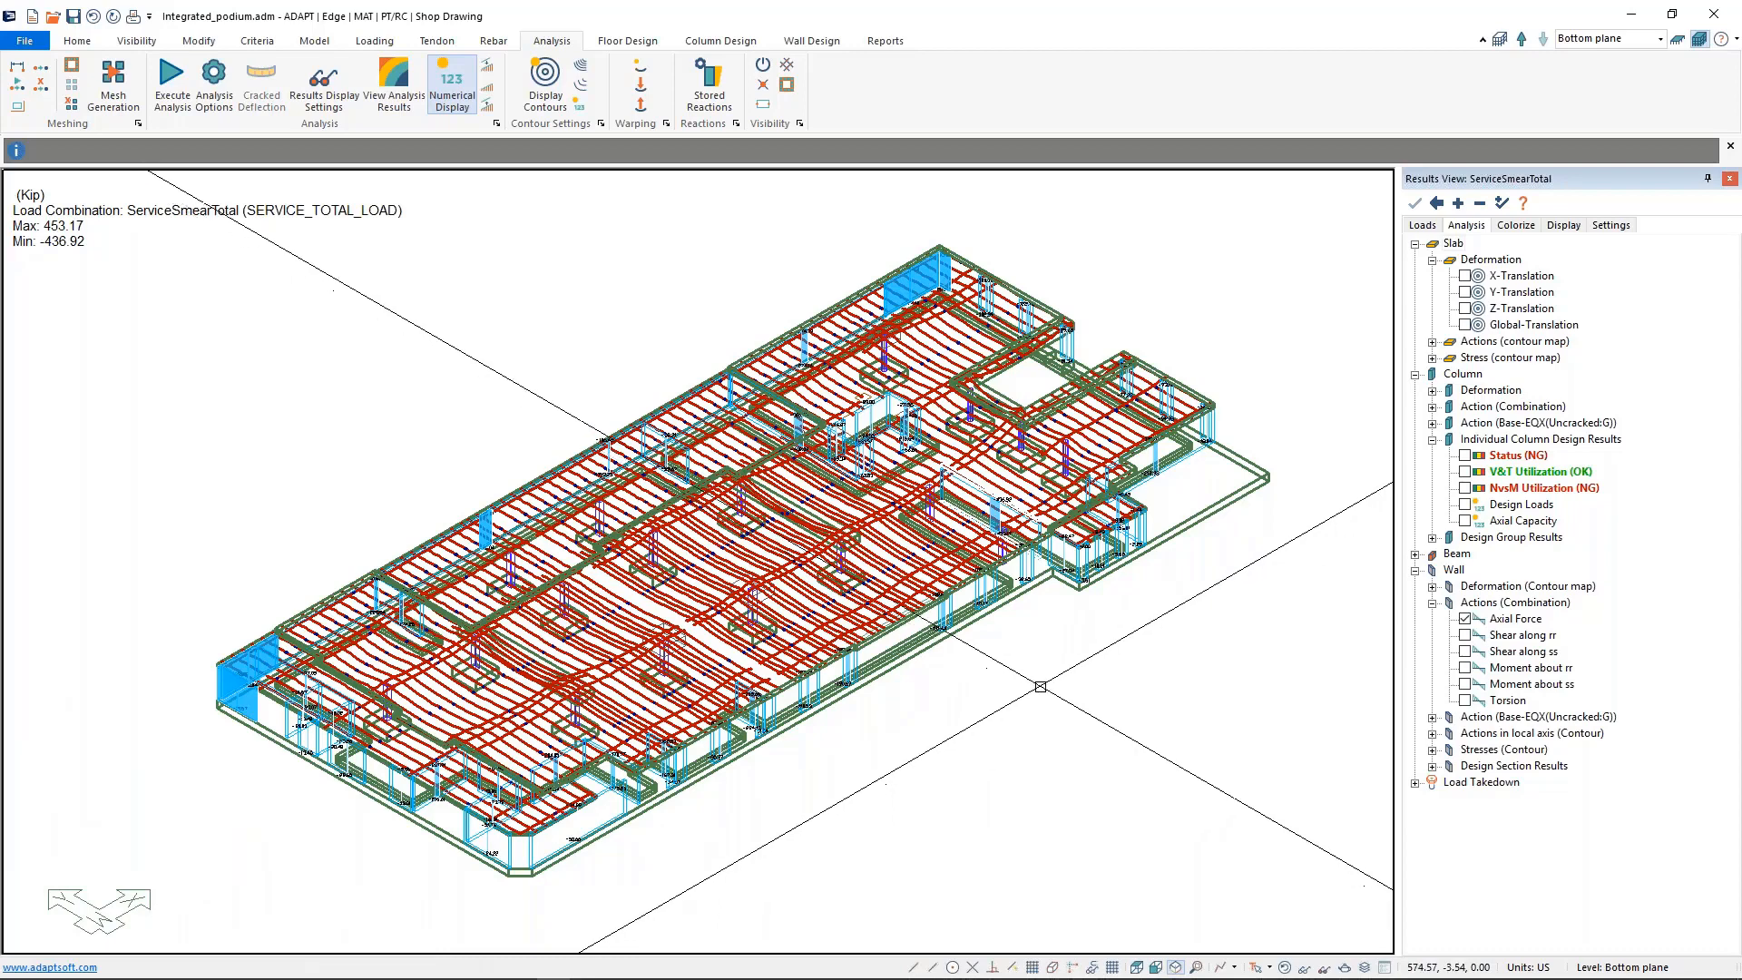
{"action": "middle_click_drag", "start_coordinate": [1041, 688], "coordinate": [1057, 691]}
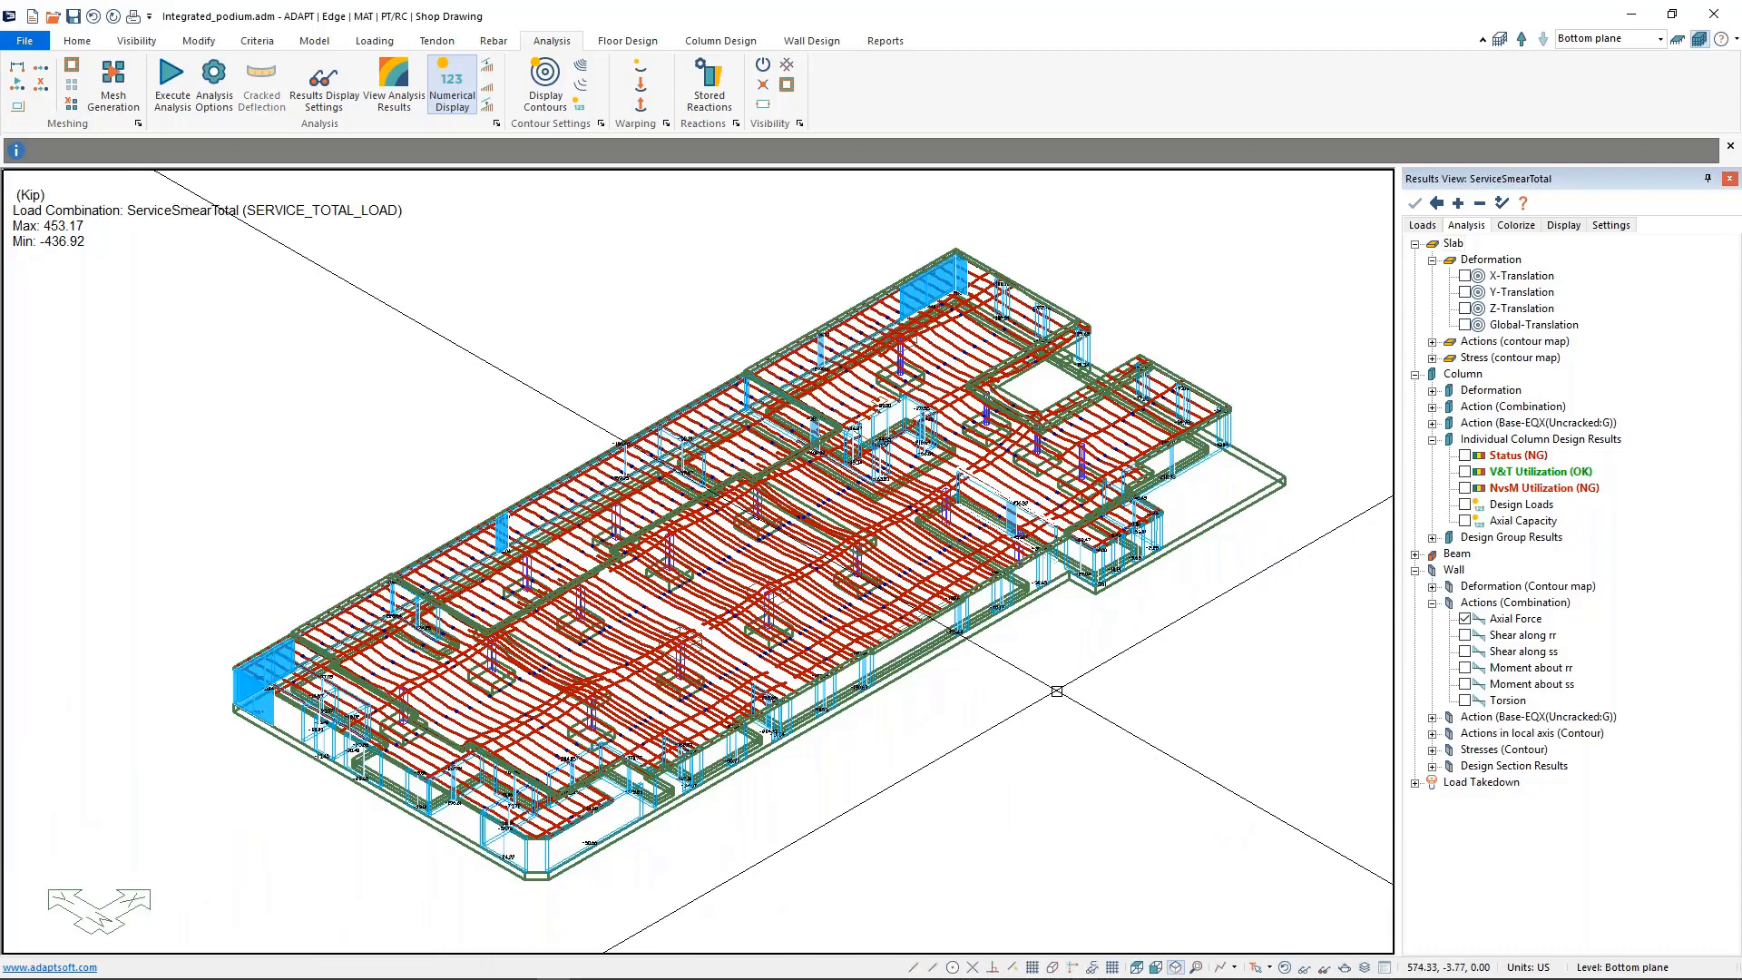